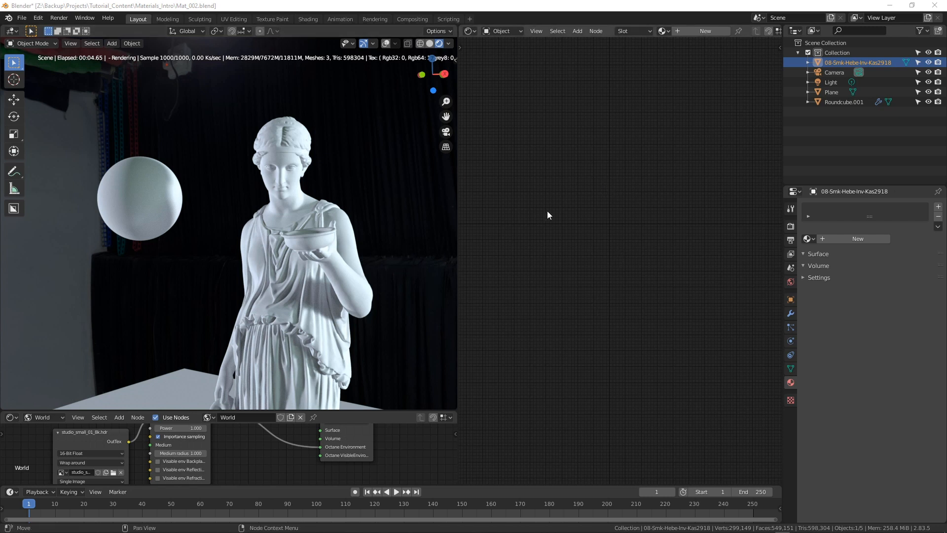
pyautogui.hotkey('shift', 'a')
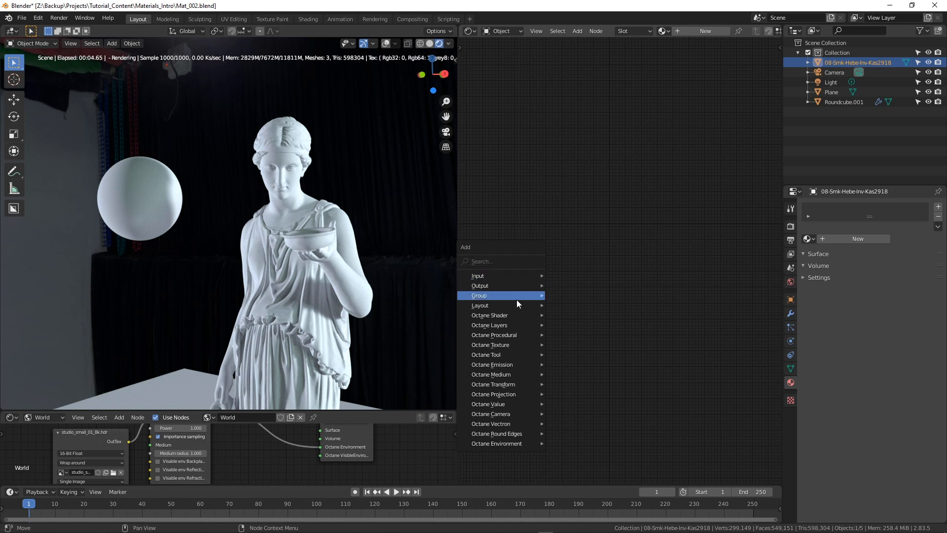
pyautogui.moveTo(516, 316)
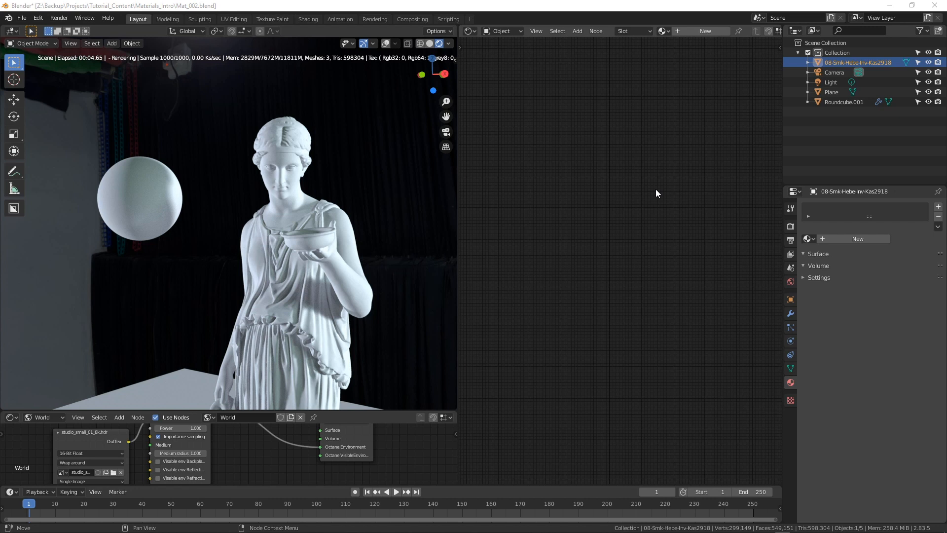
# Save the Blender file and turn on the overlays in the 3D viewport
pyautogui.hotkey('ctrl', 's')
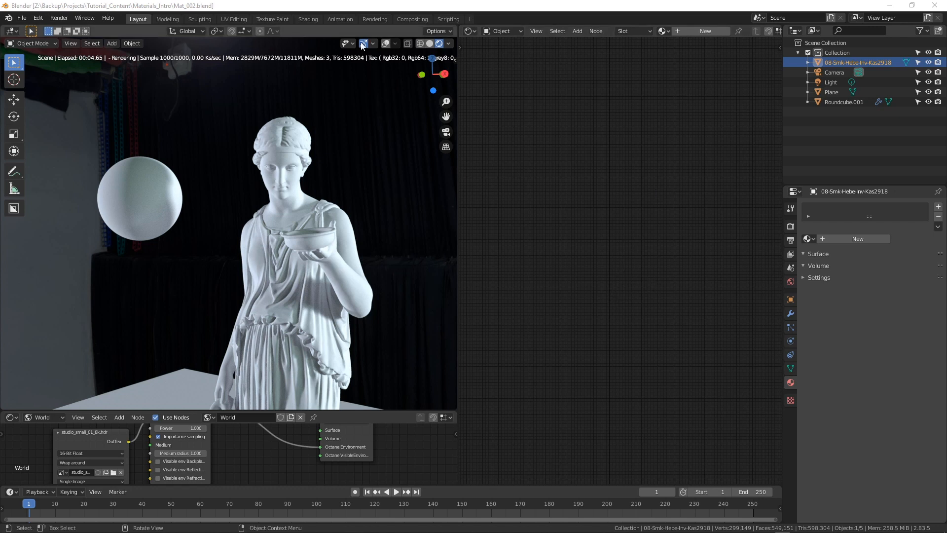
pyautogui.click(387, 43)
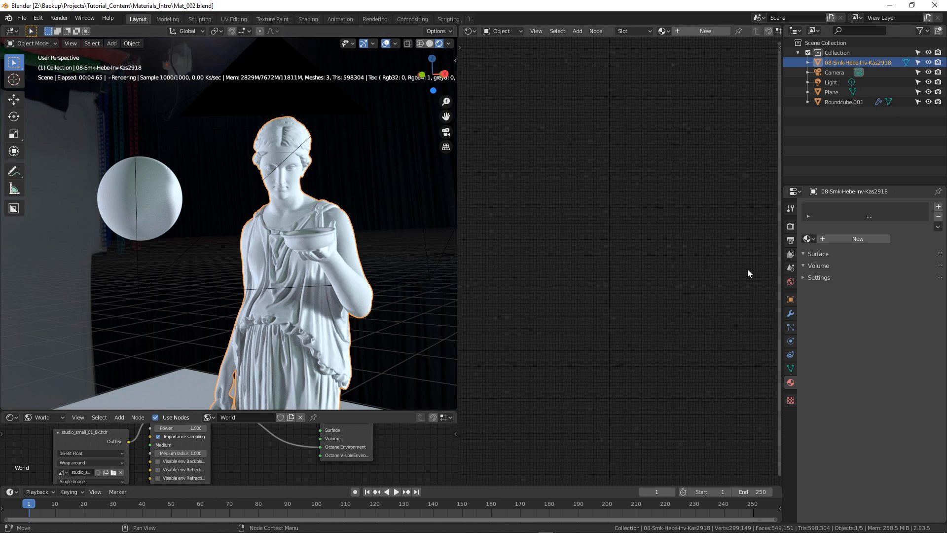
# Create a new material on the statue and bring its nodes into close view in the shader editor
pyautogui.click(853, 241)
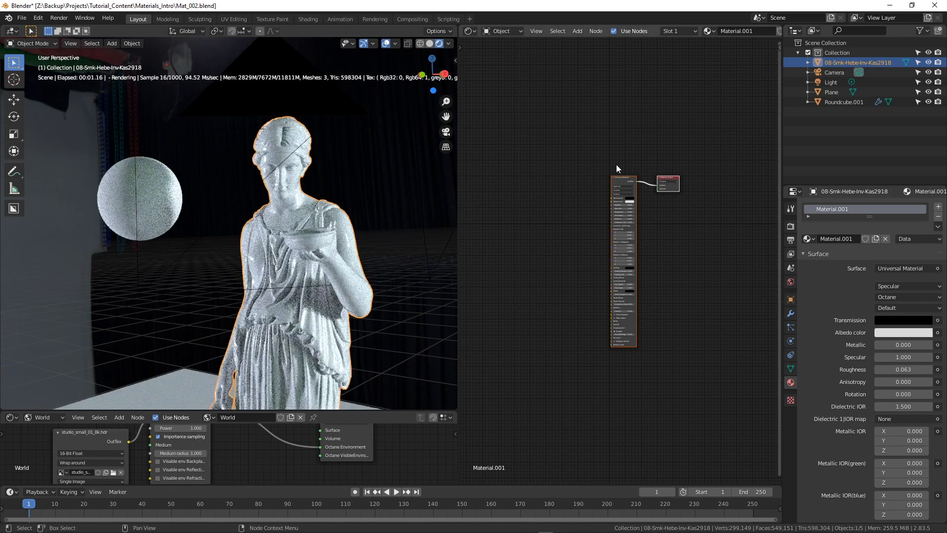
pyautogui.scroll(4, 657, 229)
pyautogui.scroll(-3, 663, 232)
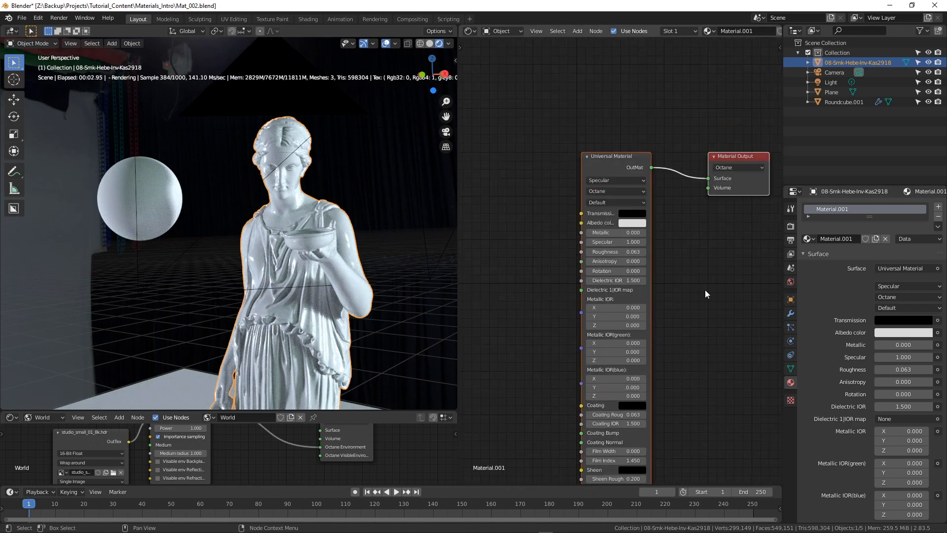
# Assign the existing material Material.001 to the sphere
pyautogui.click(145, 194)
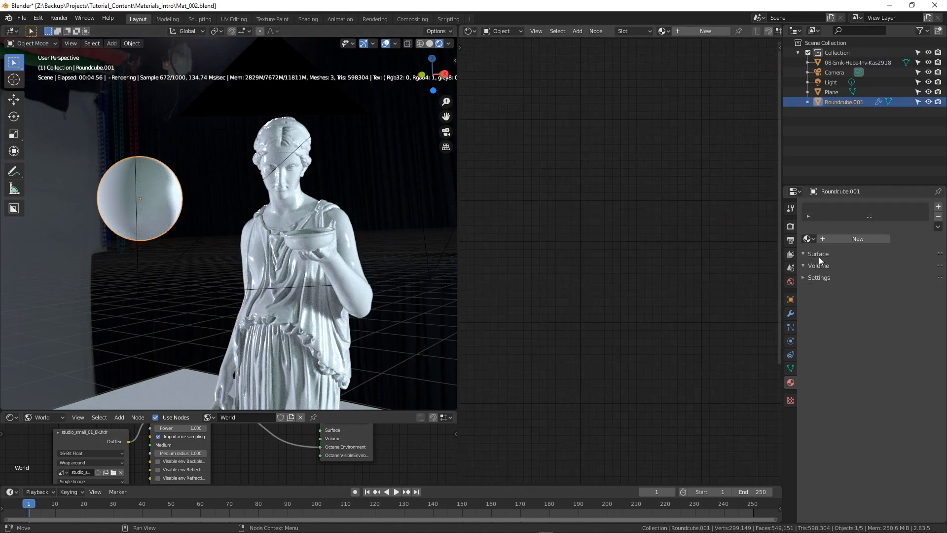
pyautogui.click(809, 239)
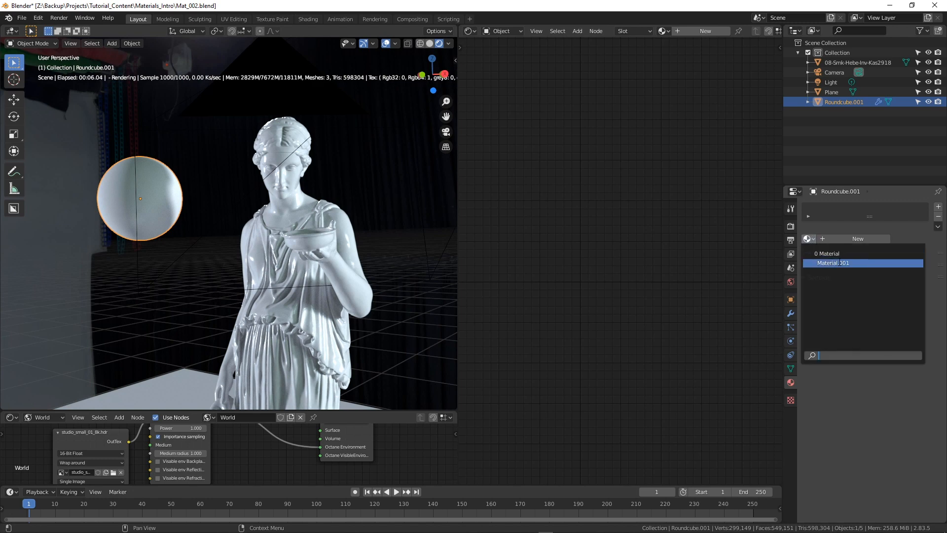
pyautogui.click(839, 263)
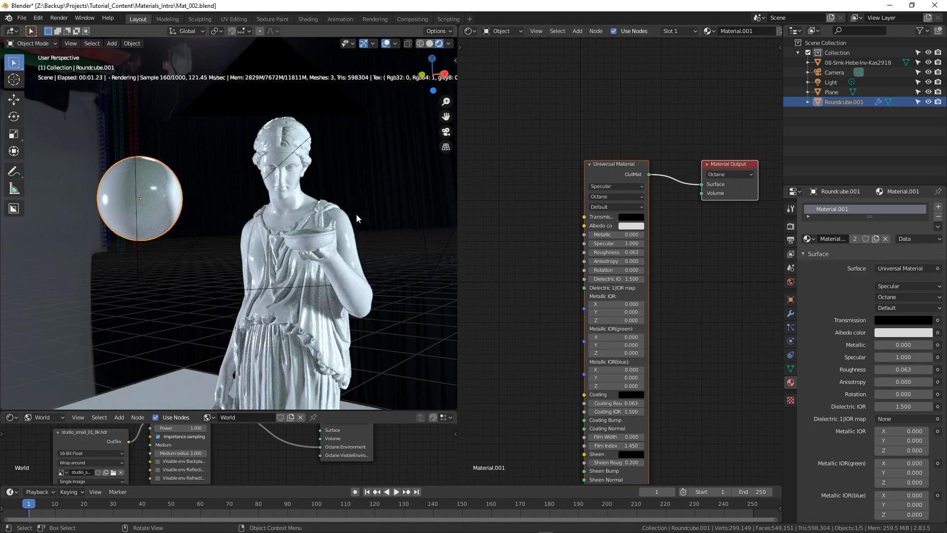
pyautogui.moveTo(182, 387); pyautogui.dragTo(274, 306, button='middle')
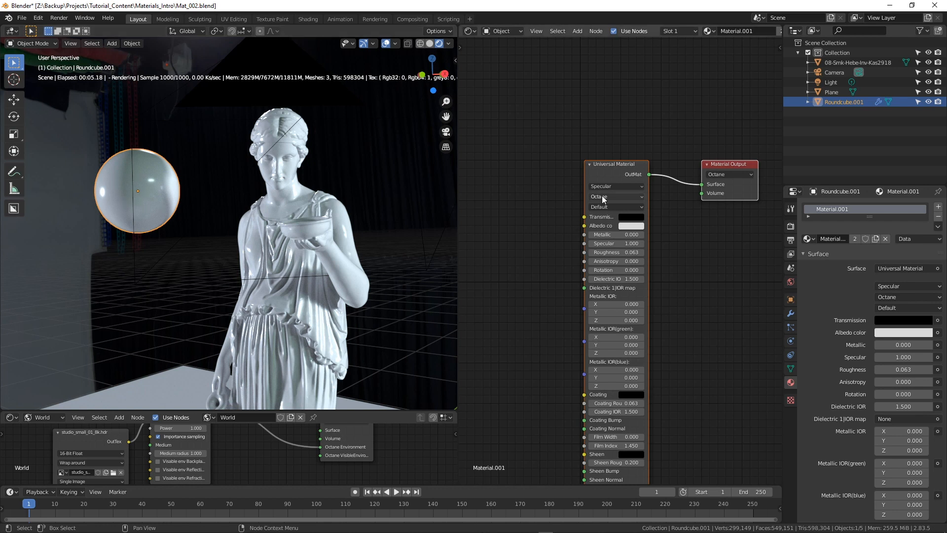
# Search the add-ons in the Blender preferences for "octa"
pyautogui.moveTo(735, 282); pyautogui.dragTo(712, 257, button='middle')
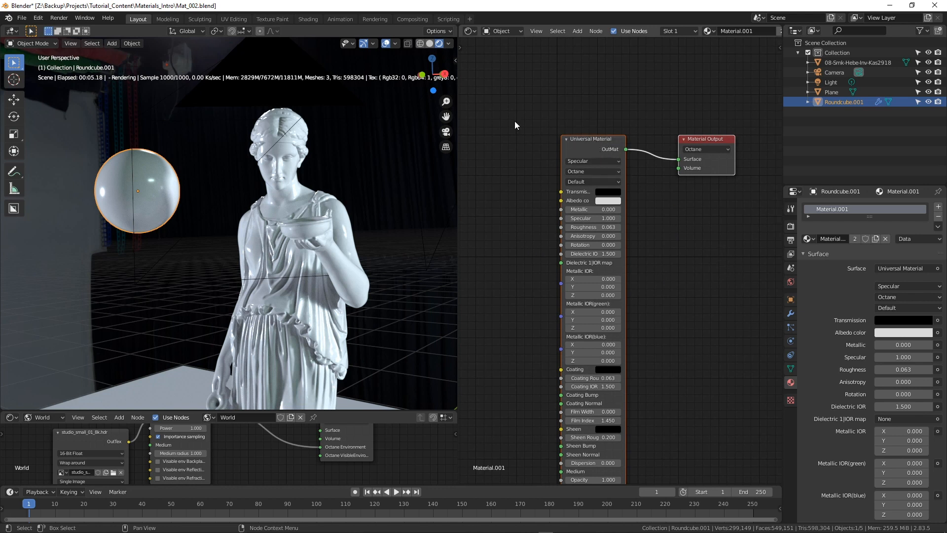
pyautogui.click(38, 18)
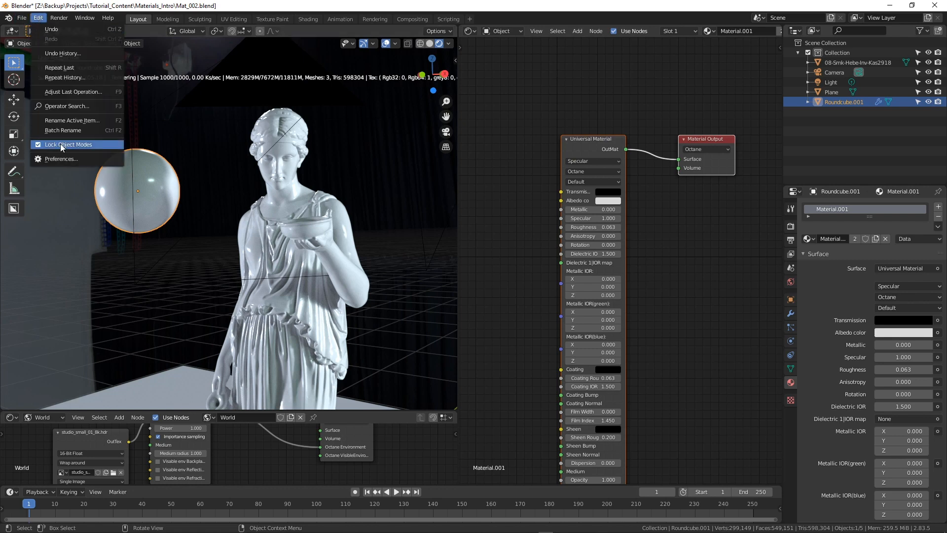
pyautogui.click(67, 157)
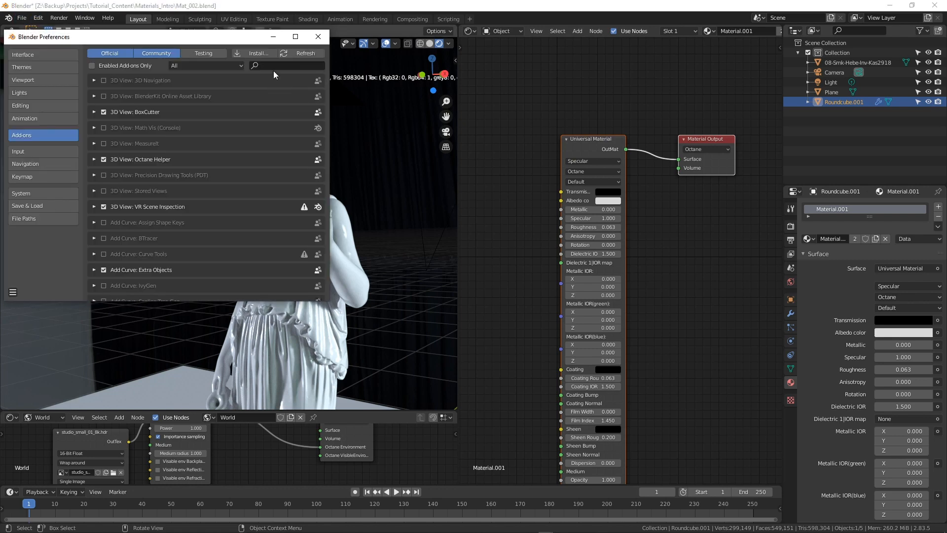
pyautogui.click(278, 65)
pyautogui.write('oca')
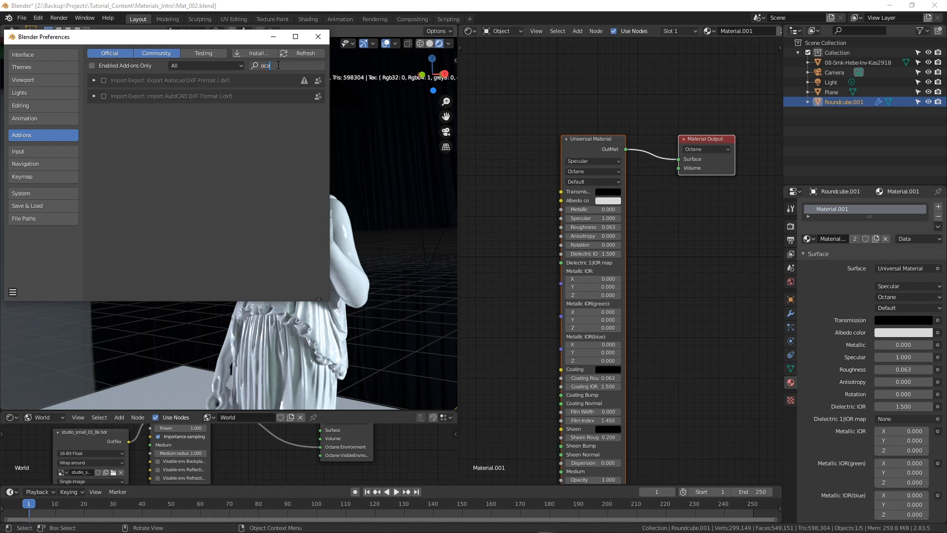
pyautogui.press('BackSpace')
pyautogui.write('ta')
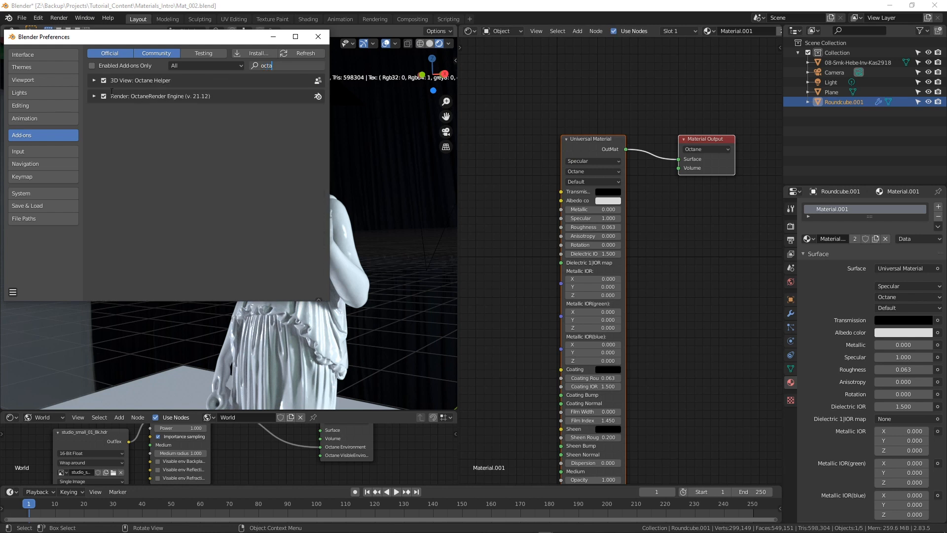
# Expand the OctaneRender Engine add-on's settings, check its Default Material Type options and close the preferences
pyautogui.click(94, 95)
pyautogui.click(93, 96)
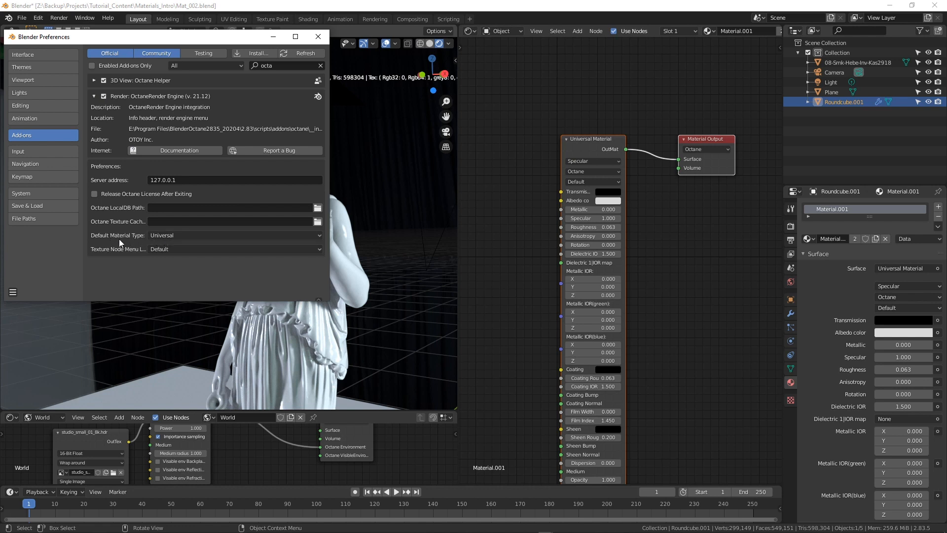
pyautogui.click(173, 236)
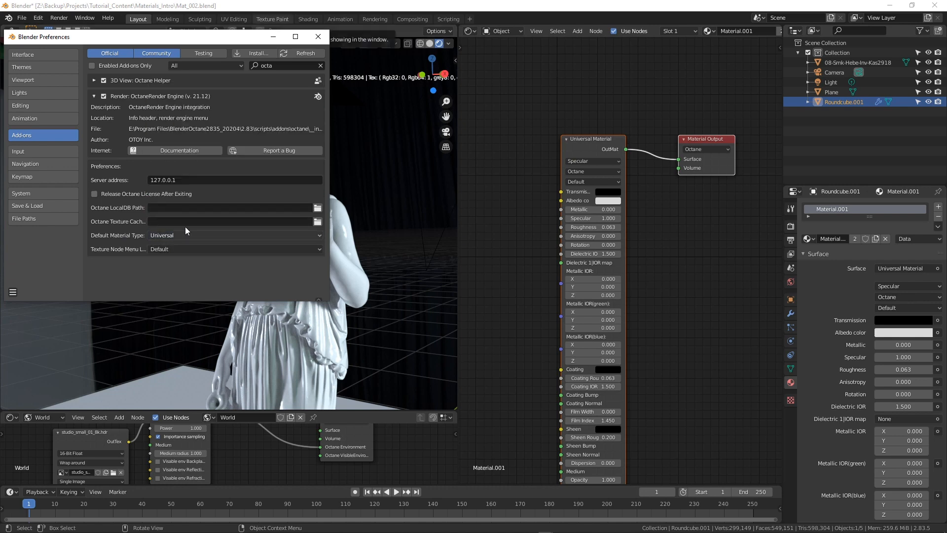
pyautogui.click(318, 36)
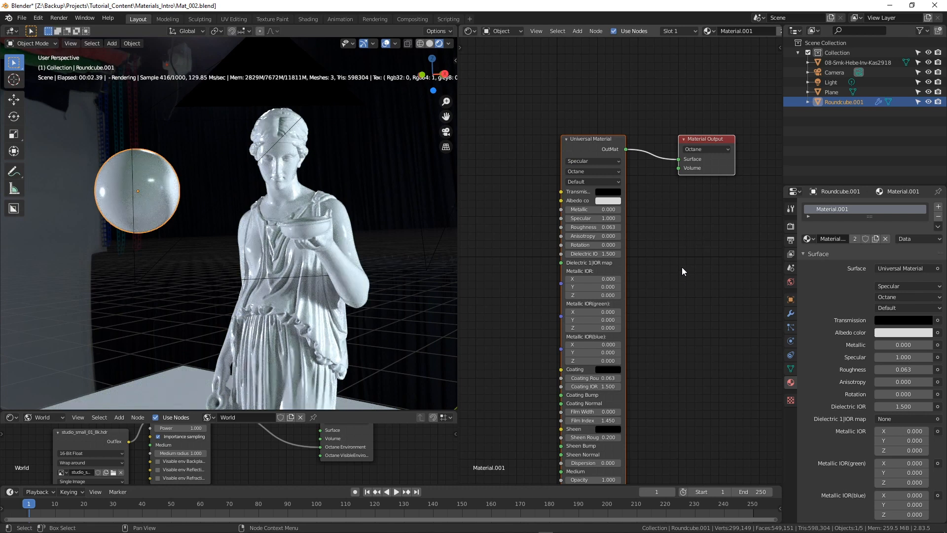
# Replace the Universal Material node with a Diffuse Material node connected to the Surface input of the Material Output
pyautogui.moveTo(671, 330); pyautogui.dragTo(683, 272, button='middle')
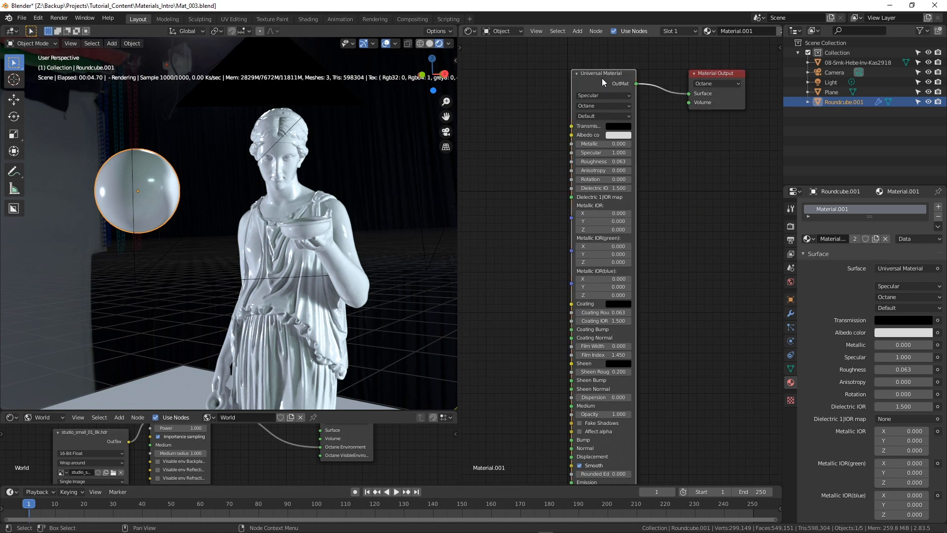
pyautogui.press('x')
pyautogui.hotkey('shift', 'a')
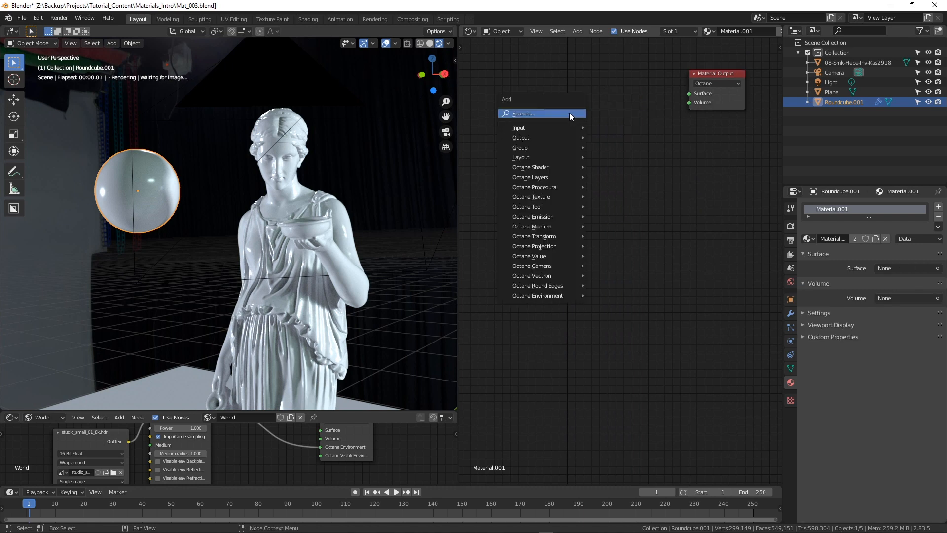
pyautogui.moveTo(584, 168)
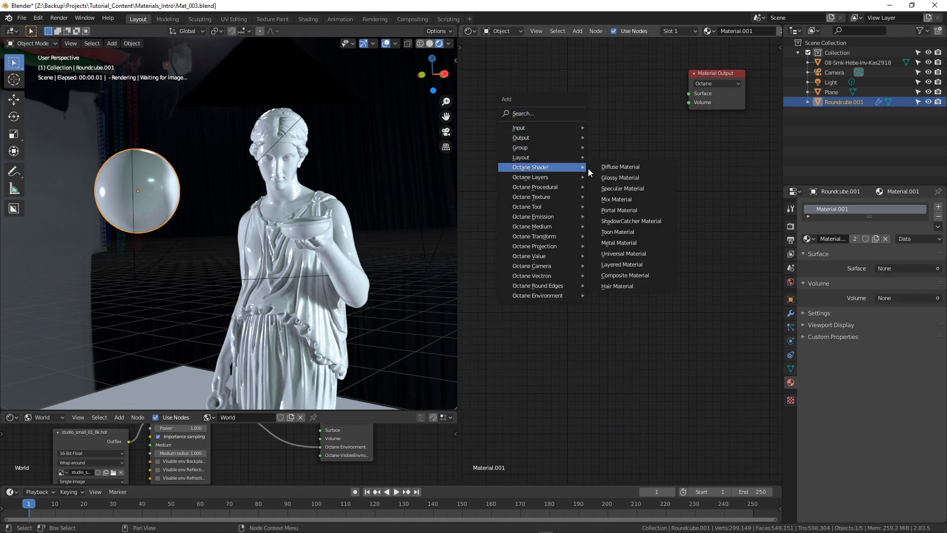
pyautogui.click(635, 167)
pyautogui.click(656, 78)
pyautogui.moveTo(664, 89); pyautogui.dragTo(717, 84)
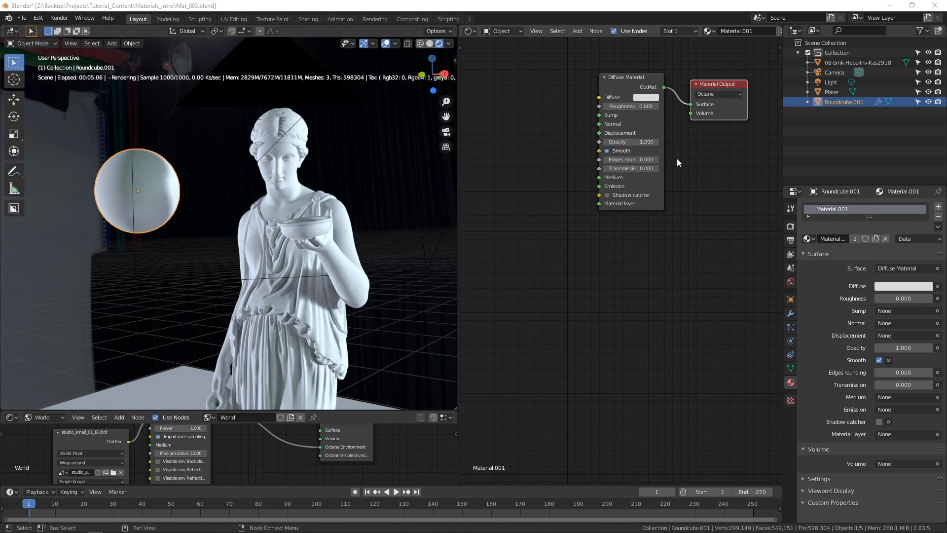
# Set the Diffuse Material node's diffuse colour to a light peach orange
pyautogui.scroll(3, 723, 153)
pyautogui.moveTo(724, 152); pyautogui.dragTo(694, 292, button='middle')
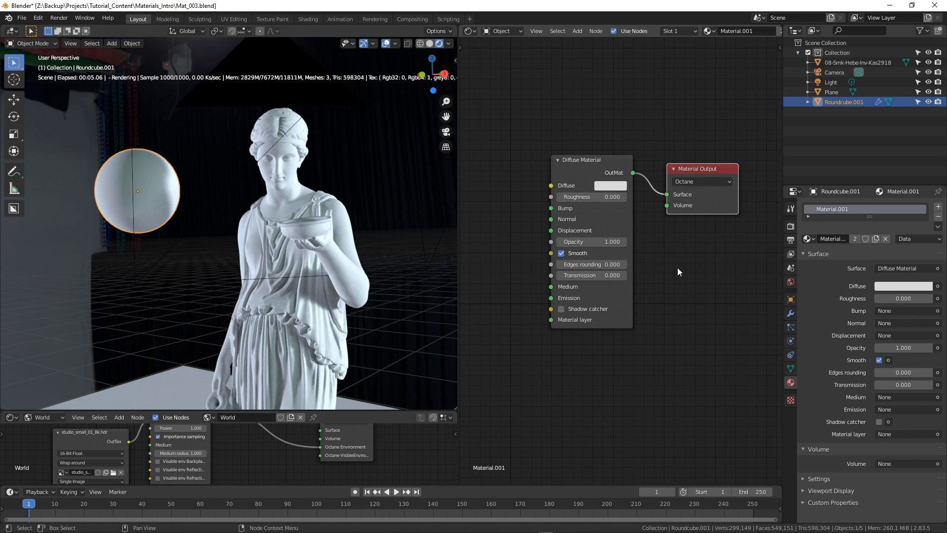
pyautogui.moveTo(683, 287); pyautogui.dragTo(688, 272, button='middle')
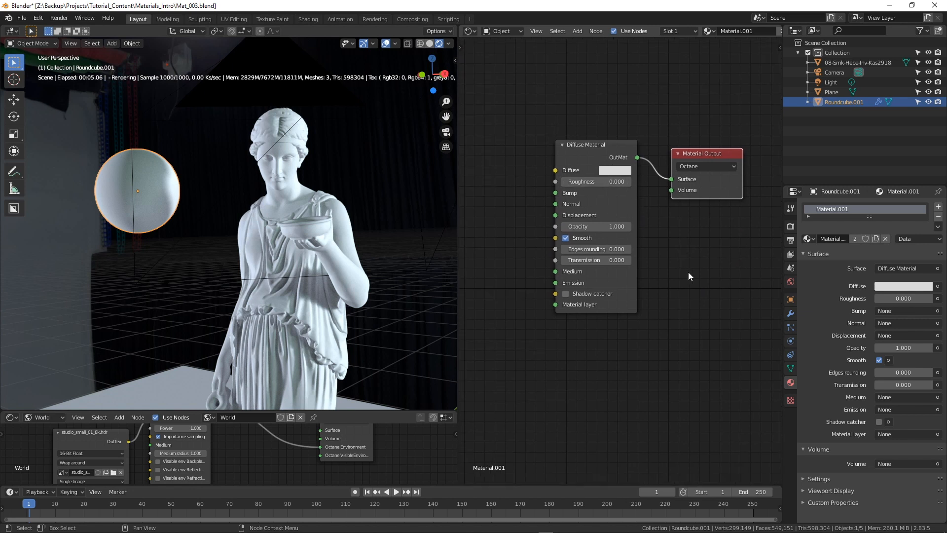
pyautogui.click(614, 171)
pyautogui.moveTo(641, 60)
pyautogui.mouseDown()
pyautogui.moveTo(640, 82)
pyautogui.moveTo(628, 76)
pyautogui.moveTo(632, 59)
pyautogui.moveTo(636, 74)
pyautogui.moveTo(655, 59)
pyautogui.moveTo(645, 76)
pyautogui.mouseUp()
pyautogui.click(626, 67)
pyautogui.click(636, 75)
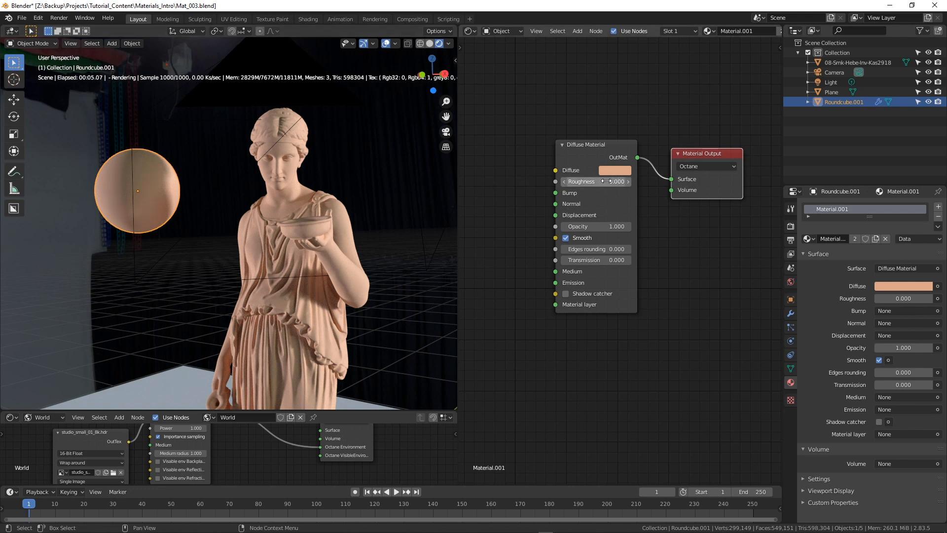
# Test different roughness values on the Diffuse Material with the statue's head in close-up, and return the roughness to 0
pyautogui.moveTo(617, 181); pyautogui.dragTo(662, 181)
pyautogui.scroll(4, 276, 173)
pyautogui.keyDown('shift'); pyautogui.moveTo(332, 146); pyautogui.dragTo(236, 268, button='middle'); pyautogui.keyUp('shift')
pyautogui.moveTo(619, 182); pyautogui.dragTo(631, 182)
pyautogui.moveTo(617, 182); pyautogui.dragTo(543, 182)
pyautogui.moveTo(624, 185); pyautogui.dragTo(558, 182)
# Add a Noise Tex node and connect its OutTex output to the Bump input of the Diffuse Material
pyautogui.moveTo(510, 210); pyautogui.dragTo(520, 194, button='middle')
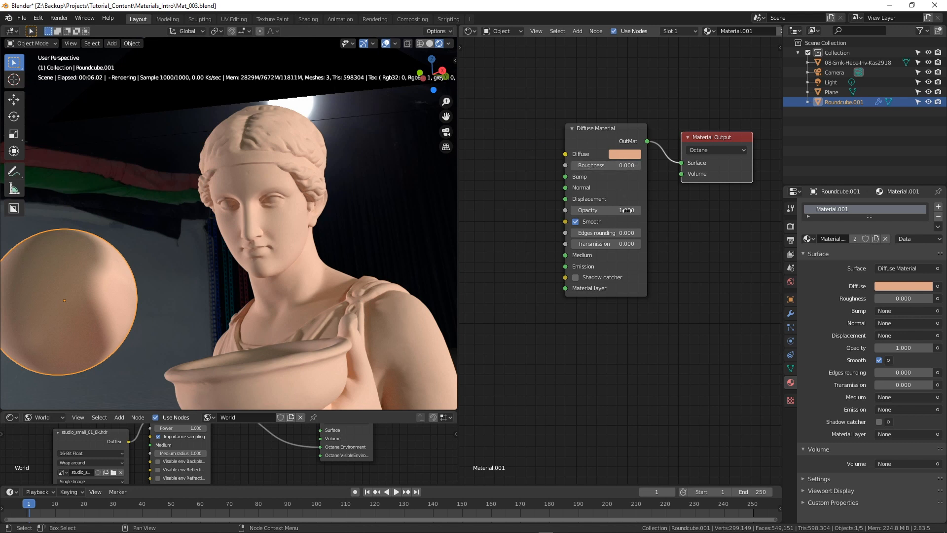
pyautogui.moveTo(561, 199)
pyautogui.mouseDown(button='middle')
pyautogui.moveTo(573, 205)
pyautogui.moveTo(565, 199)
pyautogui.mouseUp(button='middle')
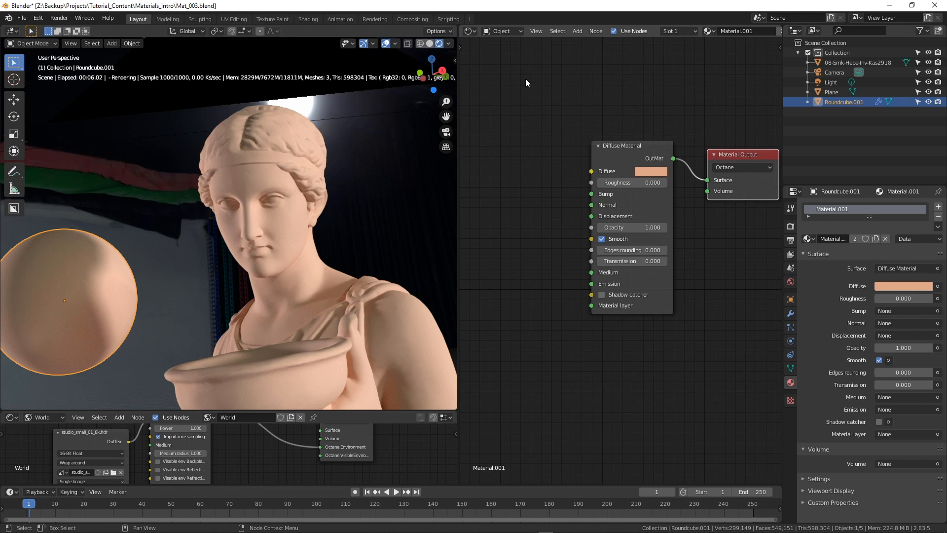
pyautogui.hotkey('shift', 'a')
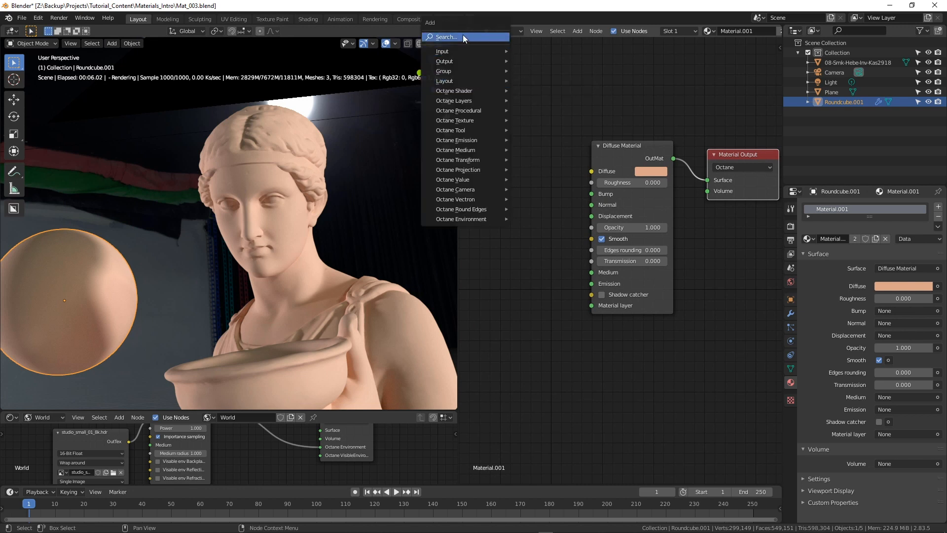
pyautogui.click(463, 35)
pyautogui.write('noise')
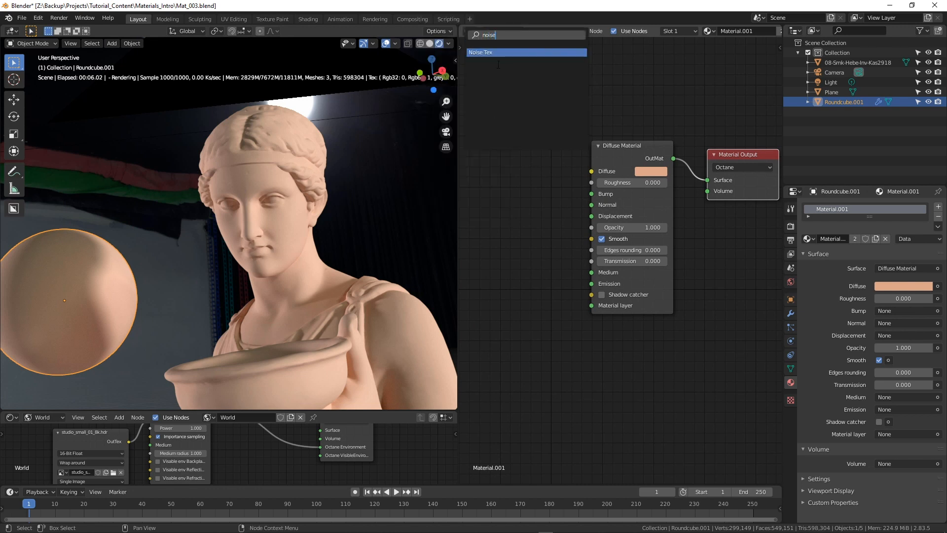
pyautogui.press('Return')
pyautogui.click(519, 160)
pyautogui.moveTo(553, 145); pyautogui.dragTo(591, 194)
pyautogui.moveTo(564, 280); pyautogui.dragTo(583, 279, button='middle')
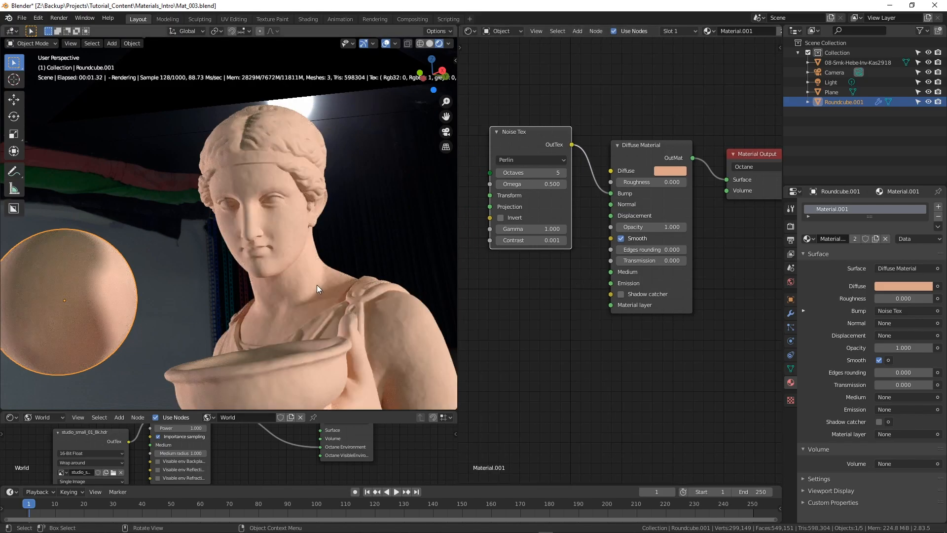
# Raise the Noise Tex contrast to about 17.3 and inspect the bump effect on the statue's face
pyautogui.moveTo(320, 288); pyautogui.dragTo(353, 294, button='middle')
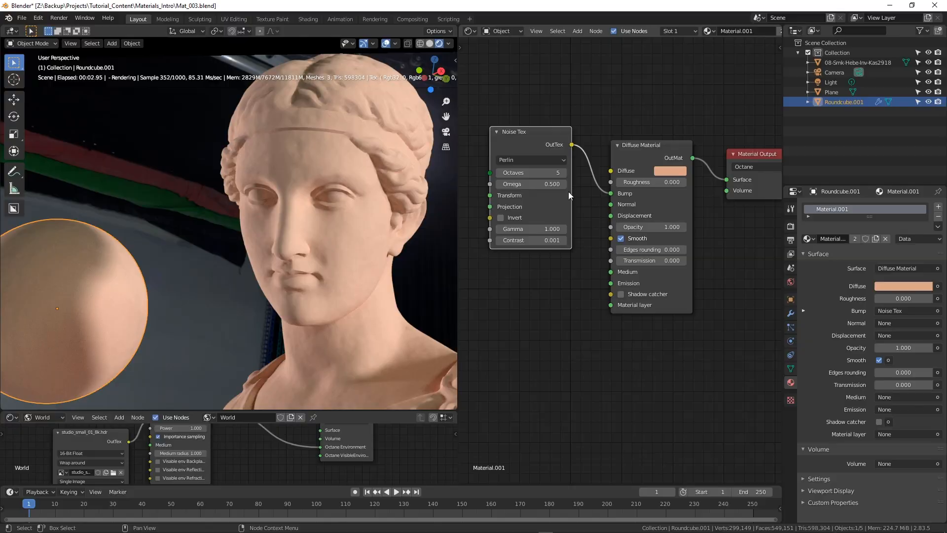
pyautogui.moveTo(532, 241); pyautogui.dragTo(560, 242)
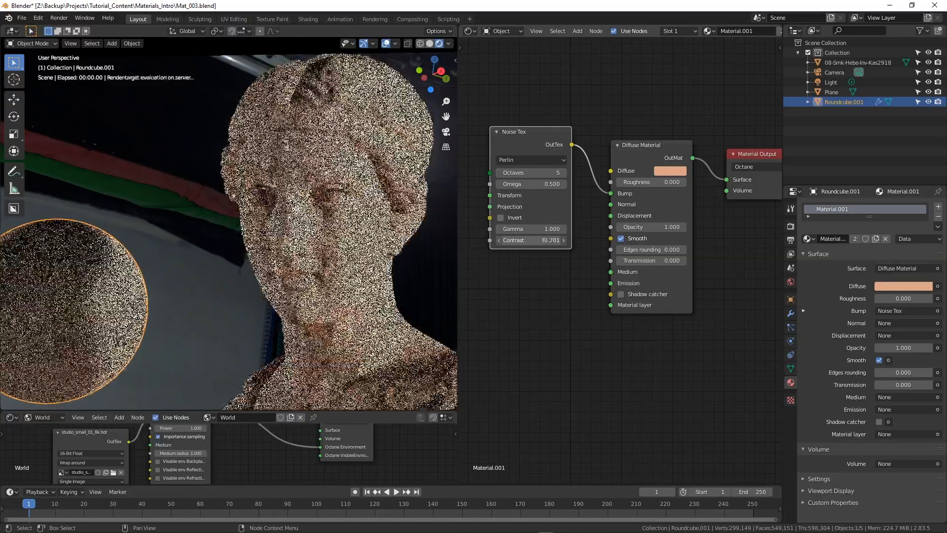
pyautogui.moveTo(282, 224); pyautogui.dragTo(329, 275, button='middle')
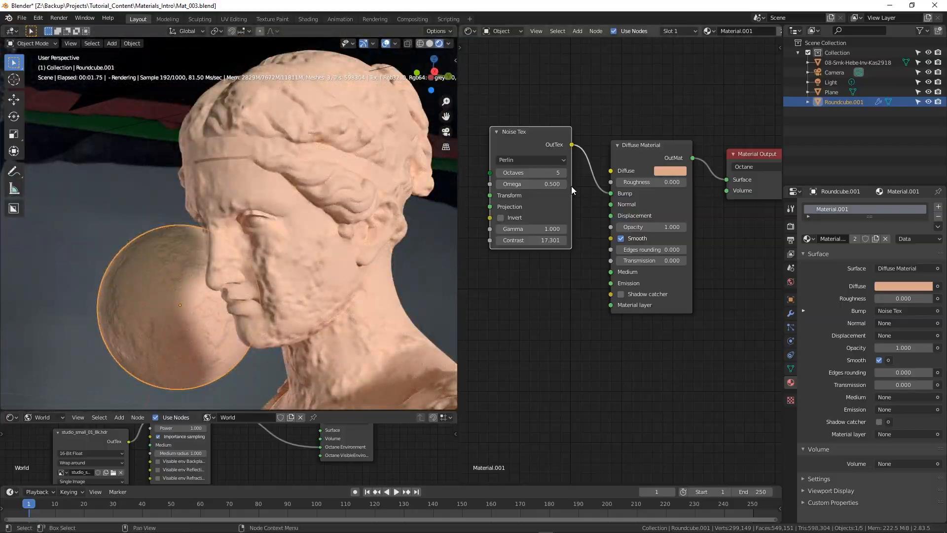
pyautogui.moveTo(345, 187); pyautogui.dragTo(311, 242, button='middle')
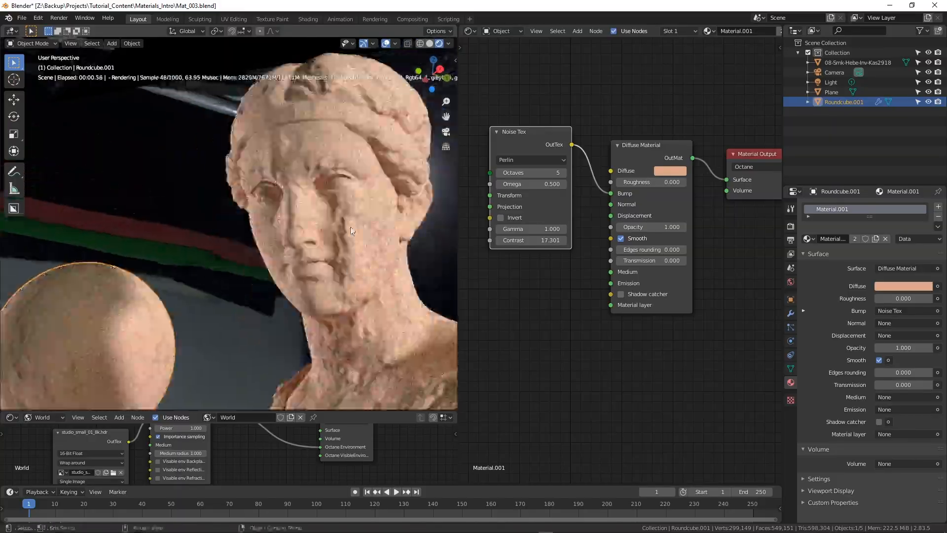
pyautogui.moveTo(258, 328); pyautogui.dragTo(302, 258, button='middle')
# Disconnect the Noise Tex node from the Bump input, move it away from the Diffuse Material node and select the latter
pyautogui.moveTo(611, 193); pyautogui.dragTo(583, 180)
pyautogui.moveTo(539, 151); pyautogui.dragTo(517, 123)
pyautogui.click(636, 146)
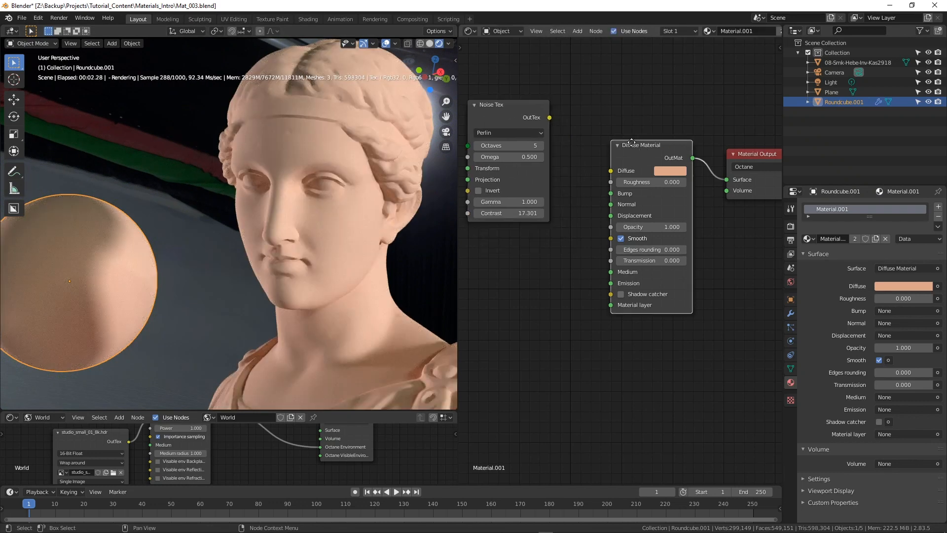
# Test the Diffuse Material's opacity at low values of 0.1 and 0.2, and return it to 1
pyautogui.moveTo(636, 145); pyautogui.dragTo(631, 141)
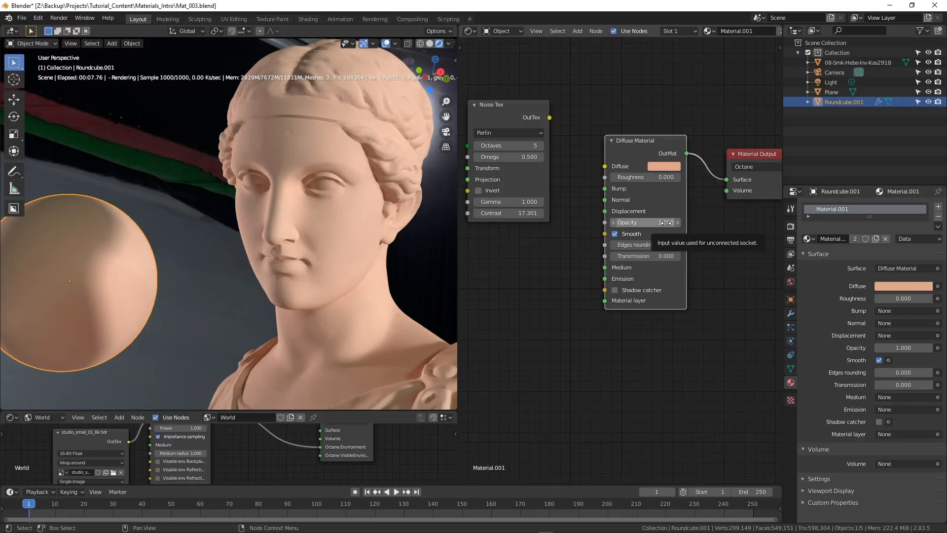
pyautogui.keyDown('ctrl'); pyautogui.scroll(-5, 646, 223); pyautogui.keyUp('ctrl')
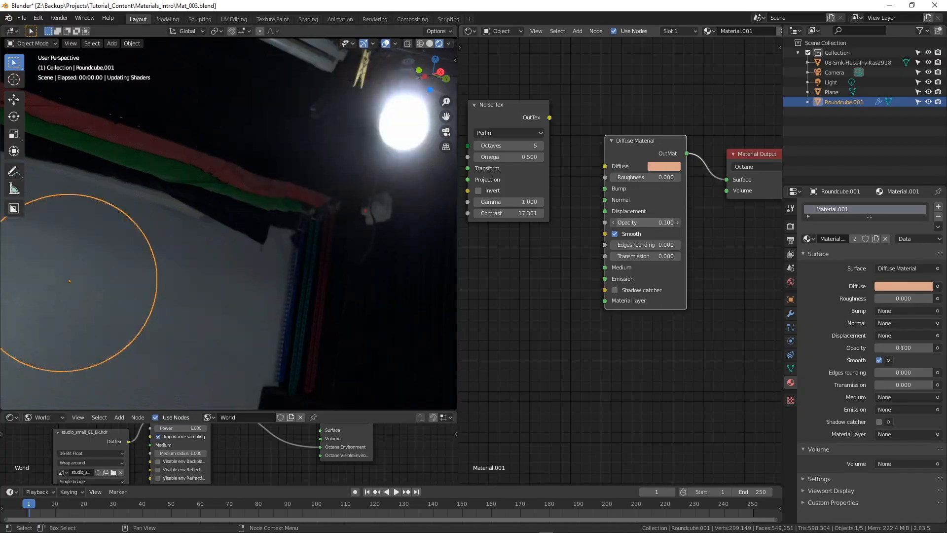
pyautogui.keyDown('ctrl'); pyautogui.scroll(-4, 646, 223); pyautogui.keyUp('ctrl')
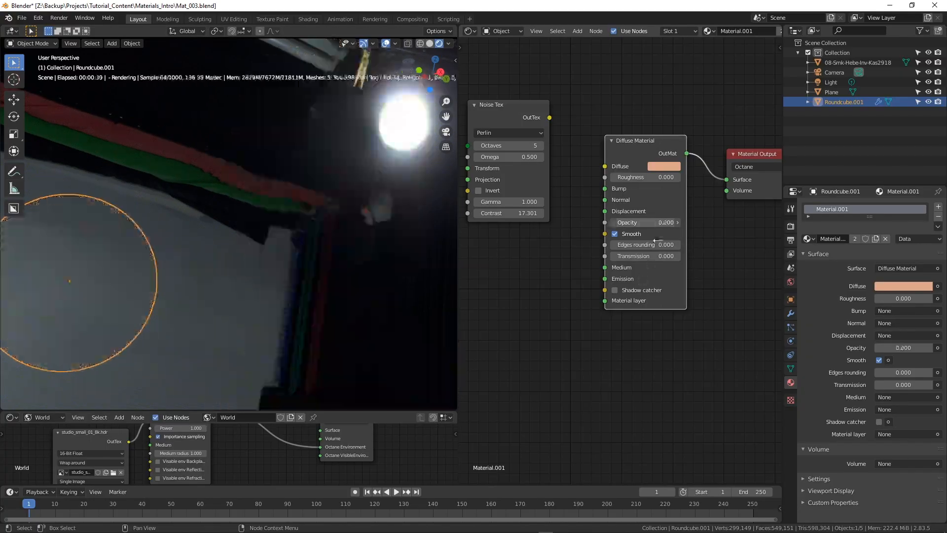
pyautogui.moveTo(658, 222); pyautogui.dragTo(691, 222)
# Connect the Noise Tex node's OutTex output to the Diffuse Material's Opacity input and raise the noise contrast to about 554
pyautogui.moveTo(542, 271); pyautogui.dragTo(576, 267, button='middle')
pyautogui.moveTo(538, 118); pyautogui.dragTo(511, 155)
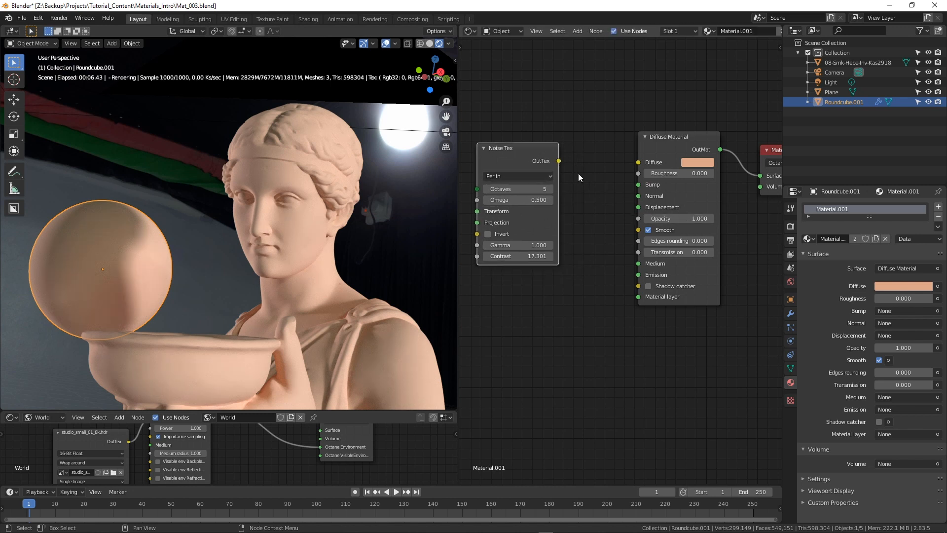
pyautogui.moveTo(559, 161); pyautogui.dragTo(608, 180)
pyautogui.moveTo(618, 215); pyautogui.dragTo(643, 218)
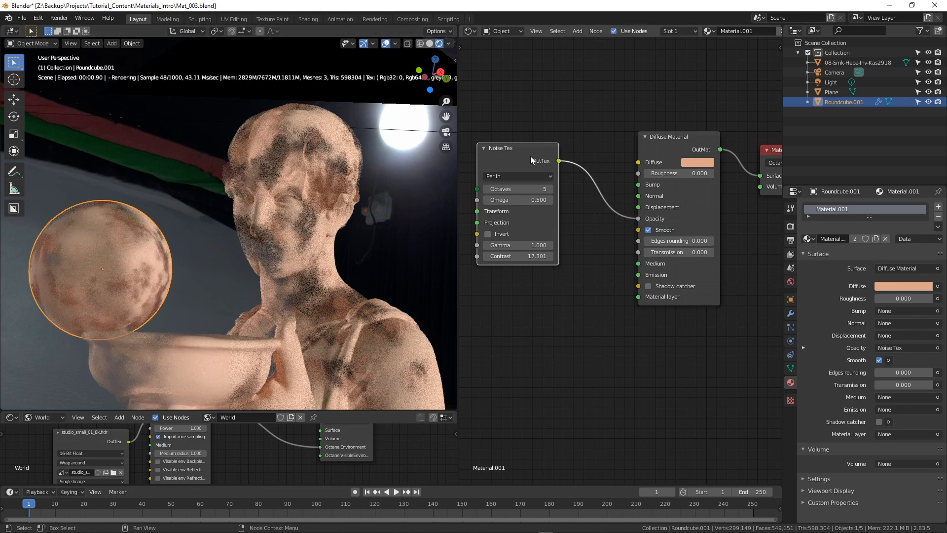
pyautogui.scroll(2, 567, 256)
pyautogui.moveTo(541, 269); pyautogui.dragTo(504, 277)
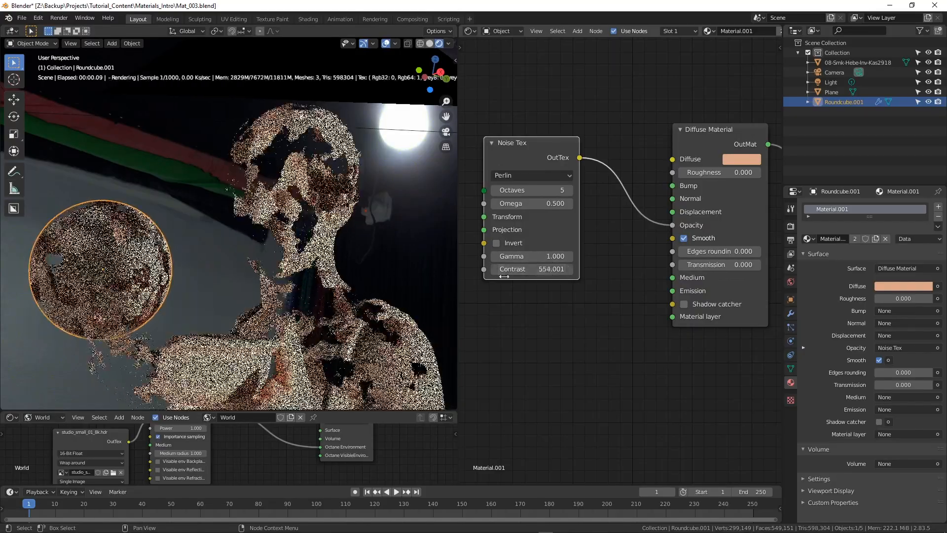
# Inspect the opacity cut-outs on the statue from other angles and disconnect the Noise Tex node from the Opacity input
pyautogui.moveTo(306, 241); pyautogui.dragTo(235, 261, button='middle')
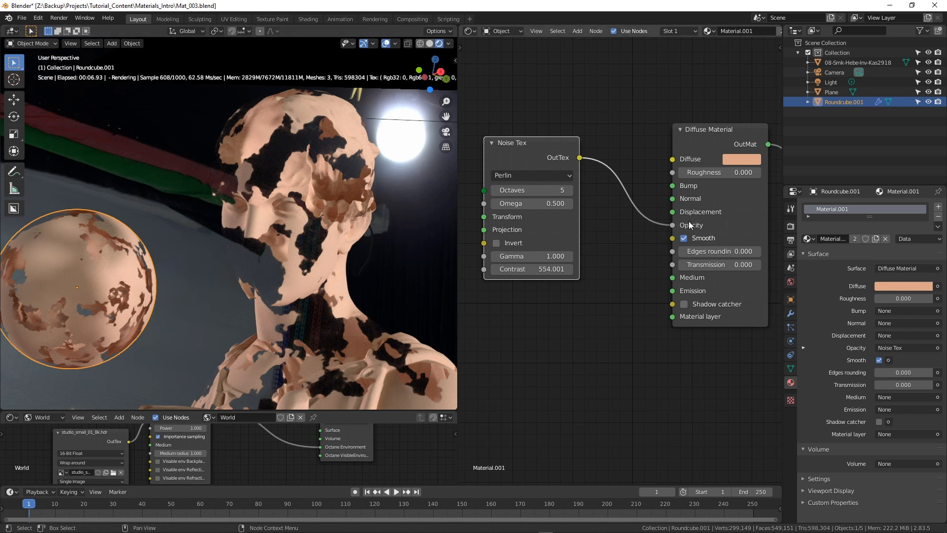
pyautogui.moveTo(303, 272); pyautogui.dragTo(462, 281, button='middle')
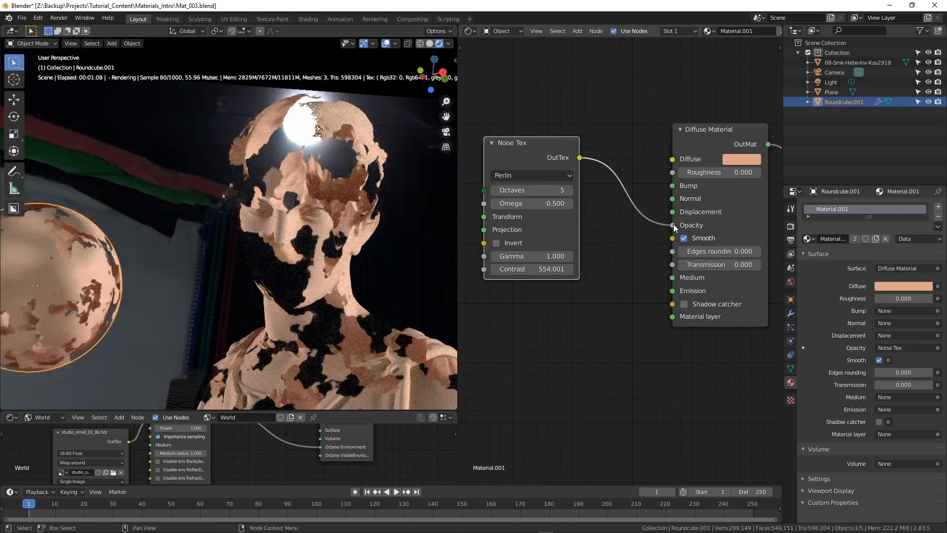
pyautogui.moveTo(673, 225); pyautogui.dragTo(641, 237)
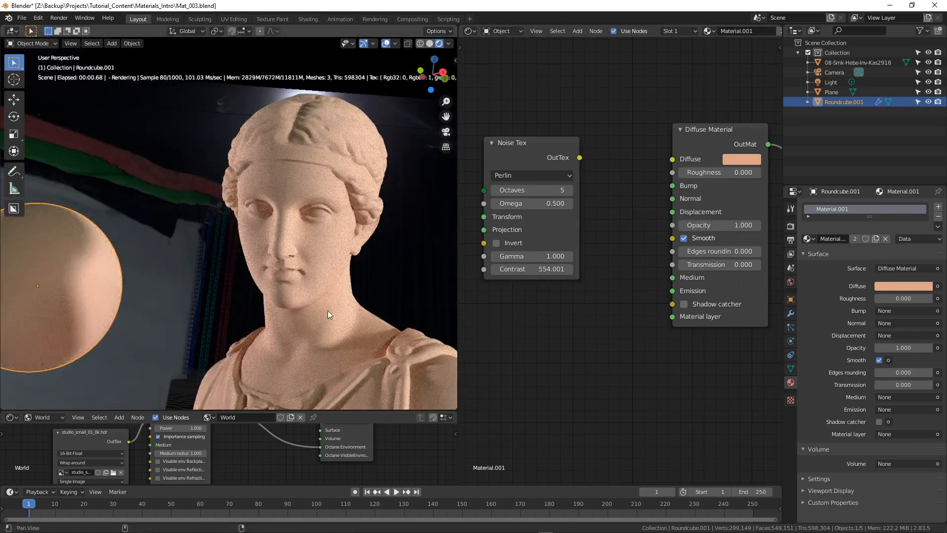
pyautogui.keyDown('shift'); pyautogui.moveTo(286, 300); pyautogui.dragTo(293, 291, button='middle'); pyautogui.keyUp('shift')
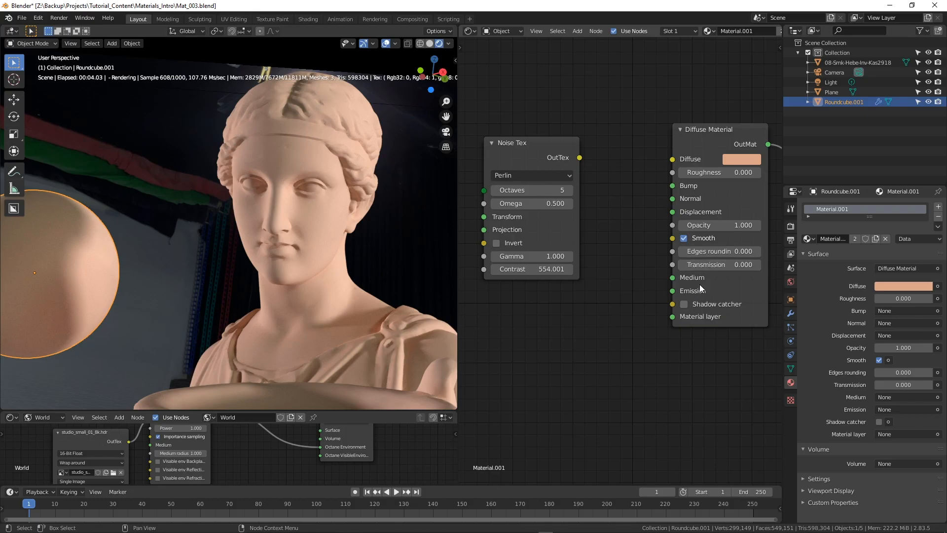
# Test the Diffuse Material's transmission at 1 and 0.5 on the statue and sphere, and return it to 0
pyautogui.moveTo(719, 265); pyautogui.dragTo(790, 264)
pyautogui.moveTo(310, 217); pyautogui.dragTo(331, 243, button='middle')
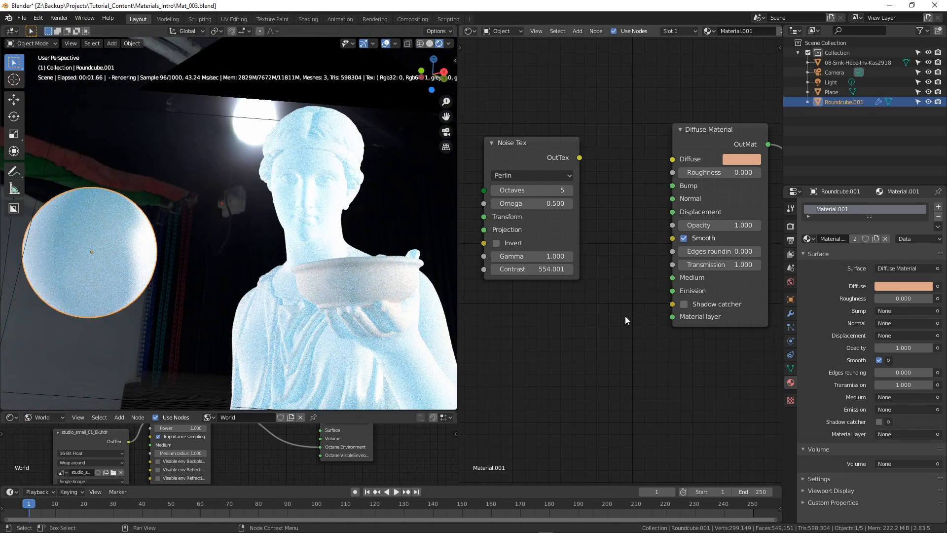
pyautogui.click(732, 265)
pyautogui.write('0.5')
pyautogui.press('Return')
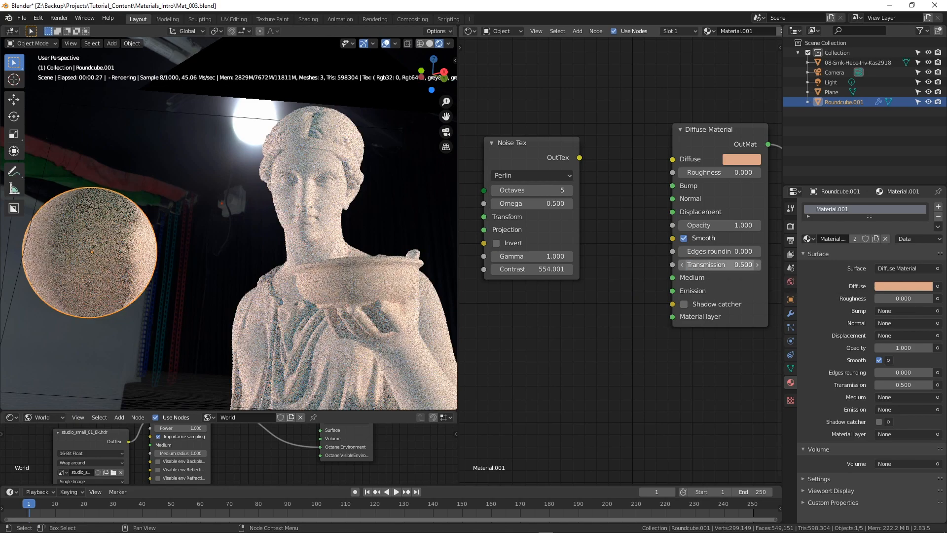
pyautogui.moveTo(336, 190); pyautogui.dragTo(256, 344, button='middle')
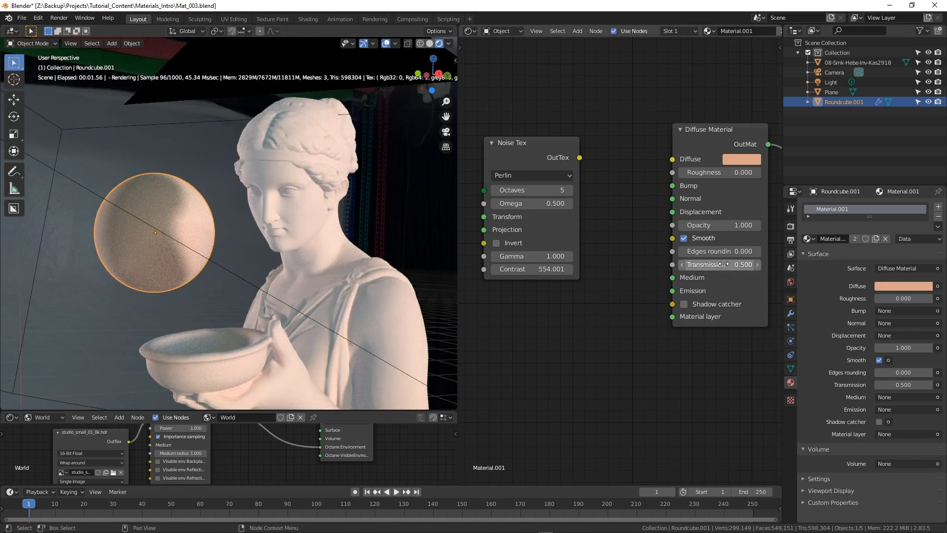
pyautogui.moveTo(734, 266); pyautogui.dragTo(686, 268)
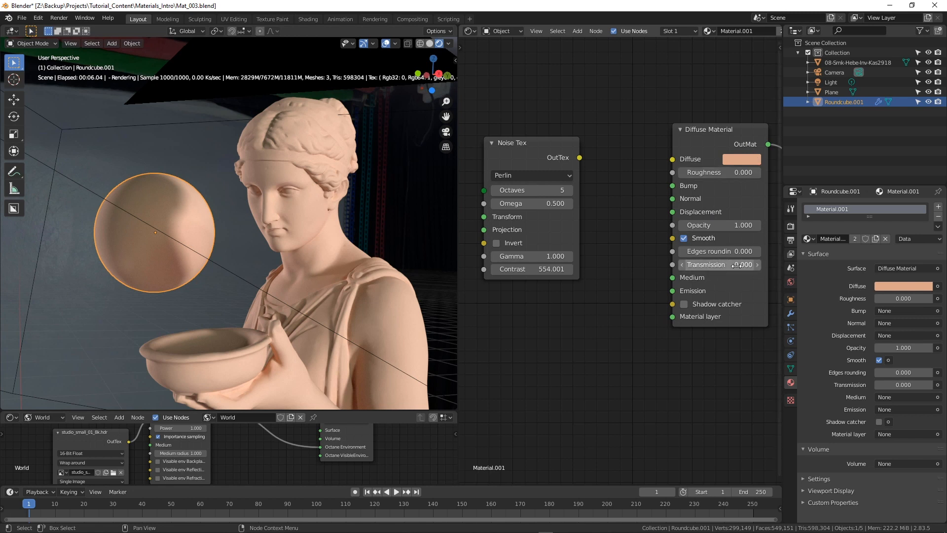
# Move the Noise Tex node further up, clear of the Diffuse Material node
pyautogui.moveTo(537, 159); pyautogui.dragTo(530, 178, button='middle')
pyautogui.moveTo(529, 178); pyautogui.dragTo(525, 131)
pyautogui.moveTo(627, 246); pyautogui.dragTo(606, 255, button='middle')
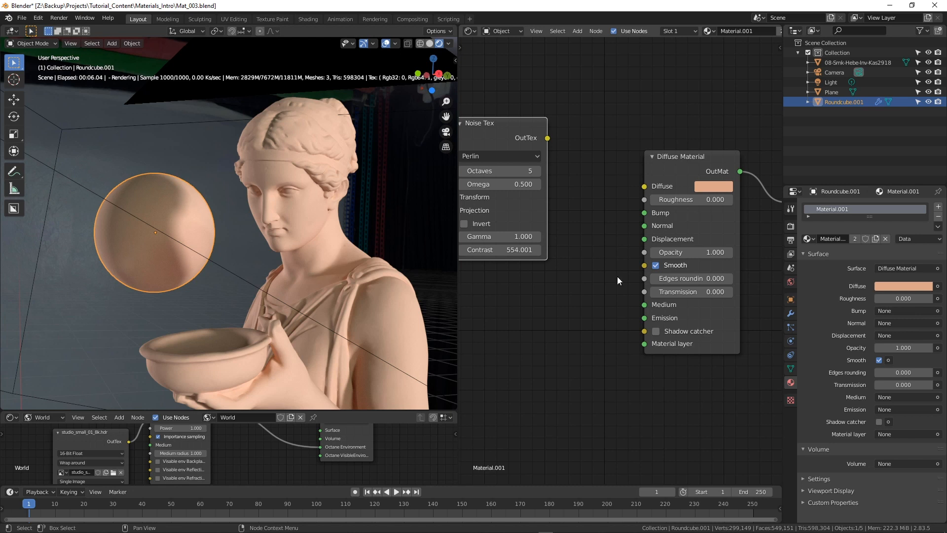
pyautogui.moveTo(588, 281); pyautogui.dragTo(564, 254, button='middle')
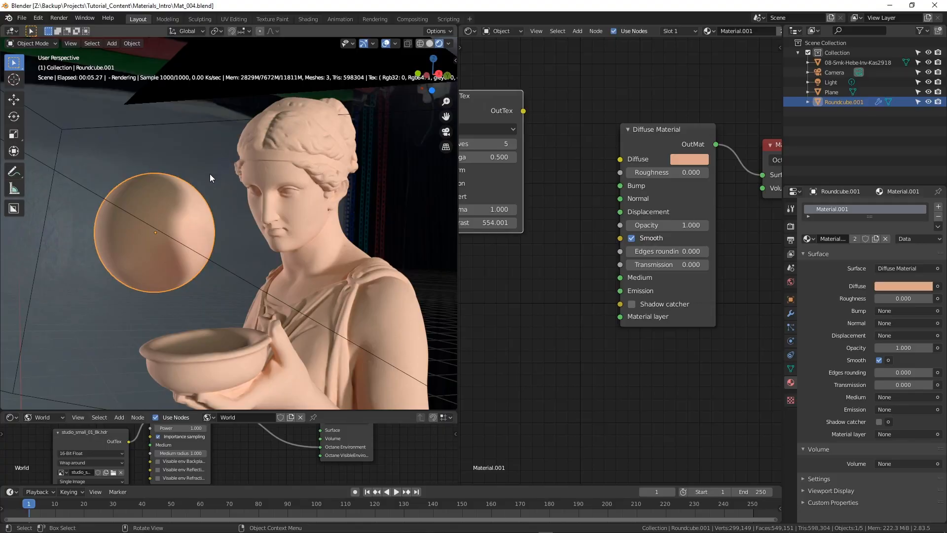
# Select the ground plane under the statue and give it a new material named Plane
pyautogui.moveTo(300, 134); pyautogui.dragTo(292, 297, button='middle')
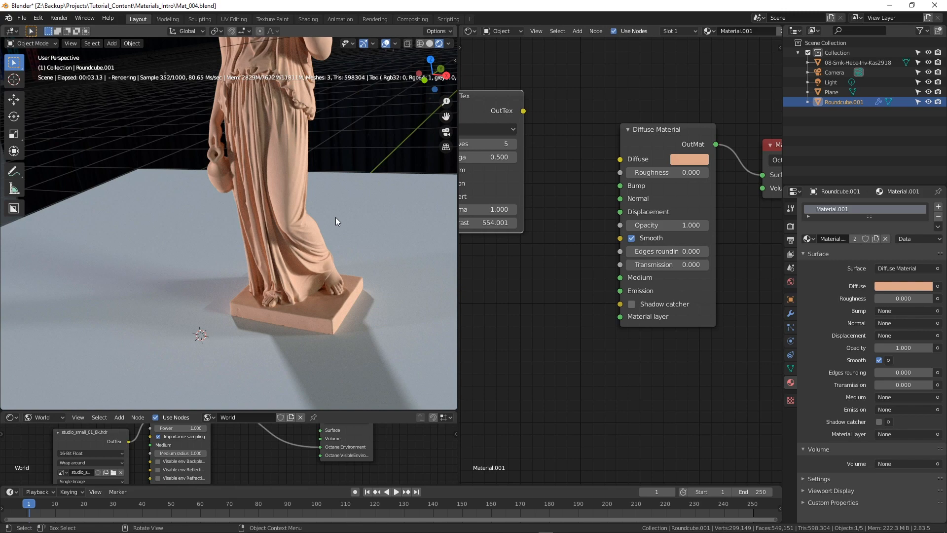
pyautogui.click(393, 253)
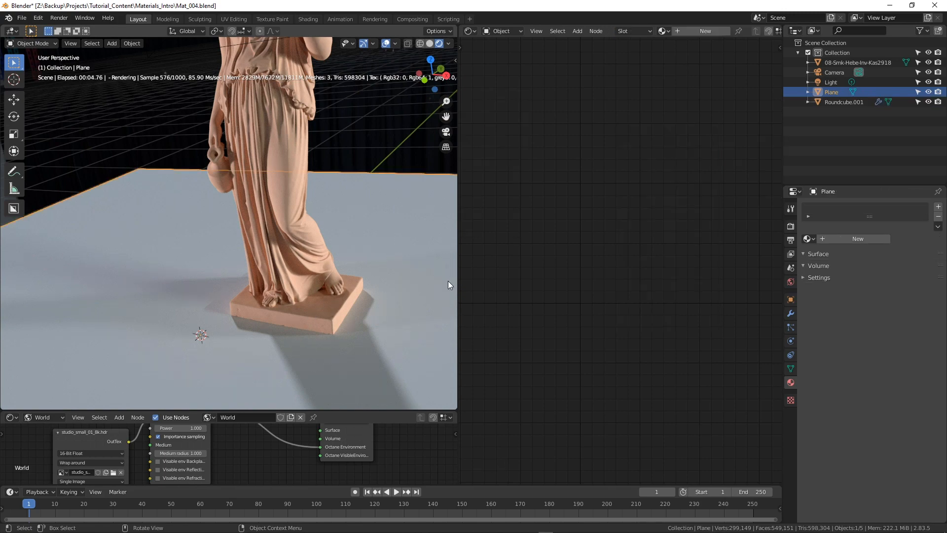
pyautogui.click(864, 238)
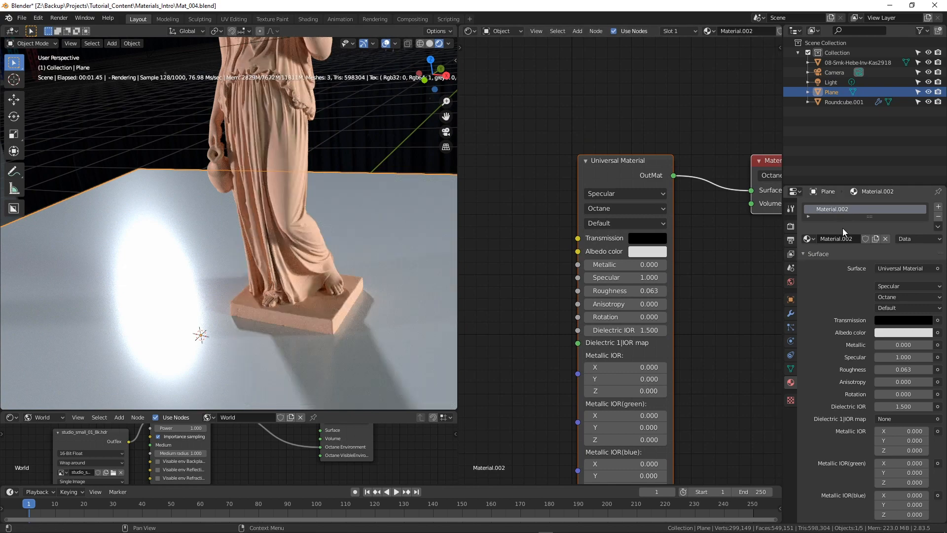
pyautogui.doubleClick(842, 211)
pyautogui.write('Plane')
pyautogui.press('Return')
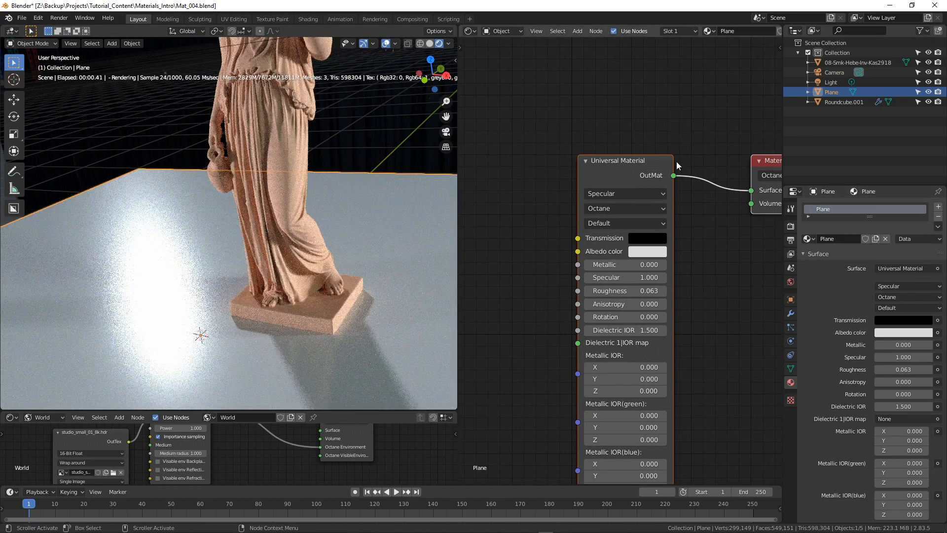
# Replace the plane's Universal Material node with a Diffuse Material node connected to the Surface input of the Material Output
pyautogui.press('x')
pyautogui.hotkey('shift', 'a')
pyautogui.click(618, 166)
pyautogui.write('diff')
pyautogui.click(657, 183)
pyautogui.click(657, 185)
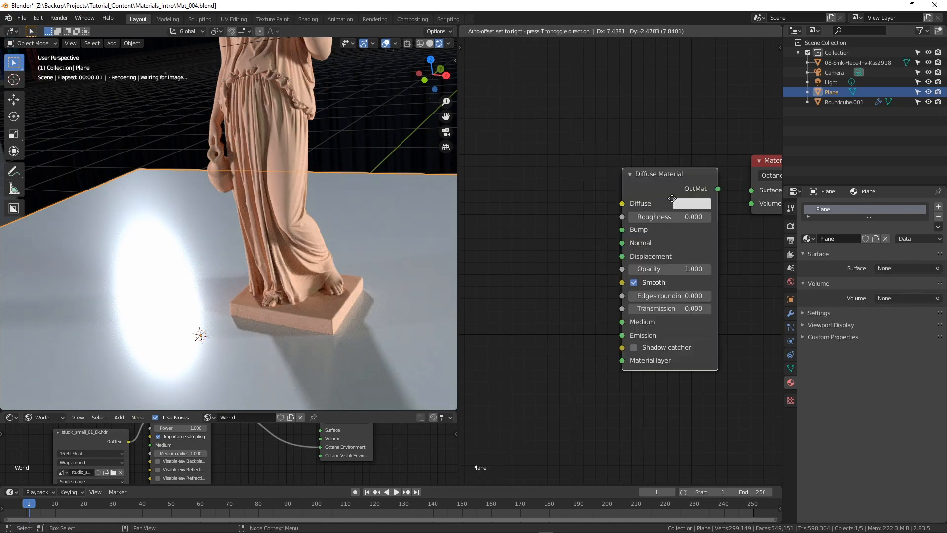
pyautogui.moveTo(715, 186); pyautogui.dragTo(751, 190)
pyautogui.moveTo(747, 250); pyautogui.dragTo(500, 309, button='middle')
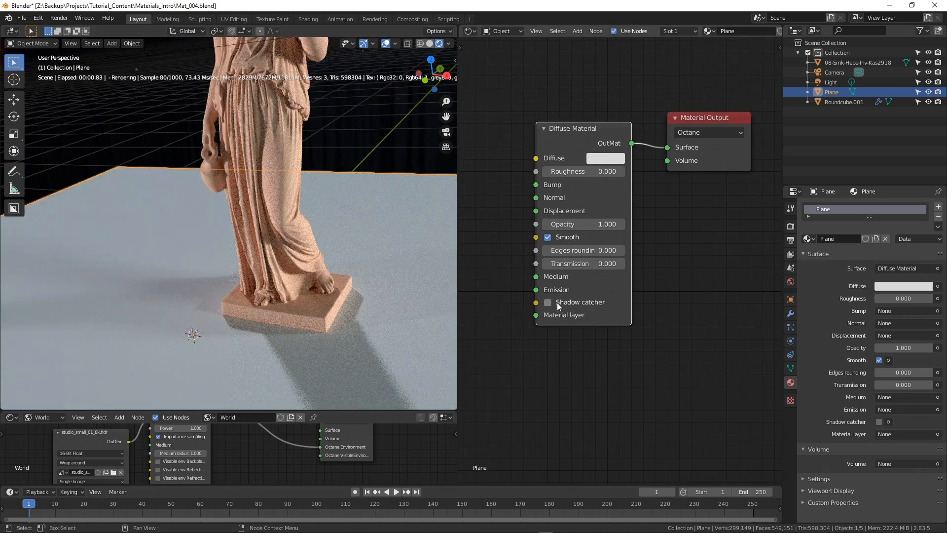
# Enable Shadow catcher on the plane's Diffuse Material and inspect the statue's shadow from several angles
pyautogui.click(548, 302)
pyautogui.moveTo(226, 290); pyautogui.dragTo(272, 294, button='middle')
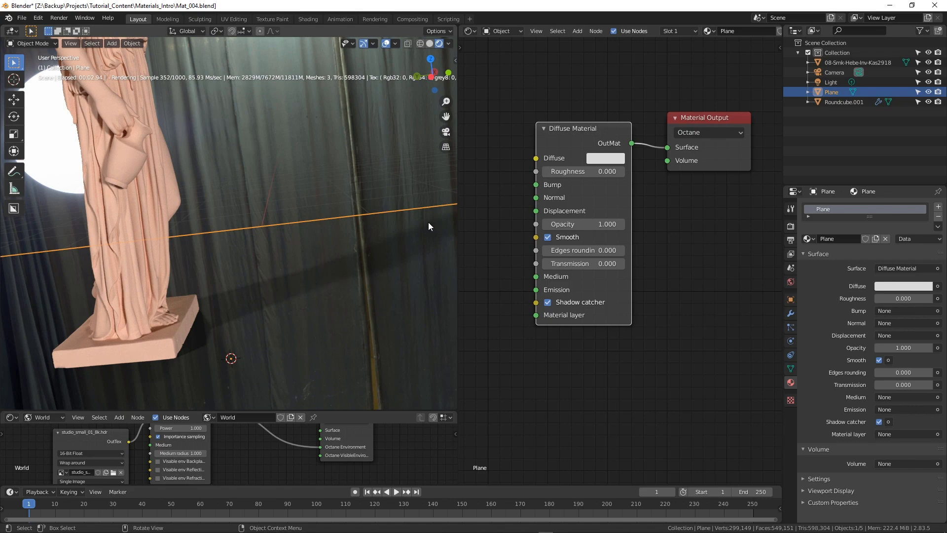
pyautogui.moveTo(316, 331)
pyautogui.mouseDown(button='middle')
pyautogui.moveTo(324, 329)
pyautogui.moveTo(246, 289)
pyautogui.moveTo(229, 224)
pyautogui.moveTo(317, 339)
pyautogui.mouseUp(button='middle')
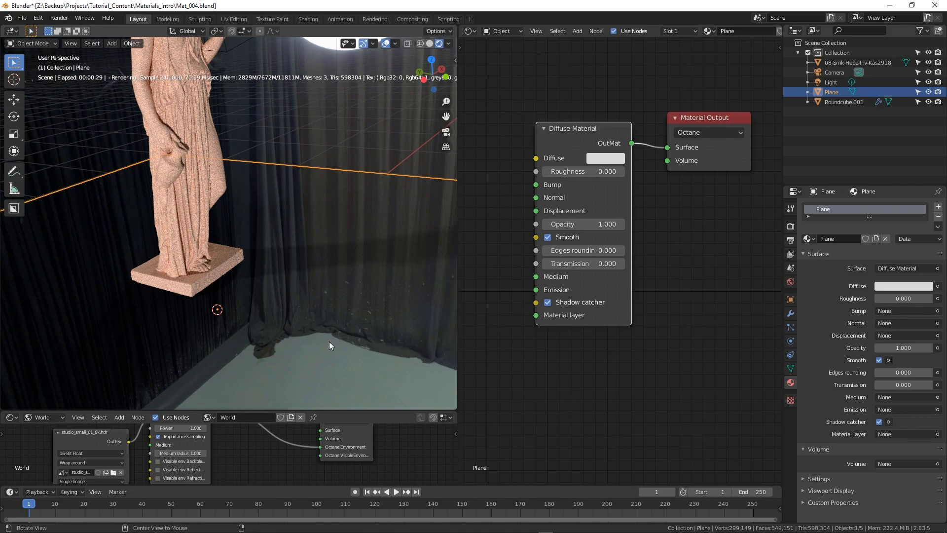
pyautogui.moveTo(201, 241); pyautogui.dragTo(296, 281, button='middle')
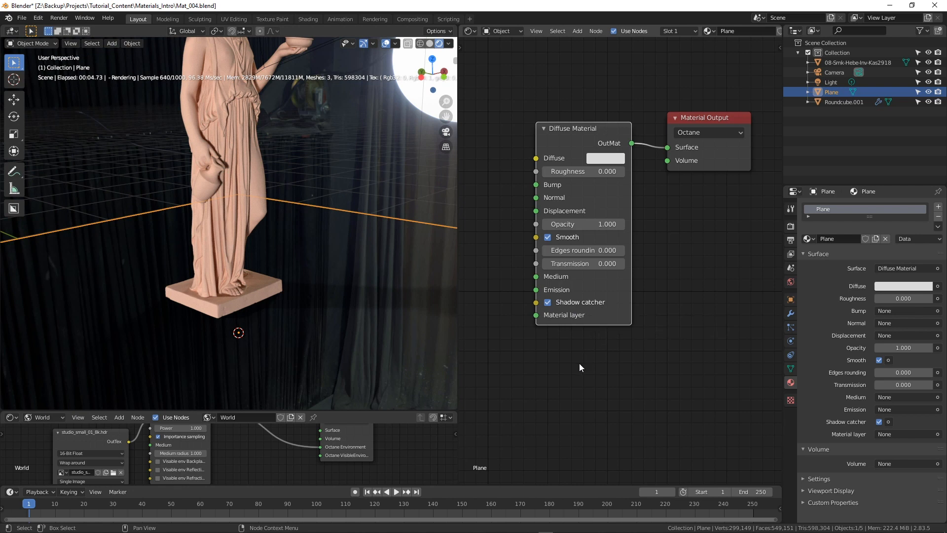
# Add a ShadowCatcher Material node, connect it to the Material Output's Surface input, and inspect the shadow around the statue's base
pyautogui.hotkey('shift', 'a')
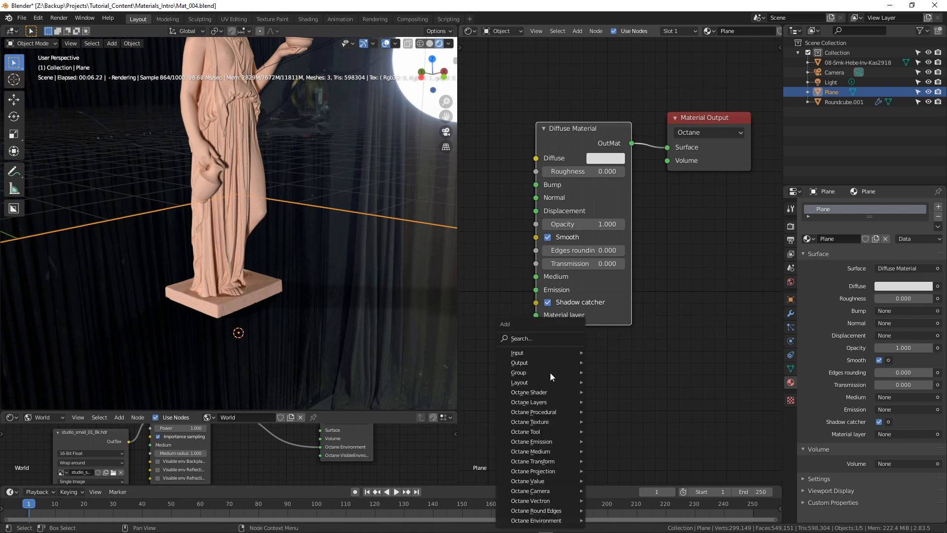
pyautogui.click(543, 334)
pyautogui.write('shad')
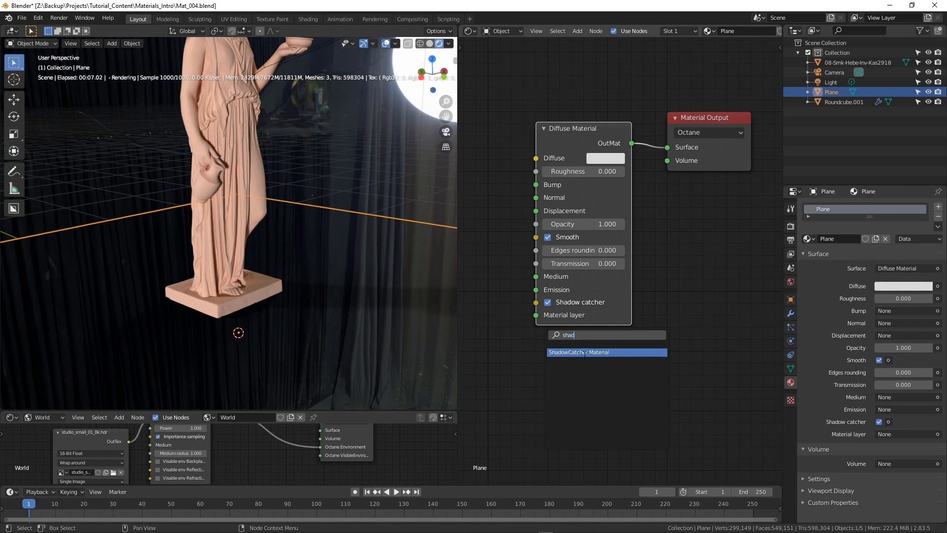
pyautogui.click(587, 352)
pyautogui.click(585, 358)
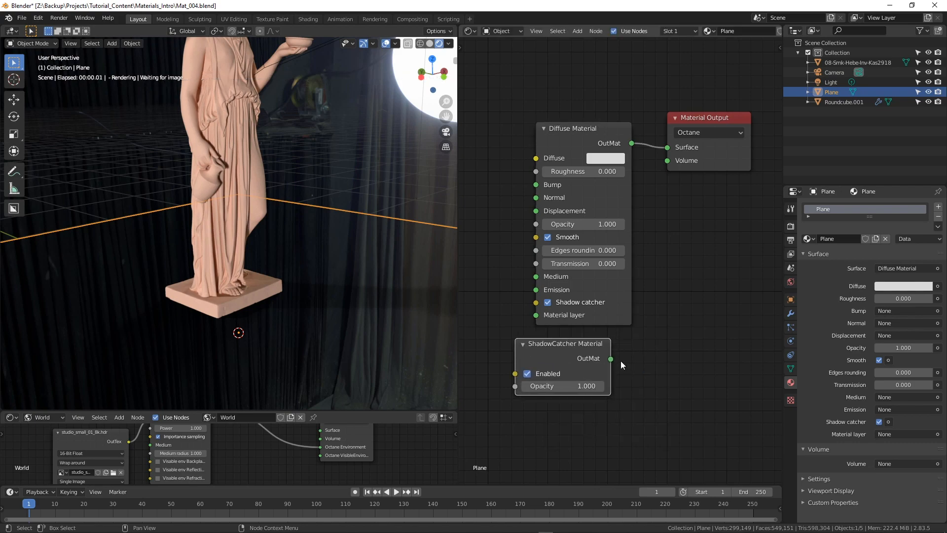
pyautogui.moveTo(611, 358); pyautogui.dragTo(668, 147)
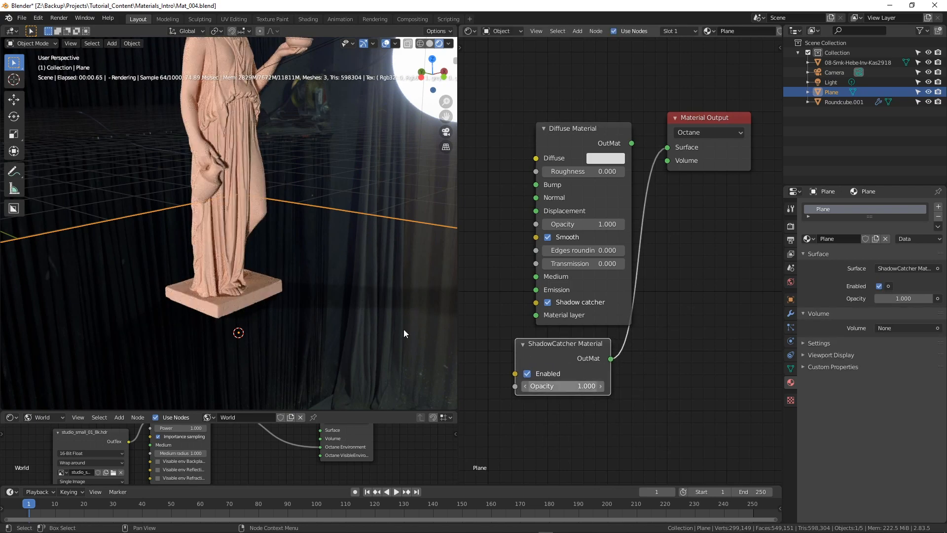
pyautogui.moveTo(298, 262); pyautogui.dragTo(382, 310, button='middle')
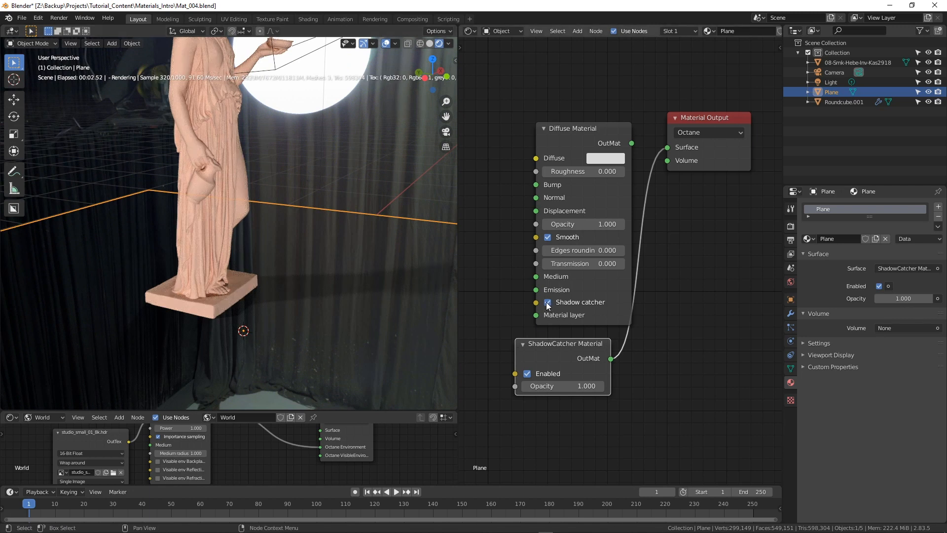
# Space the two material nodes apart, reconnect the Diffuse Material to the Surface input, and disable its Shadow catcher option
pyautogui.moveTo(560, 346); pyautogui.dragTo(602, 354)
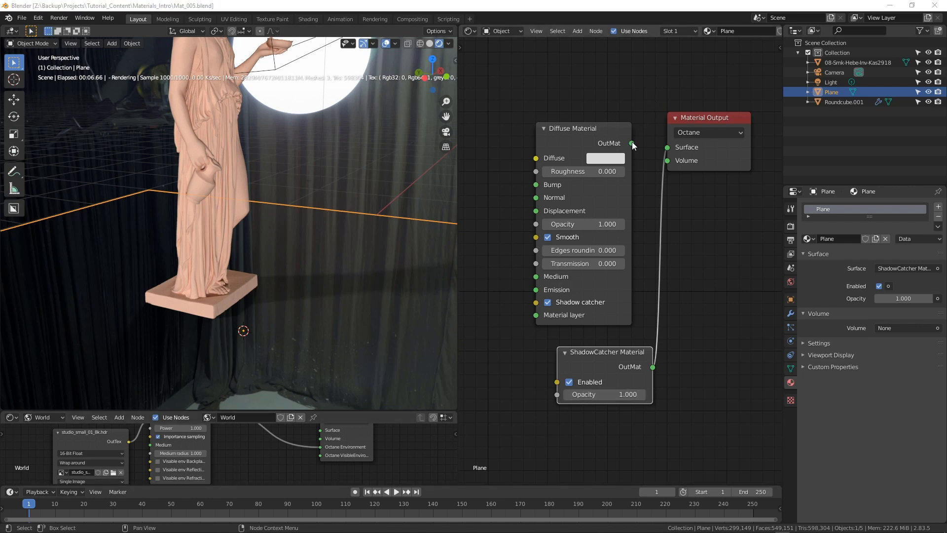
pyautogui.moveTo(632, 143); pyautogui.dragTo(667, 147)
pyautogui.moveTo(589, 130); pyautogui.dragTo(596, 112)
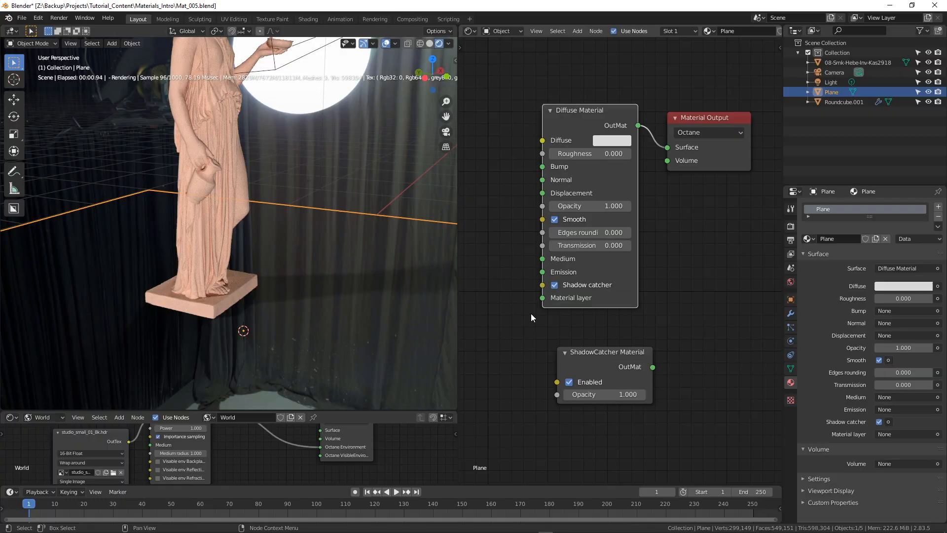
pyautogui.click(554, 285)
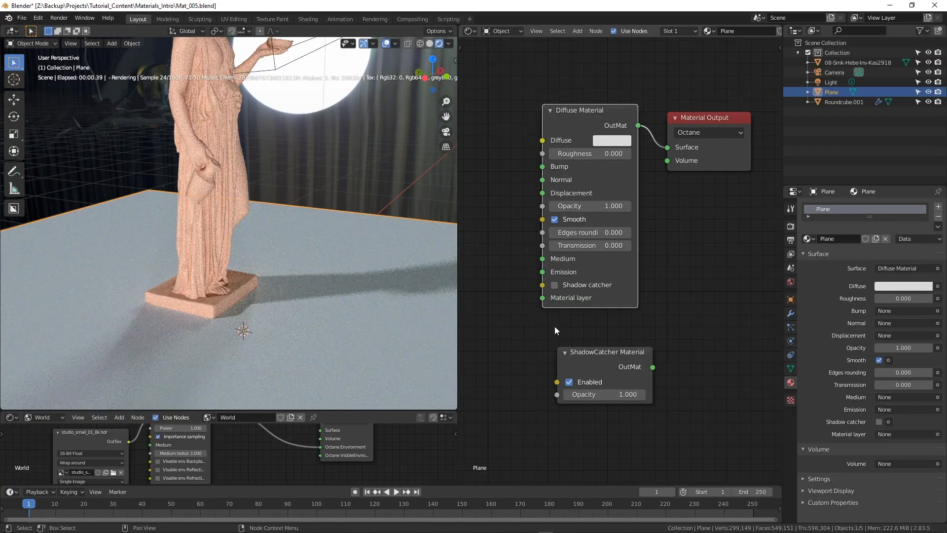
# Select the statue, add a Glossy Material node, and connect it to the Material Output's Surface input
pyautogui.moveTo(336, 260); pyautogui.dragTo(327, 241, button='middle')
pyautogui.scroll(2, 327, 242)
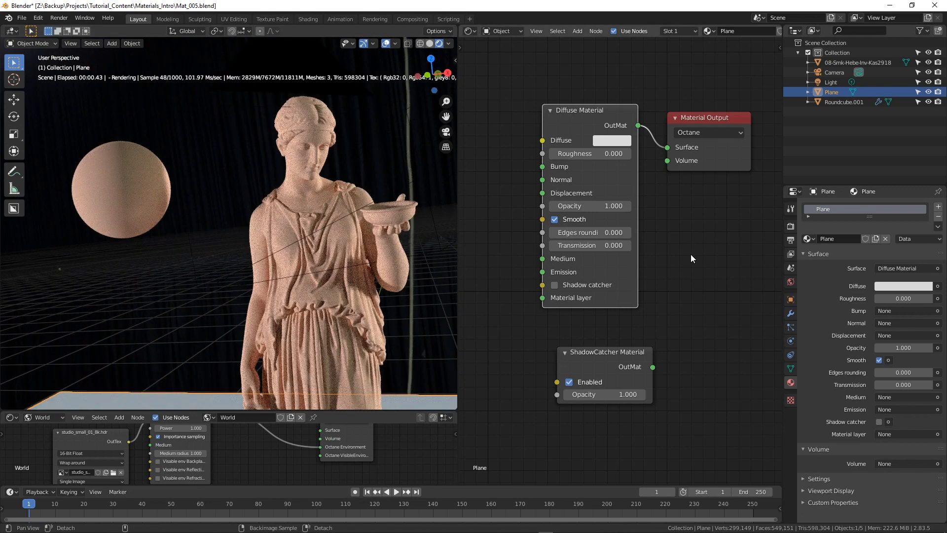
pyautogui.click(320, 186)
pyautogui.moveTo(710, 281); pyautogui.dragTo(702, 259, button='middle')
pyautogui.hotkey('shift', 'a')
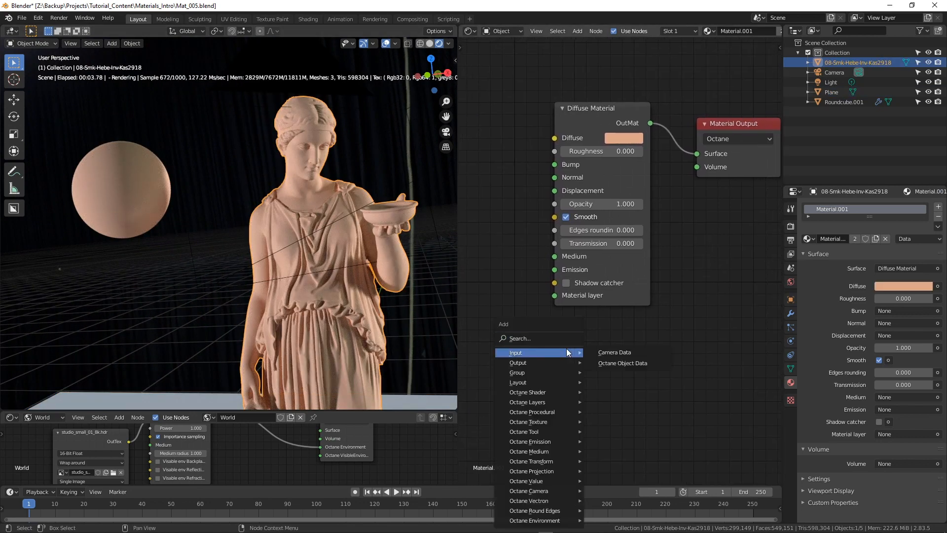
pyautogui.click(552, 339)
pyautogui.write('glossy')
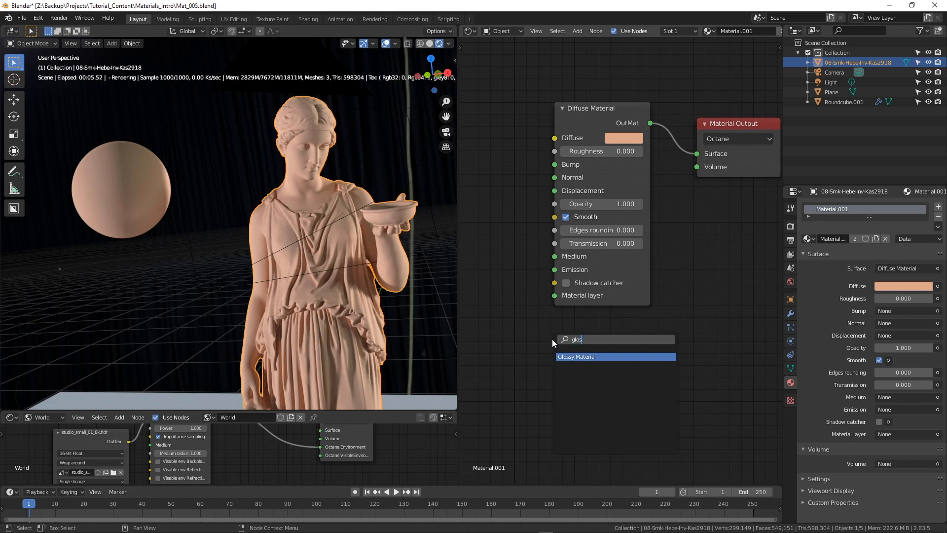
pyautogui.press('Return')
pyautogui.click(557, 334)
pyautogui.moveTo(617, 338); pyautogui.dragTo(697, 153)
# Delete the statue's Diffuse Material node and move the Glossy Material node up into its place
pyautogui.click(599, 115)
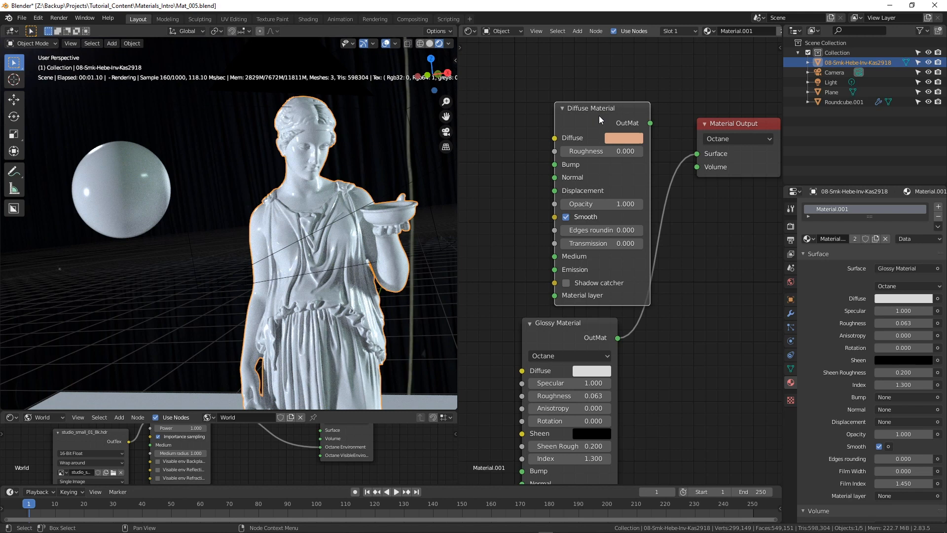
pyautogui.press('x')
pyautogui.moveTo(587, 324); pyautogui.dragTo(631, 93)
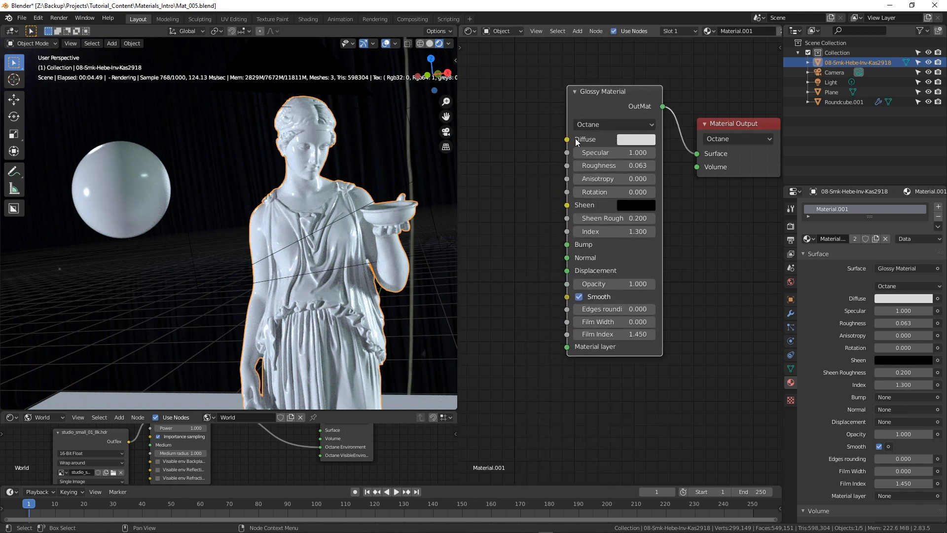
# Change the Glossy Material's Diffuse colour to a light peach
pyautogui.click(630, 141)
pyautogui.moveTo(663, 194); pyautogui.dragTo(664, 209)
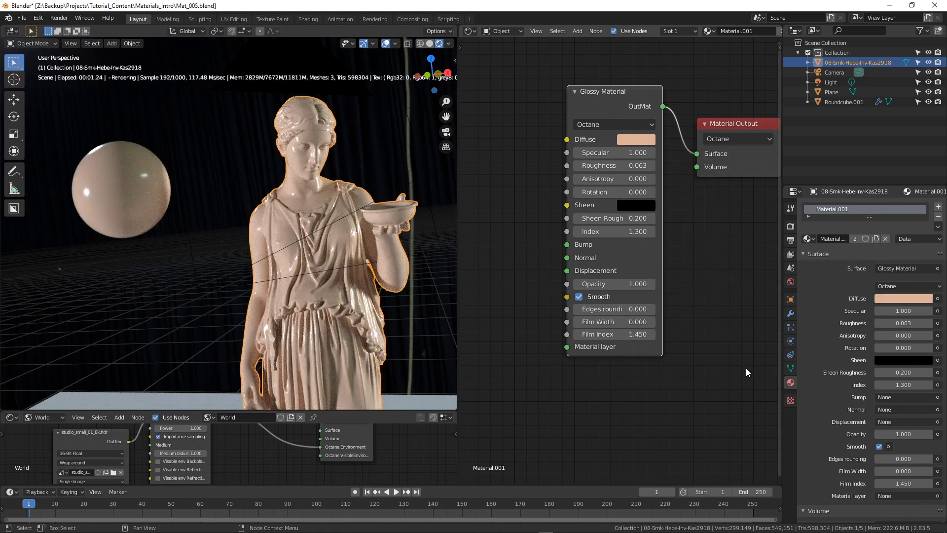
pyautogui.scroll(1, 718, 270)
pyautogui.scroll(2, 718, 271)
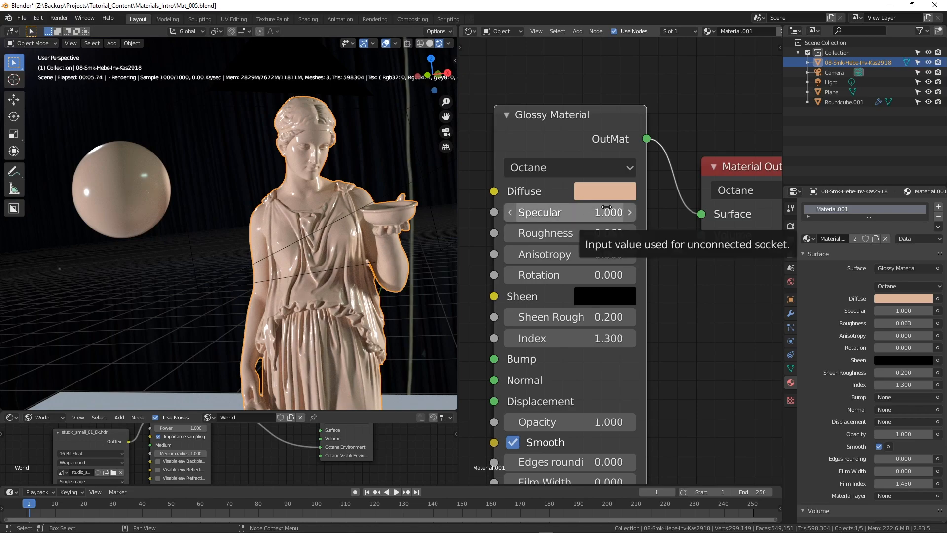
# Set the Glossy Material's Specular to 0 and inspect the statue from several angles
pyautogui.scroll(4, 315, 185)
pyautogui.moveTo(335, 248)
pyautogui.mouseDown(button='middle')
pyautogui.moveTo(352, 217)
pyautogui.moveTo(324, 256)
pyautogui.mouseUp(button='middle')
pyautogui.moveTo(259, 287); pyautogui.dragTo(247, 272, button='middle')
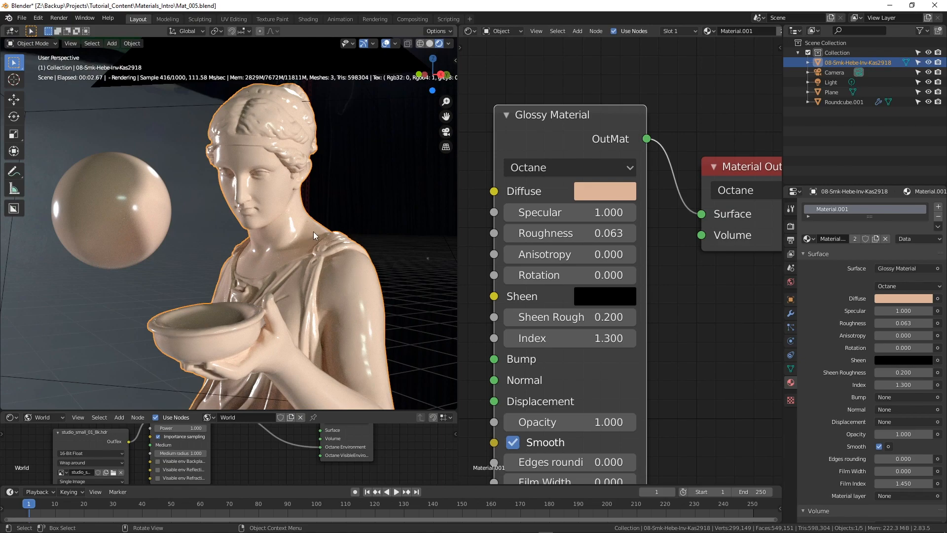
pyautogui.moveTo(605, 213); pyautogui.dragTo(538, 212)
pyautogui.moveTo(290, 228)
pyautogui.mouseDown(button='middle')
pyautogui.moveTo(308, 223)
pyautogui.moveTo(292, 235)
pyautogui.mouseUp(button='middle')
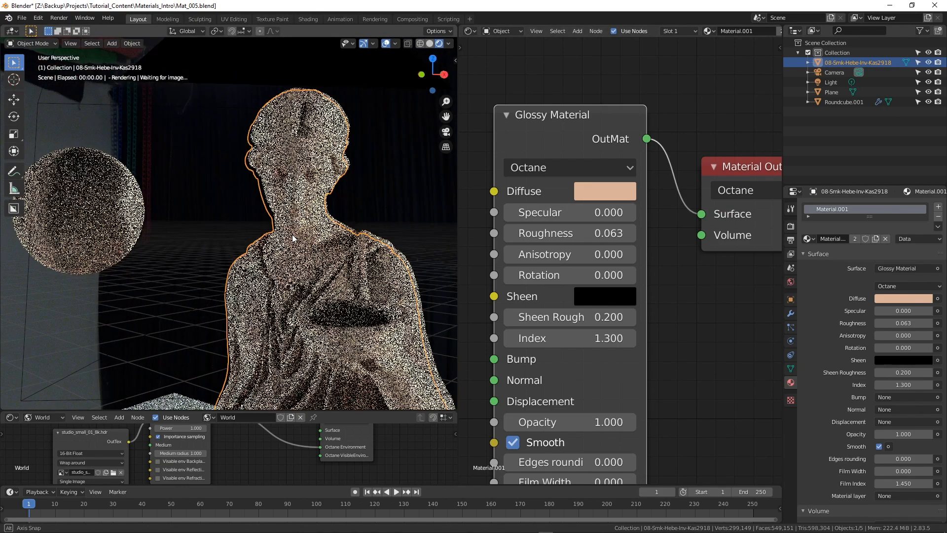
pyautogui.moveTo(259, 302); pyautogui.dragTo(265, 237, button='middle')
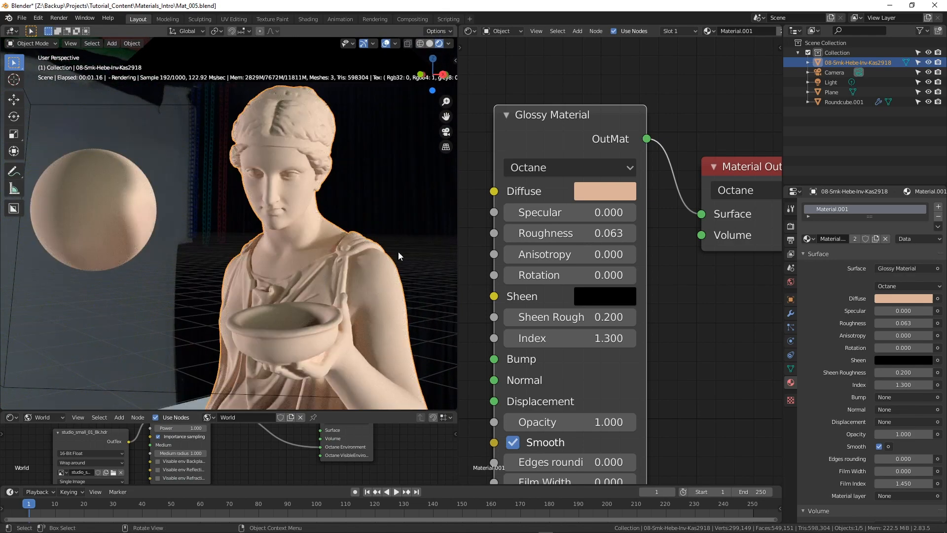
# Restore the Glossy Material's Specular to 1 and inspect the reflections on the statue
pyautogui.moveTo(567, 212); pyautogui.dragTo(632, 213)
pyautogui.moveTo(334, 271); pyautogui.dragTo(312, 276, button='middle')
pyautogui.scroll(2, 280, 268)
pyautogui.scroll(-2, 312, 275)
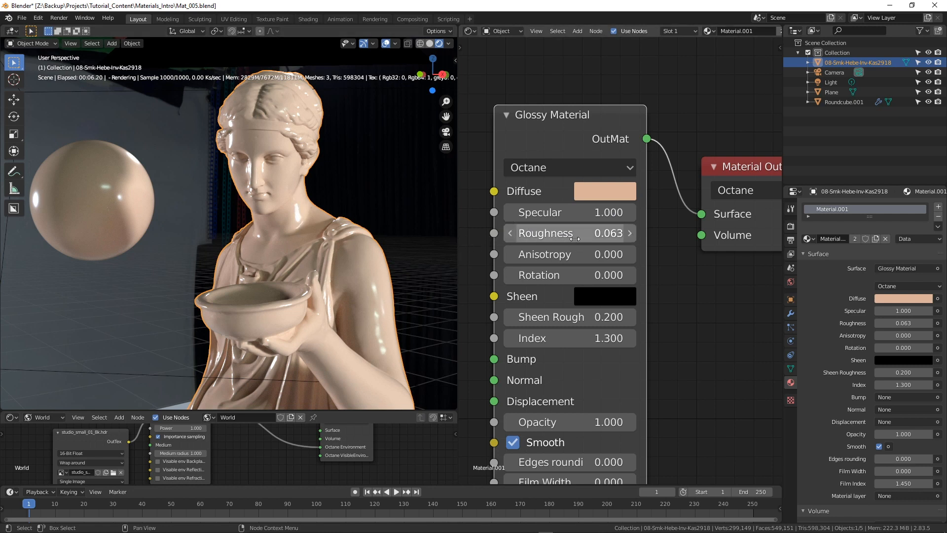
# Try a Roughness of 0 on the Glossy Material, settle on 0.05, and save the file
pyautogui.moveTo(587, 236); pyautogui.dragTo(562, 236)
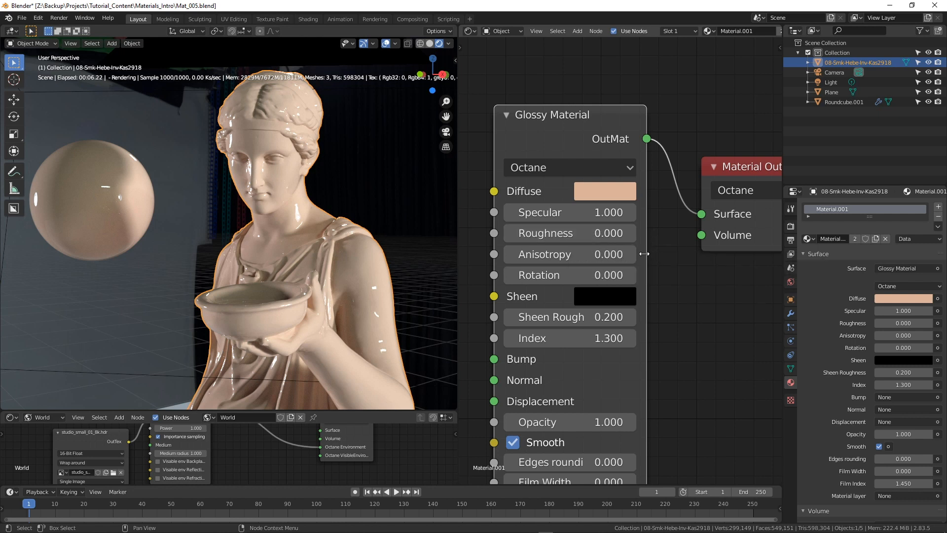
pyautogui.click(631, 233)
pyautogui.click(612, 233)
pyautogui.write('0.05')
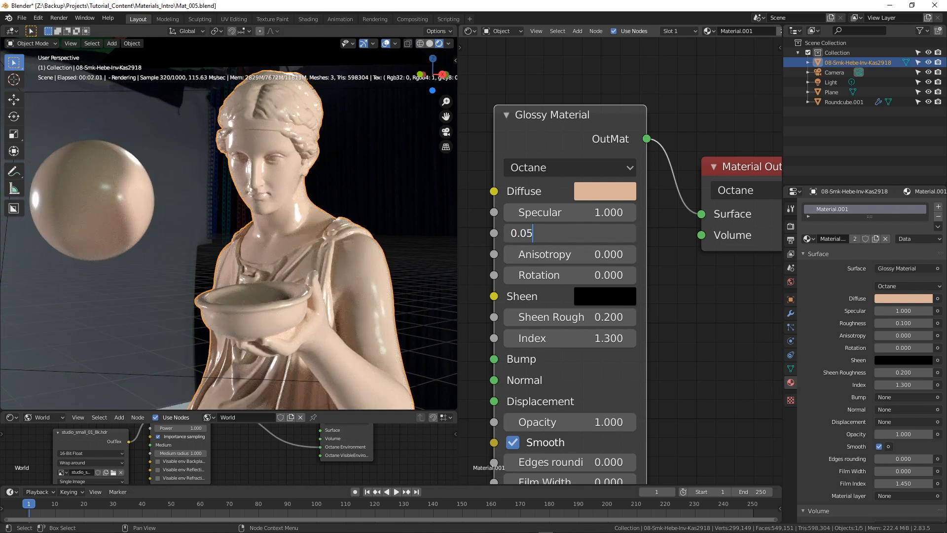
pyautogui.press('Return')
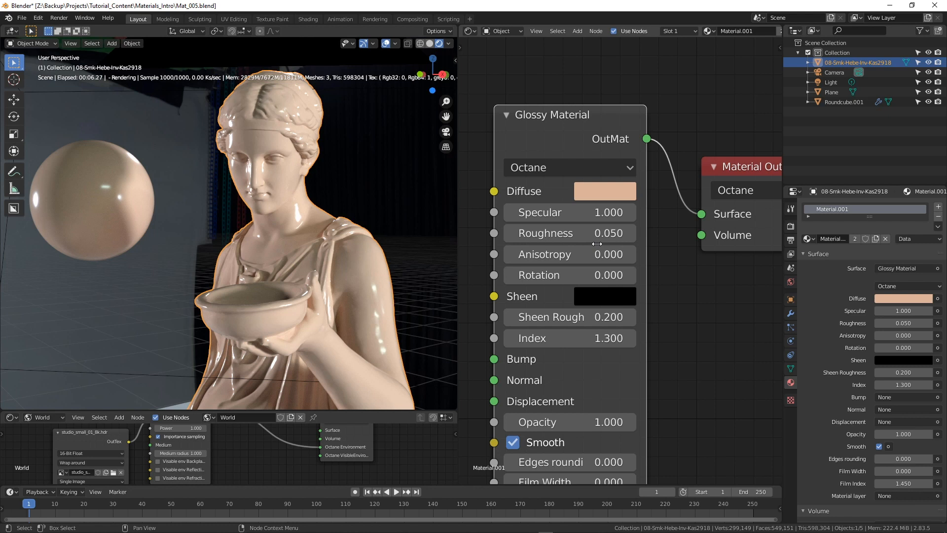
pyautogui.hotkey('ctrl', 's')
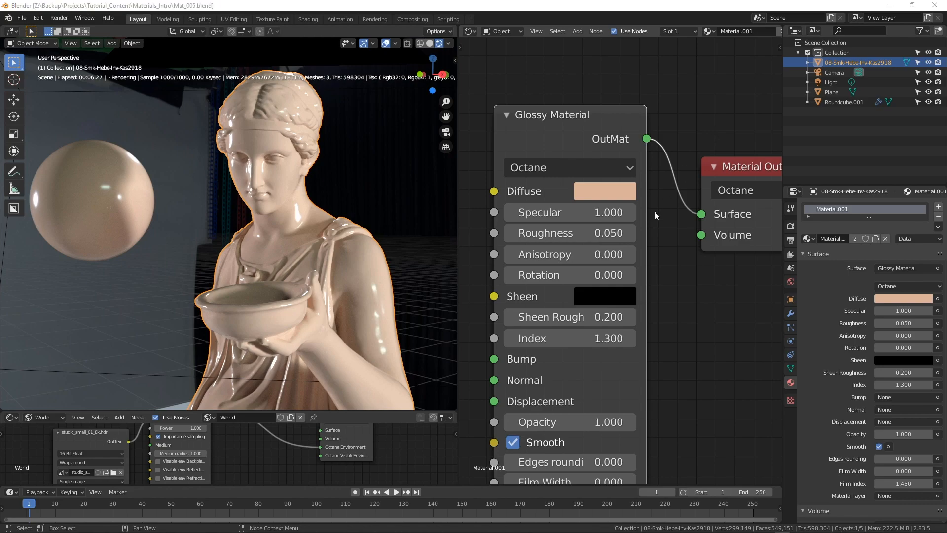
# Raise the Glossy Material's Roughness to 0.49, inspect the statue, and increase it further
pyautogui.moveTo(600, 233); pyautogui.dragTo(622, 234)
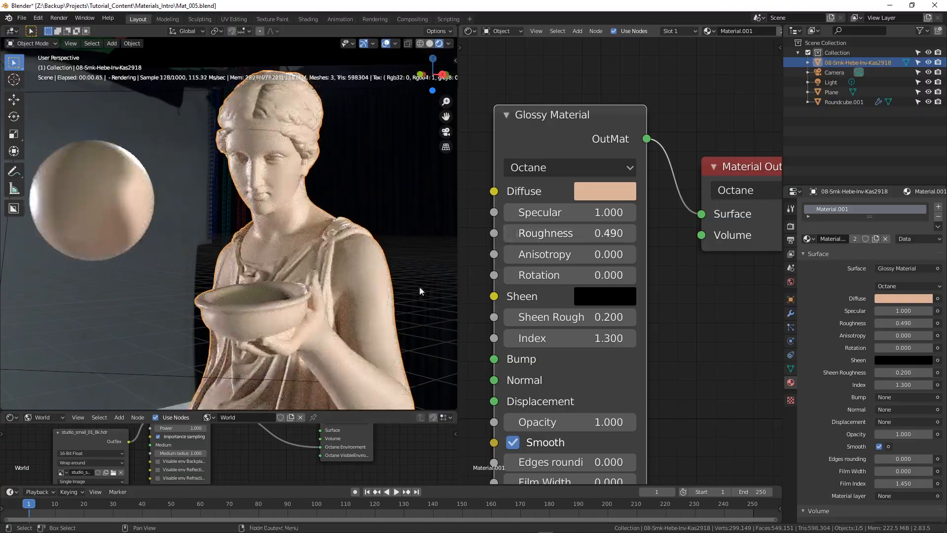
pyautogui.moveTo(266, 205); pyautogui.dragTo(246, 225, button='middle')
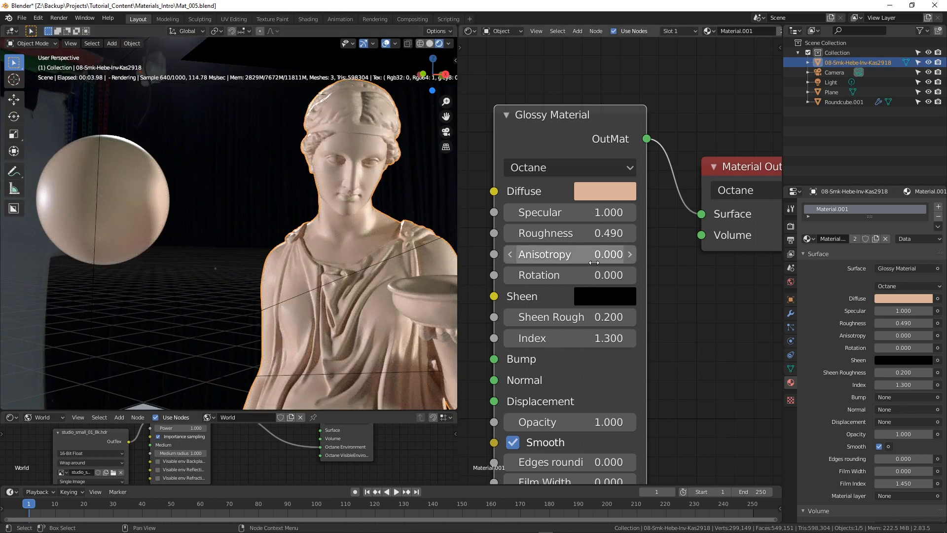
pyautogui.moveTo(594, 236); pyautogui.dragTo(678, 236)
# Set the Glossy Material's Roughness to 0.1, inspect the statue's head up close, and save the file
pyautogui.moveTo(592, 233); pyautogui.dragTo(574, 234)
pyautogui.moveTo(334, 244)
pyautogui.mouseDown(button='middle')
pyautogui.moveTo(312, 242)
pyautogui.moveTo(321, 233)
pyautogui.mouseUp(button='middle')
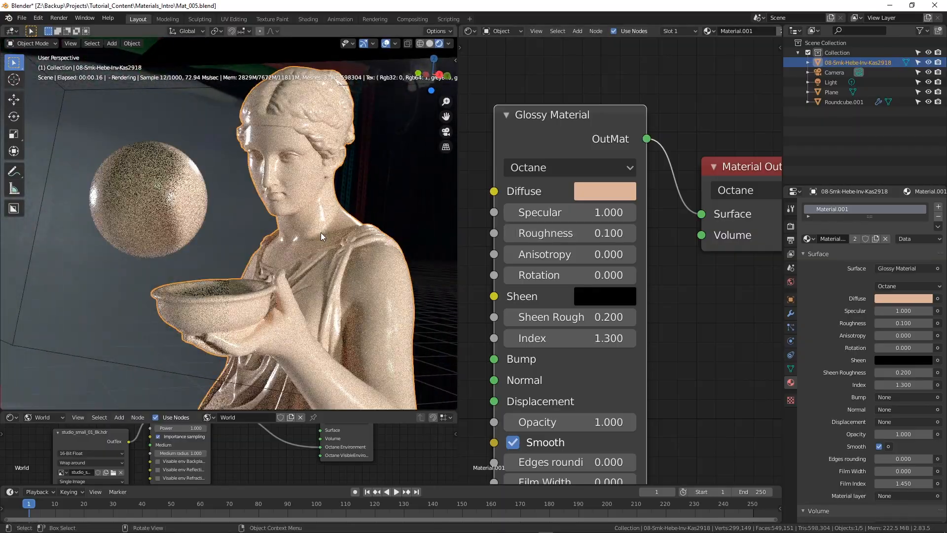
pyautogui.scroll(5, 314, 189)
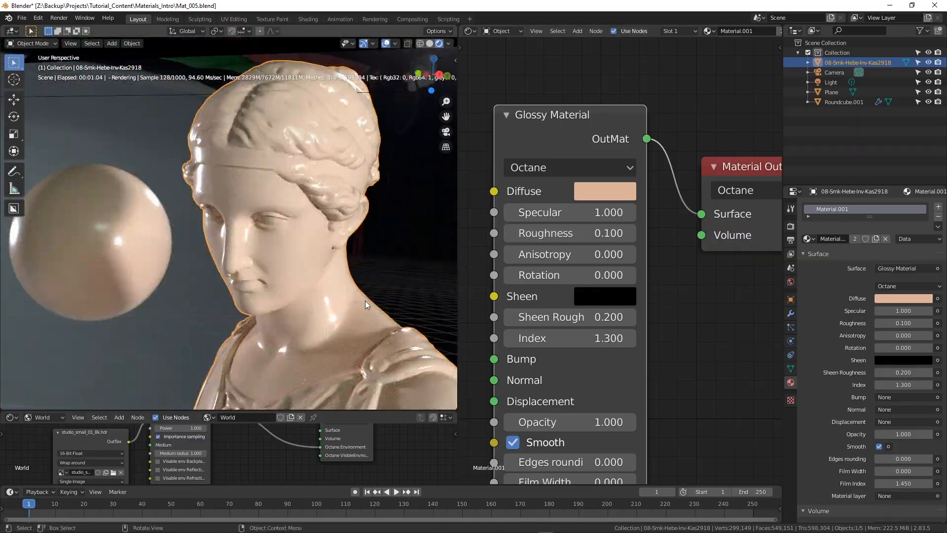
pyautogui.moveTo(266, 258); pyautogui.dragTo(373, 272, button='middle')
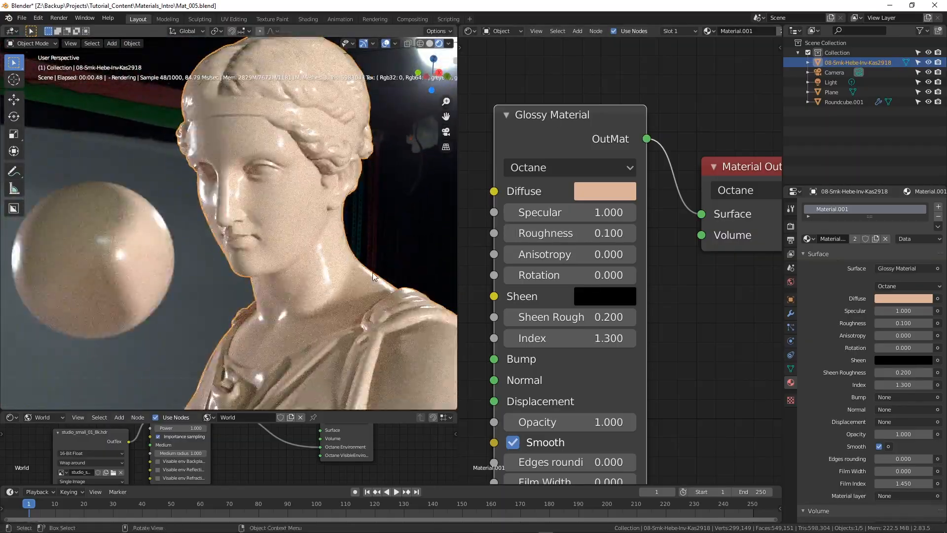
pyautogui.hotkey('ctrl', 's')
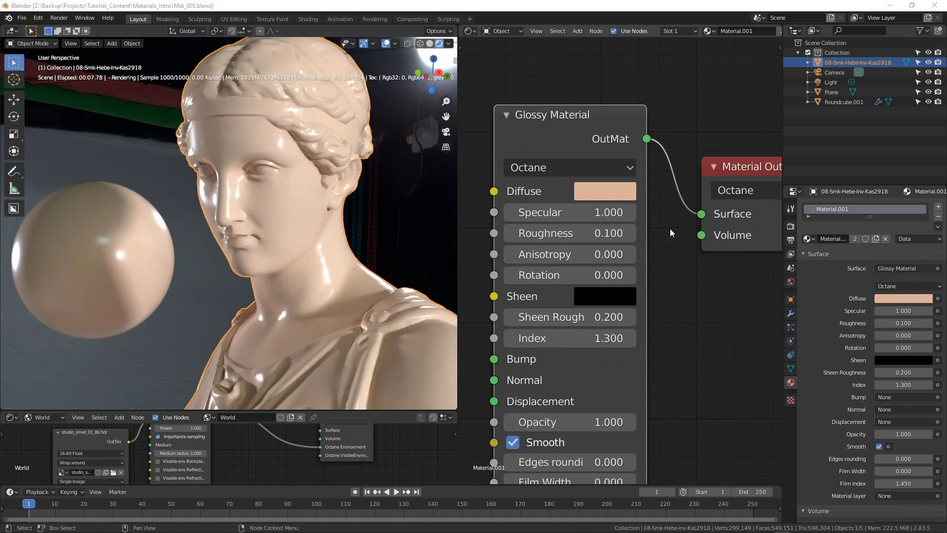
# Switch the Glossy Material's BRDF model to GGX and shift the node up to reveal its lower inputs
pyautogui.click(631, 167)
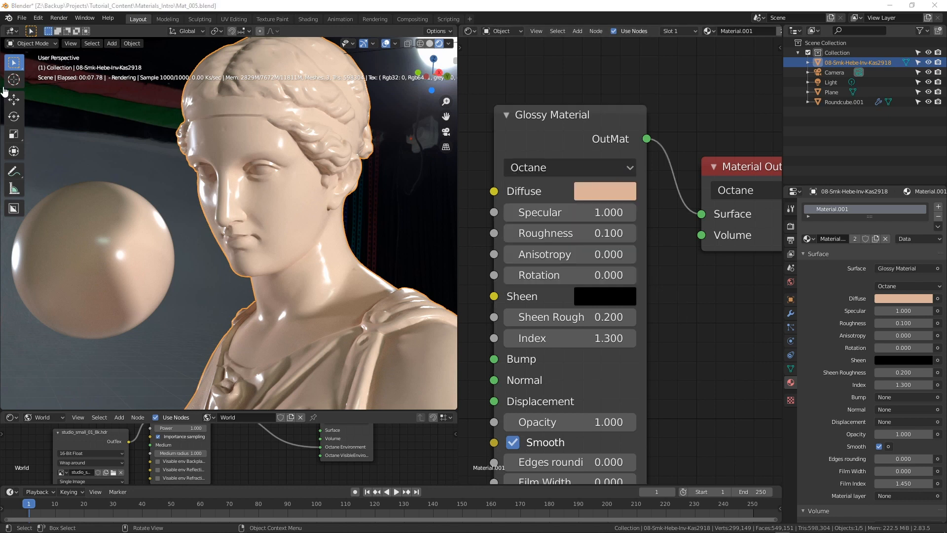
pyautogui.click(629, 167)
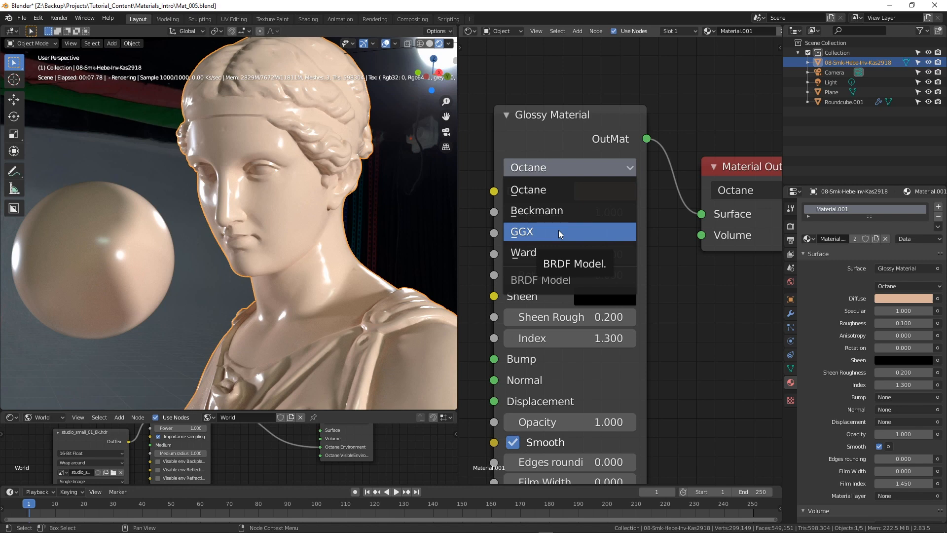
pyautogui.click(547, 230)
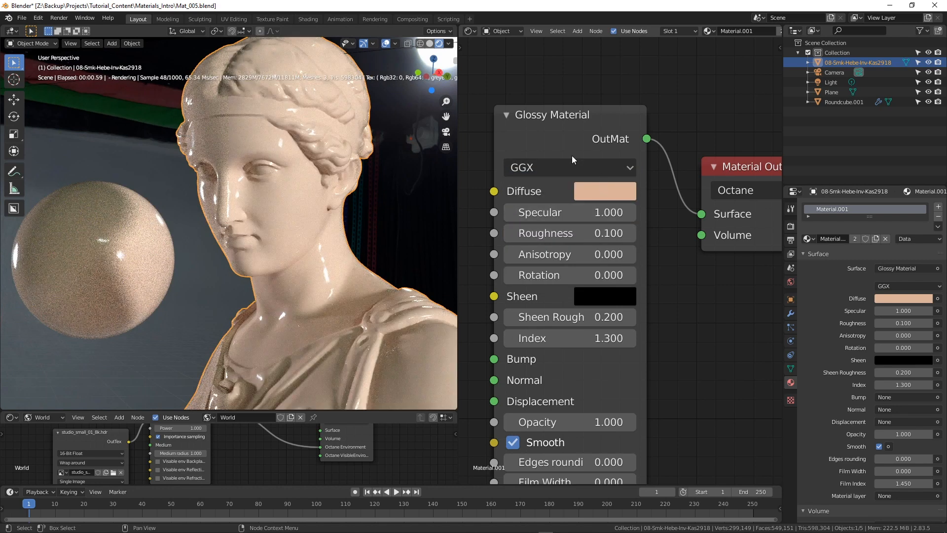
pyautogui.moveTo(584, 120); pyautogui.dragTo(598, 76)
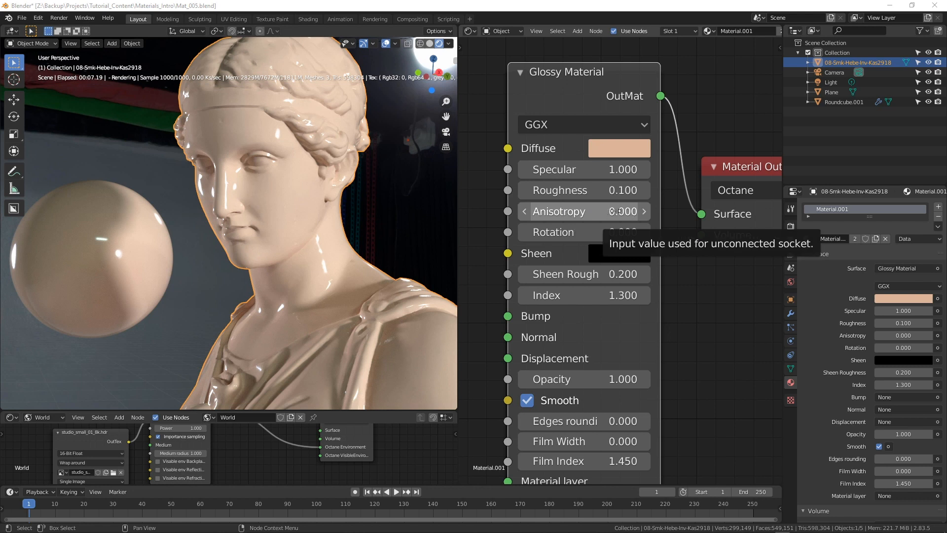
# Set the Glossy Material's Anisotropy to 0.2 and its Roughness to 0.37
pyautogui.moveTo(622, 211); pyautogui.dragTo(667, 212)
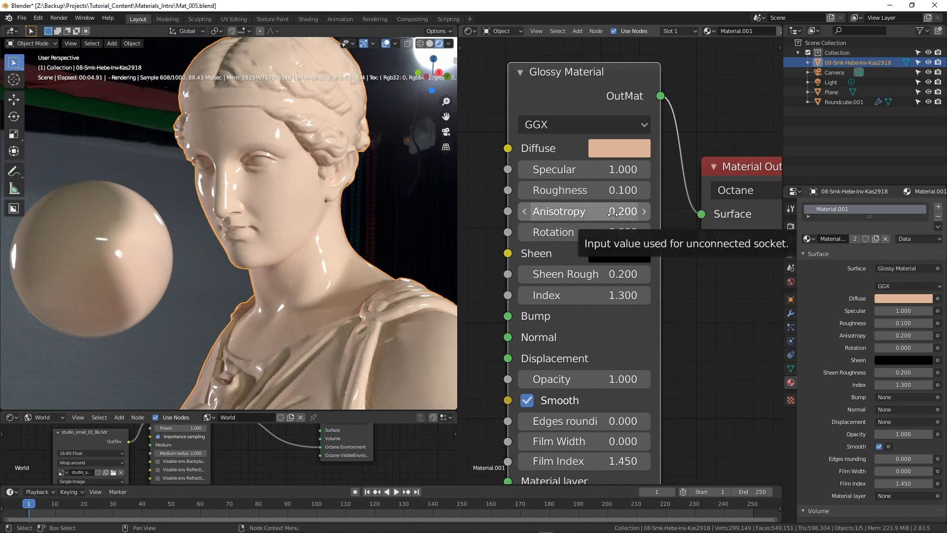
pyautogui.moveTo(600, 191); pyautogui.dragTo(625, 191)
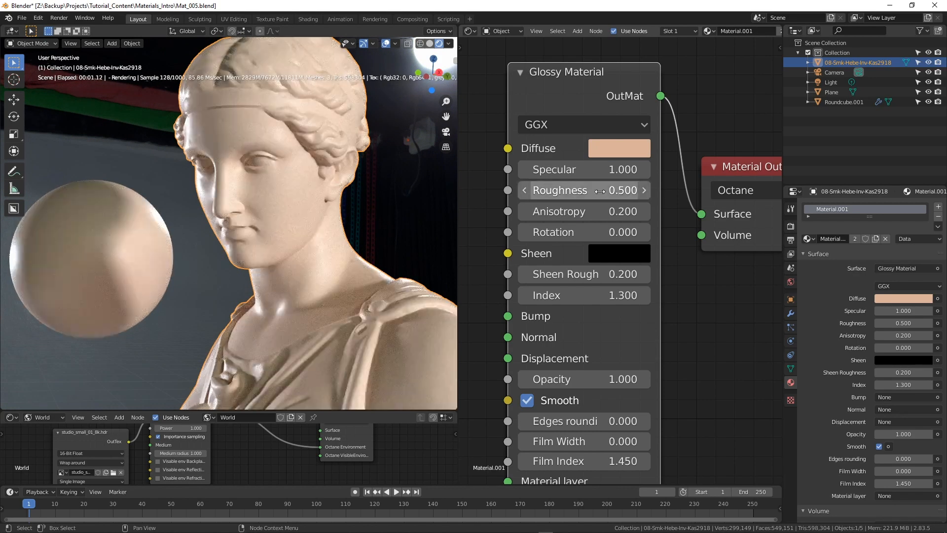
pyautogui.keyDown('shift'); pyautogui.moveTo(600, 192); pyautogui.dragTo(571, 192); pyautogui.keyUp('shift')
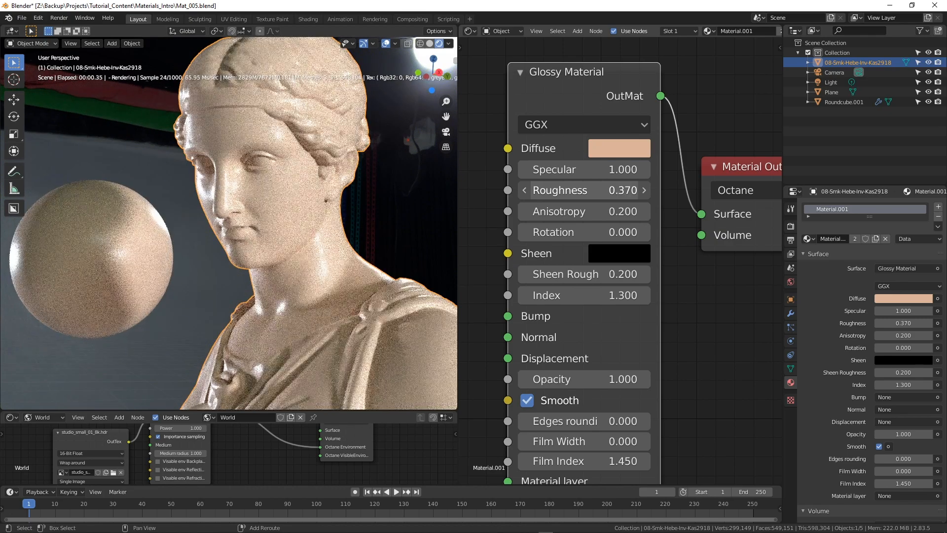
# Compare Anisotropy values of 0, 1 and -1 on the Glossy Material
pyautogui.click(599, 212)
pyautogui.write('0')
pyautogui.press('Return')
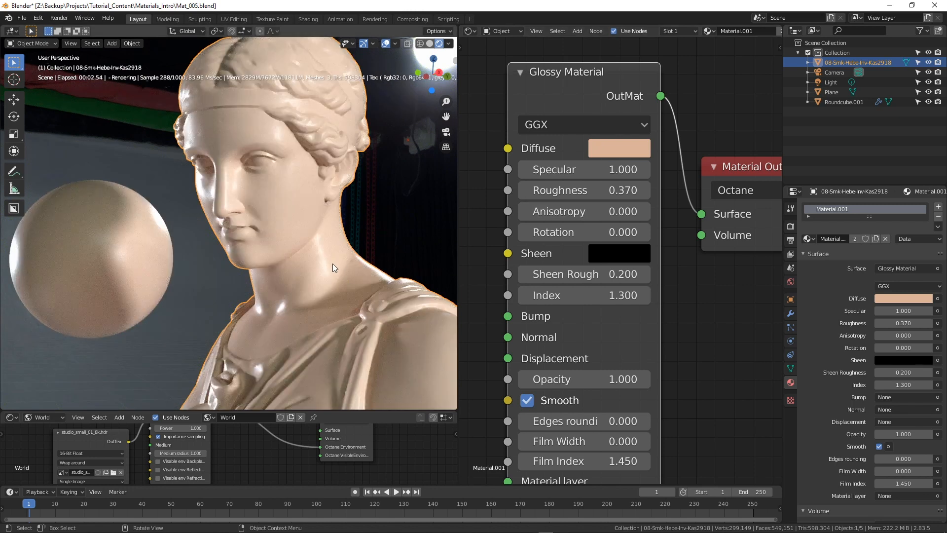
pyautogui.click(606, 211)
pyautogui.write('1')
pyautogui.press('Return')
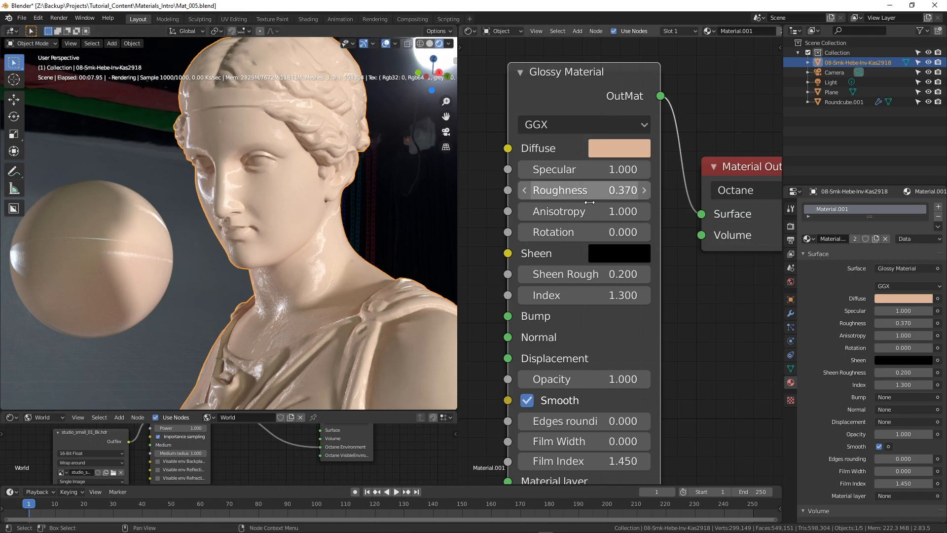
pyautogui.moveTo(582, 211); pyautogui.dragTo(518, 211)
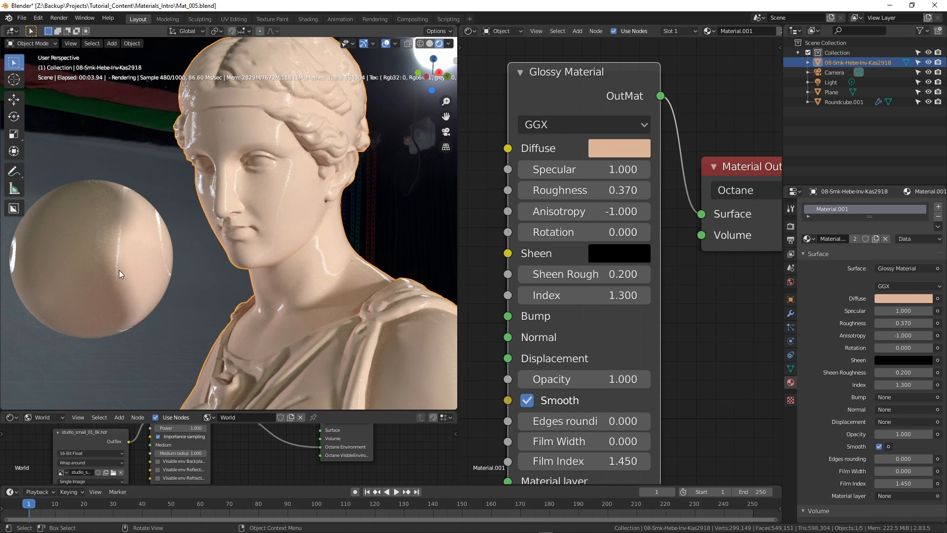
# Set the Glossy Material's Anisotropy to 0.62 and its Rotation to 0.27
pyautogui.moveTo(577, 211); pyautogui.dragTo(641, 211)
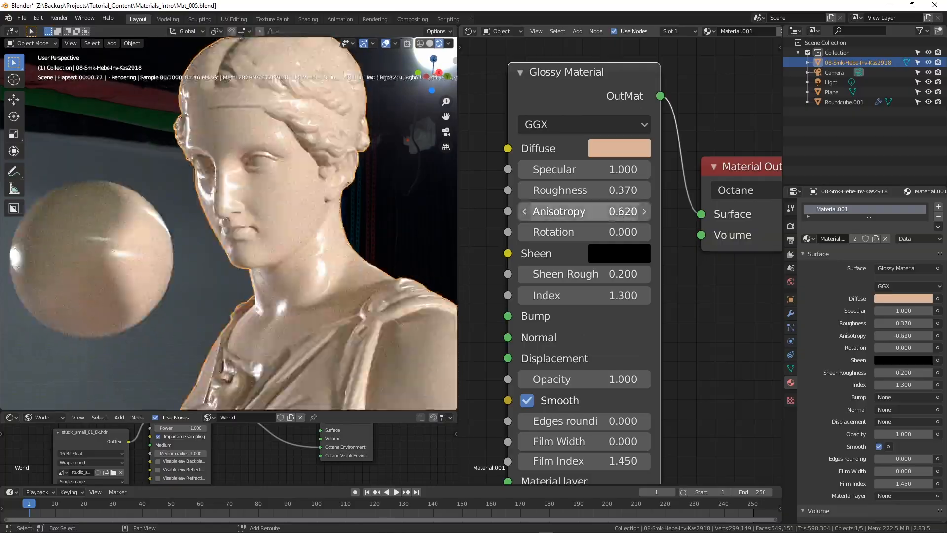
pyautogui.moveTo(579, 233); pyautogui.dragTo(590, 233)
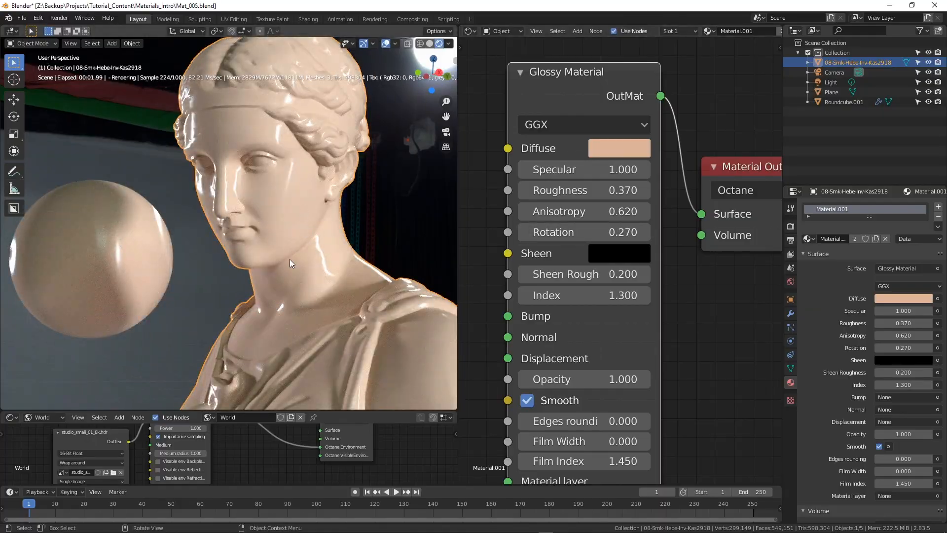
# Hide the statue and centre the view on the sphere to examine its anisotropic highlights
pyautogui.press('h')
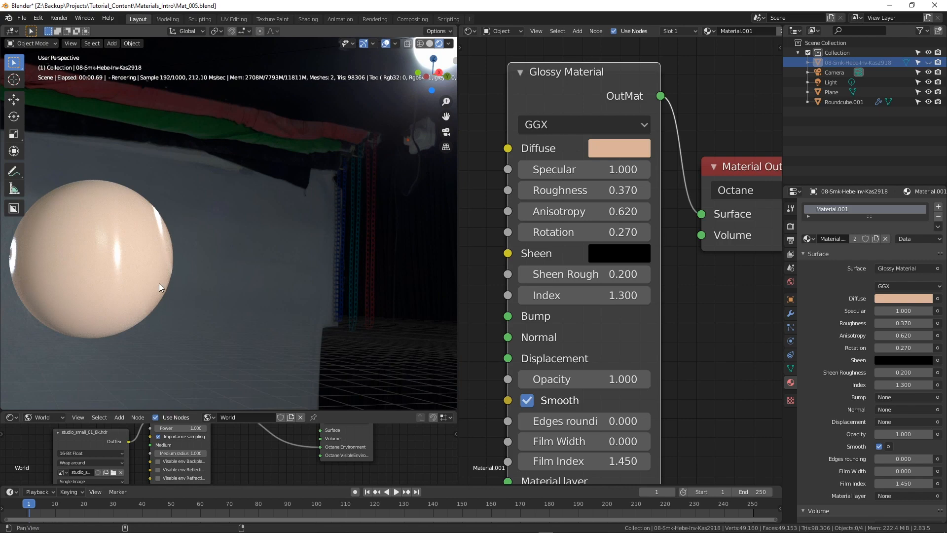
pyautogui.keyDown('shift'); pyautogui.moveTo(230, 273); pyautogui.dragTo(330, 266, button='middle'); pyautogui.keyUp('shift')
pyautogui.moveTo(229, 230); pyautogui.dragTo(211, 229, button='middle')
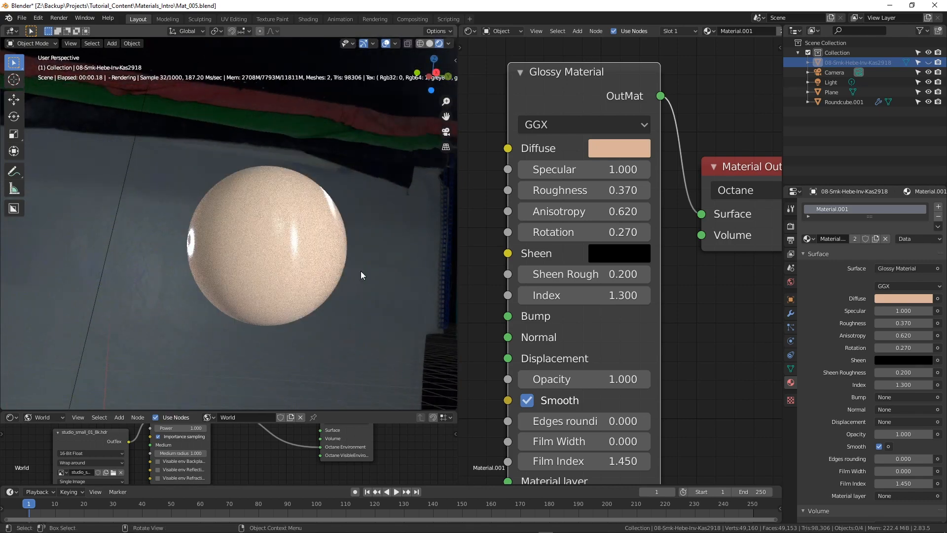
# Set the Glossy Material's Rotation to 0.3, try Anisotropy at 1, and reset Anisotropy to 0
pyautogui.moveTo(610, 237); pyautogui.dragTo(651, 212)
pyautogui.moveTo(652, 211); pyautogui.dragTo(613, 211)
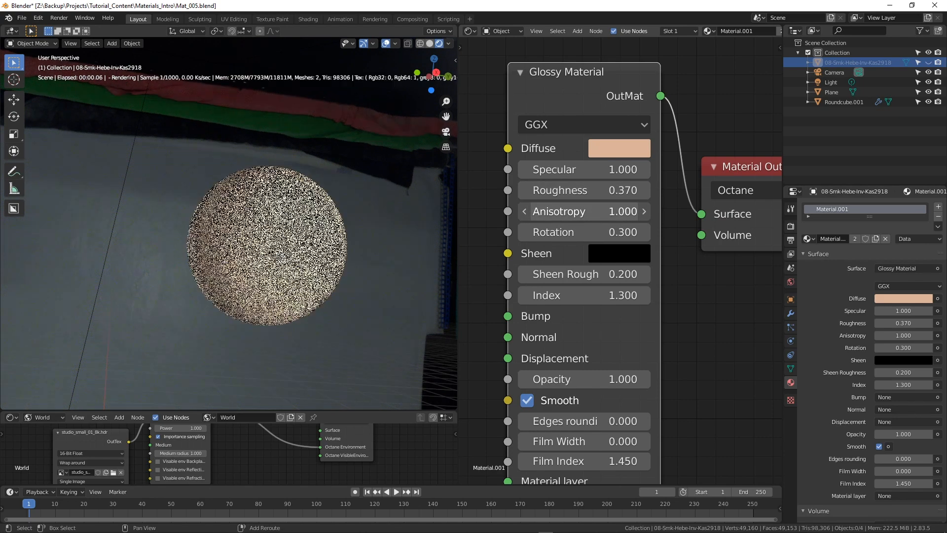
pyautogui.click(612, 211)
pyautogui.write('0')
pyautogui.press('Return')
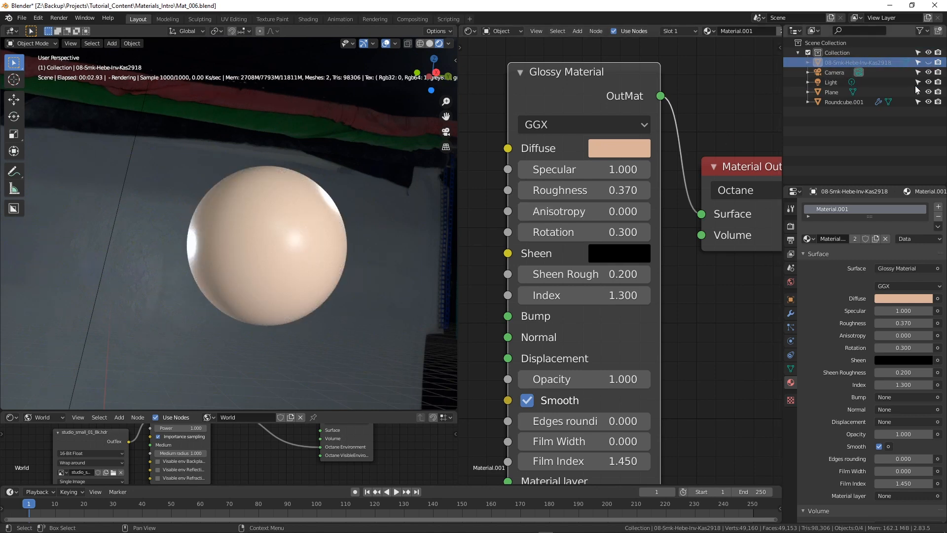
# Unhide the statue and give the Glossy Material a blue Sheen colour with a Sheen Roughness of 0.36
pyautogui.click(929, 62)
pyautogui.moveTo(335, 224)
pyautogui.mouseDown(button='middle')
pyautogui.moveTo(360, 223)
pyautogui.moveTo(304, 228)
pyautogui.moveTo(327, 209)
pyautogui.moveTo(331, 218)
pyautogui.mouseUp(button='middle')
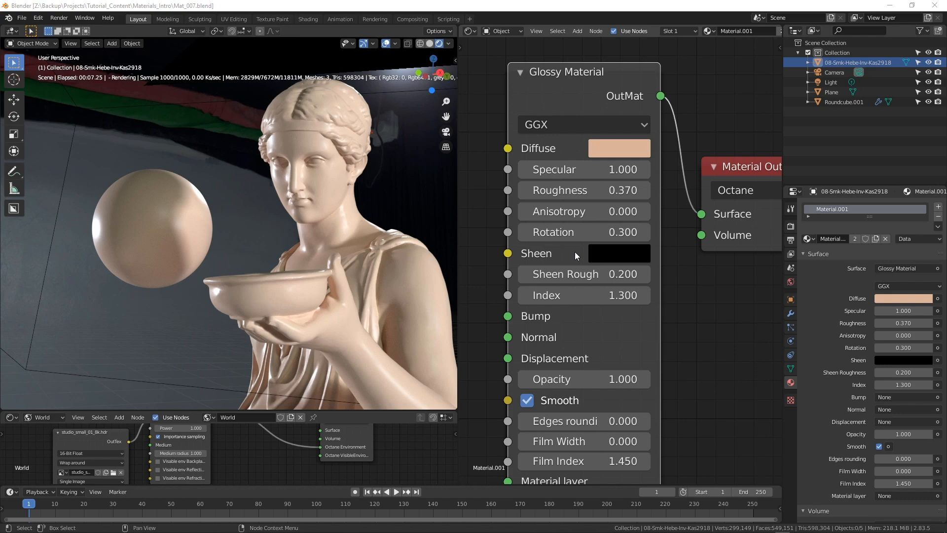
pyautogui.click(608, 254)
pyautogui.moveTo(748, 346); pyautogui.dragTo(752, 312)
pyautogui.moveTo(695, 312); pyautogui.dragTo(690, 304)
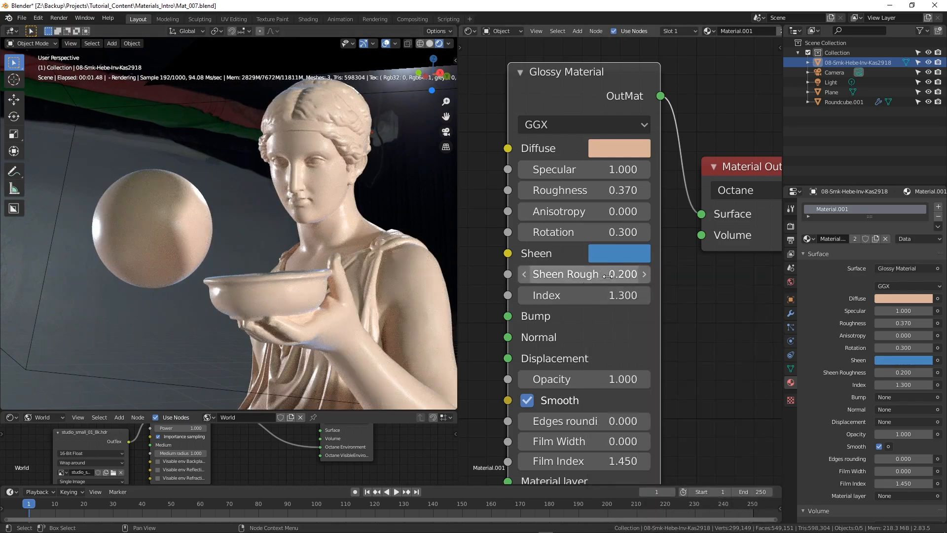
pyautogui.moveTo(592, 274); pyautogui.dragTo(632, 275)
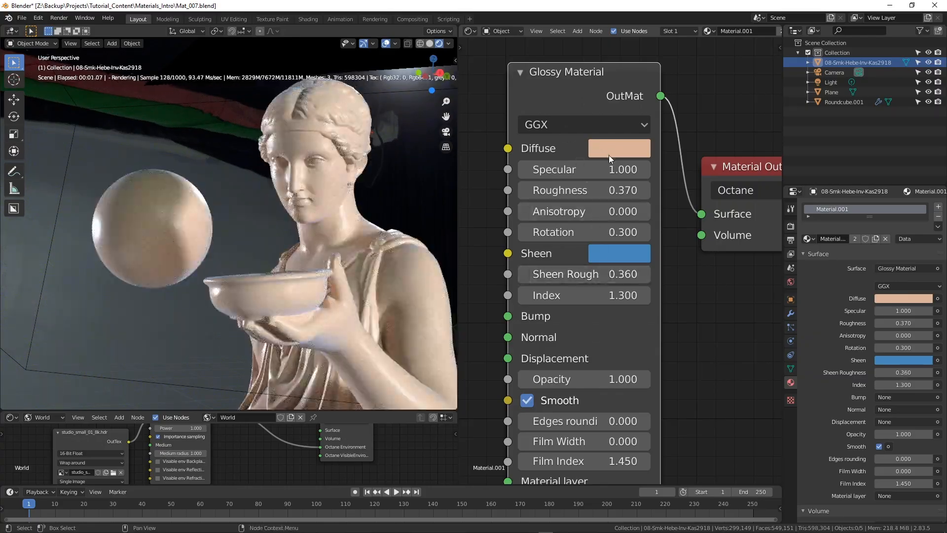
# Set the Glossy Material's Diffuse colour to black and its Specular to 0 to isolate the sheen
pyautogui.click(609, 149)
pyautogui.moveTo(753, 217); pyautogui.dragTo(753, 308)
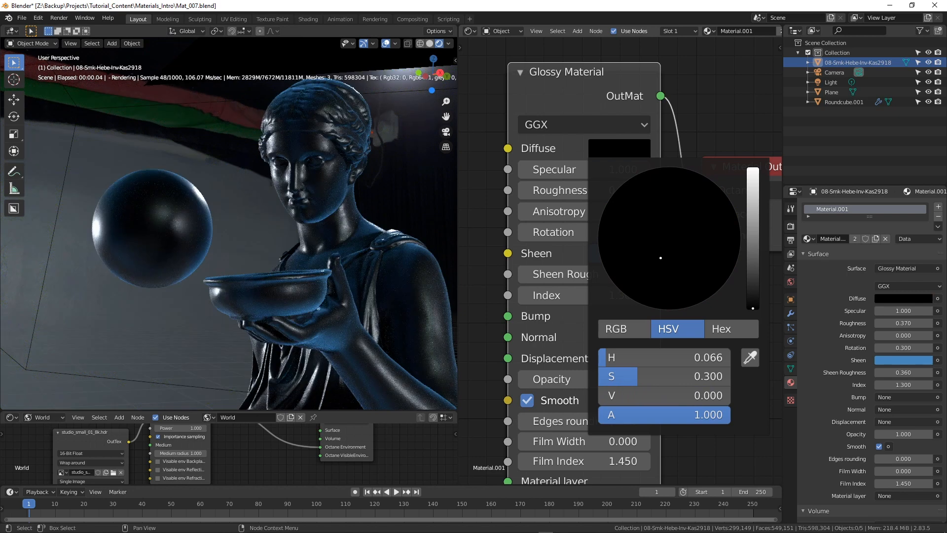
pyautogui.moveTo(623, 170); pyautogui.dragTo(543, 170)
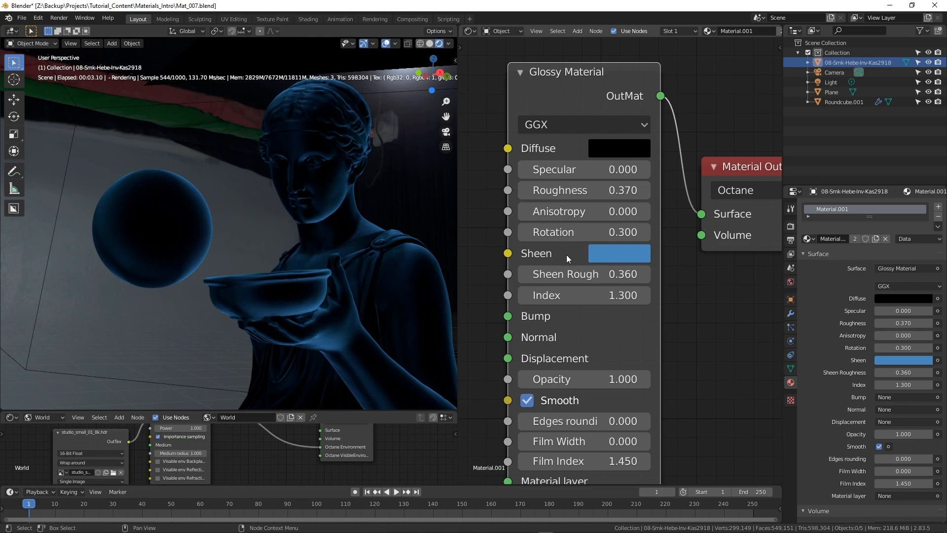
# Change the Glossy Material's Sheen colour to purple and its Sheen Roughness to 0.64
pyautogui.click(620, 256)
pyautogui.moveTo(667, 306); pyautogui.dragTo(676, 326)
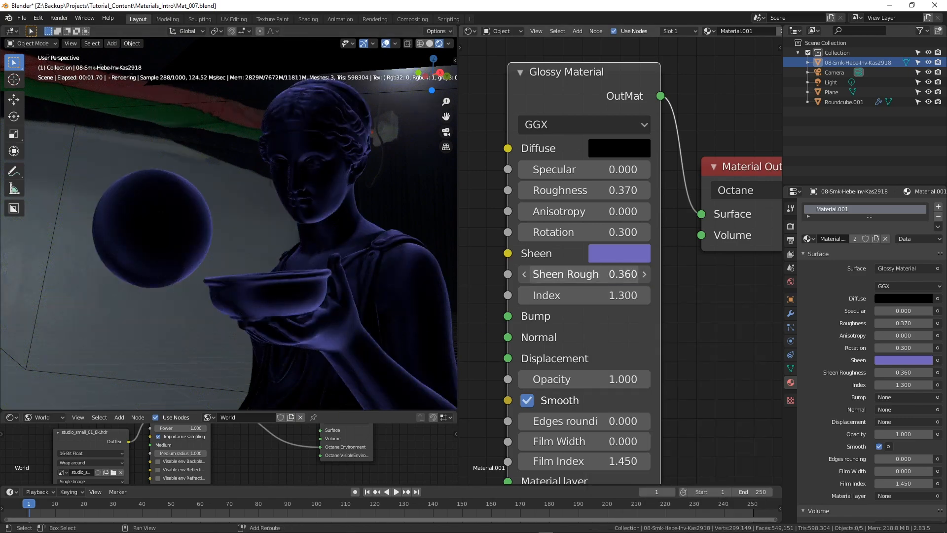
pyautogui.moveTo(585, 274); pyautogui.dragTo(622, 274)
# Set the Glossy Material's Sheen colour to black and its Specular to 1
pyautogui.click(612, 253)
pyautogui.moveTo(753, 310); pyautogui.dragTo(753, 414)
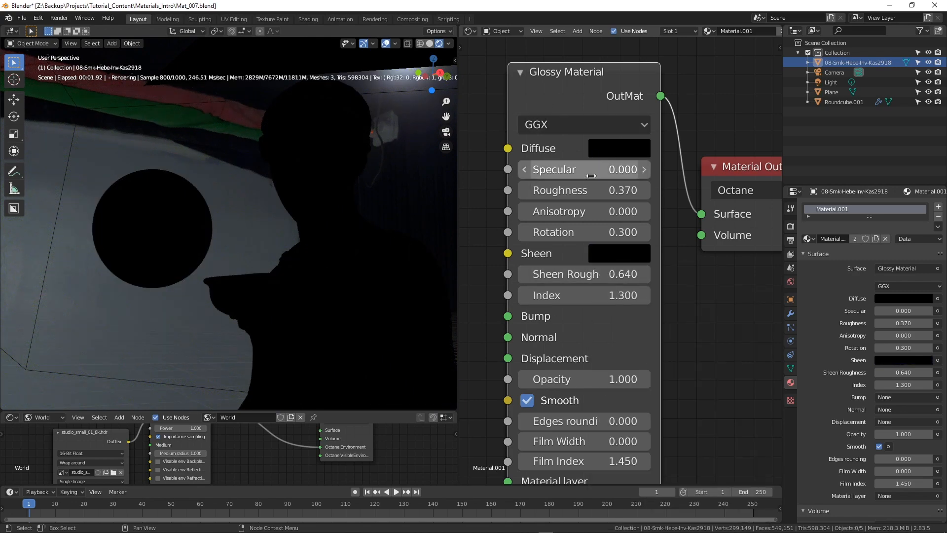
pyautogui.click(566, 169)
pyautogui.write('1')
pyautogui.press('Return')
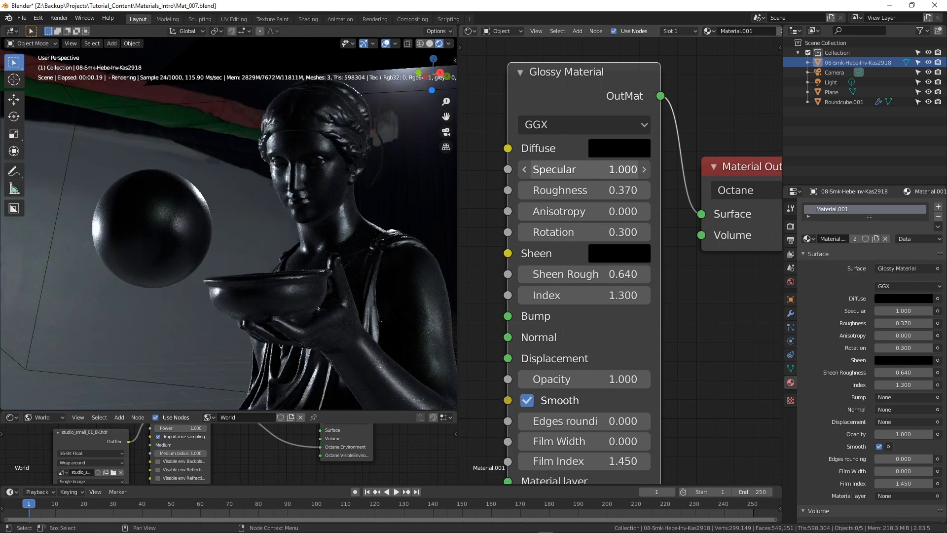
# Set the Glossy Material's Roughness to 0.2 and its Index to 8 for a metallic look
pyautogui.click(584, 190)
pyautogui.write('0.2')
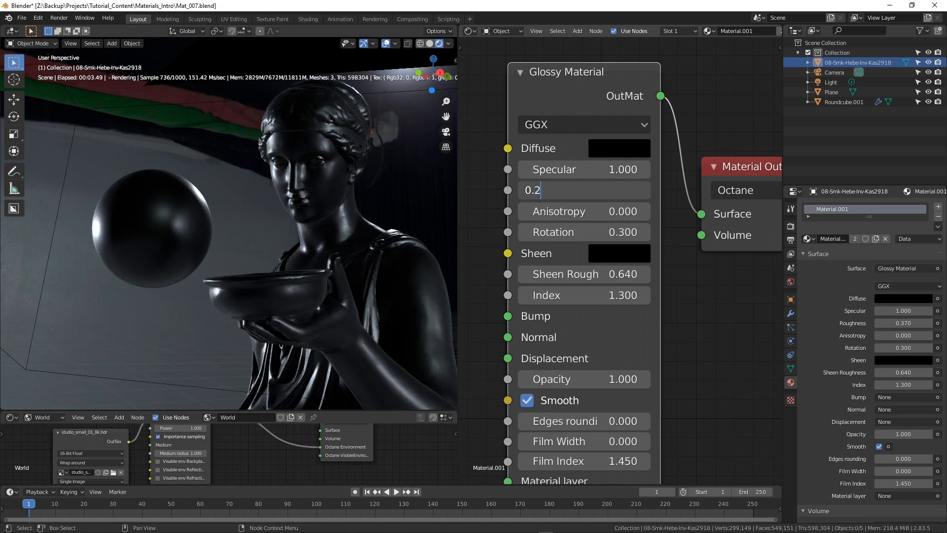
pyautogui.press('Return')
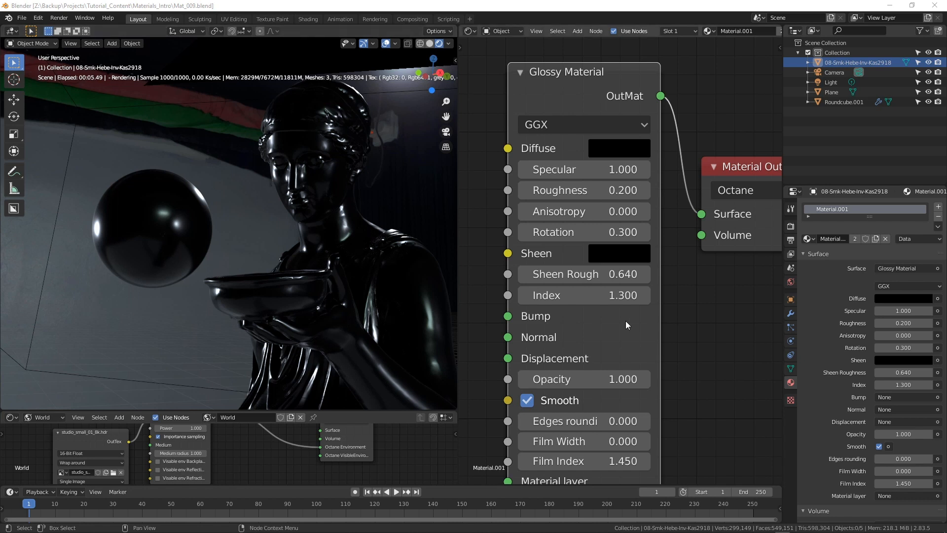
pyautogui.click(600, 295)
pyautogui.write('8')
pyautogui.press('Return')
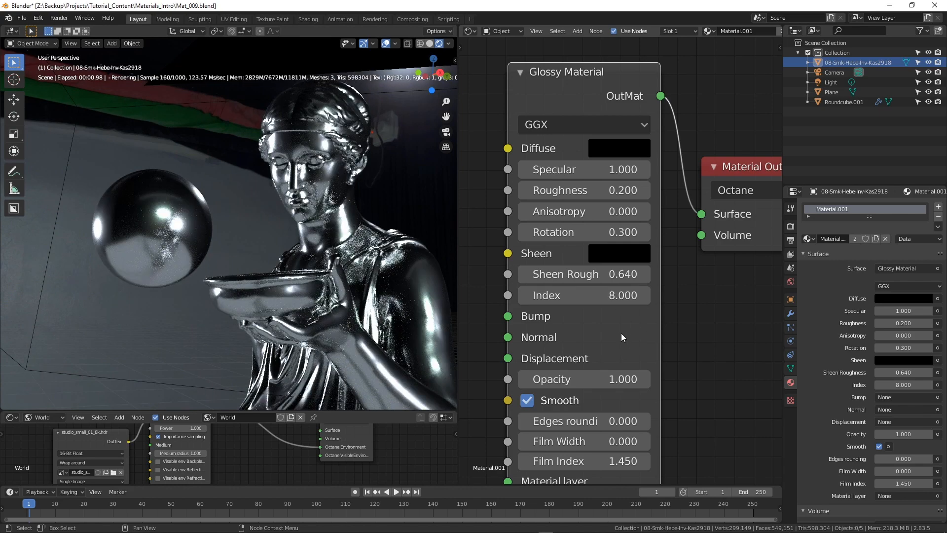
# Change the Glossy Material's Diffuse colour to reddish brown with hue 0.017, saturation 0.458 and value 0.539
pyautogui.click(611, 148)
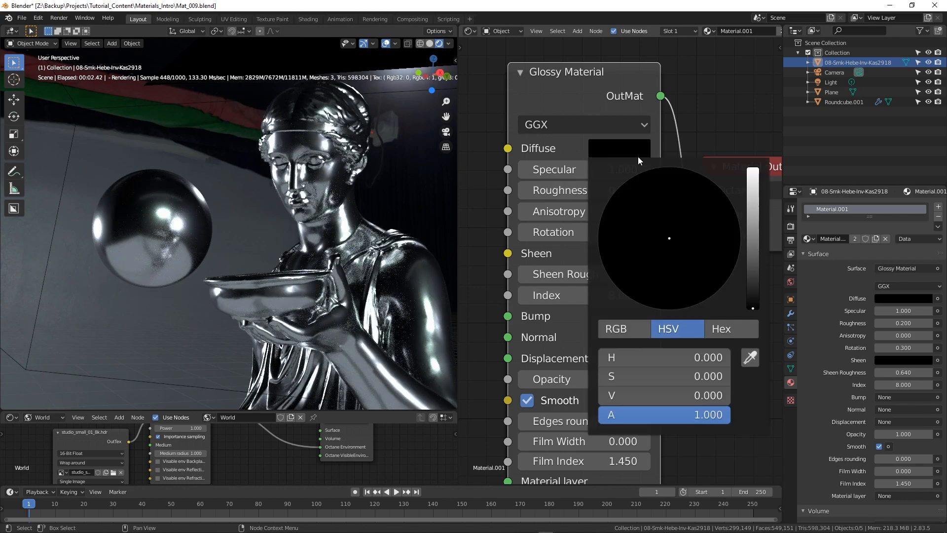
pyautogui.moveTo(746, 262); pyautogui.dragTo(752, 233)
pyautogui.moveTo(667, 280); pyautogui.dragTo(648, 275)
pyautogui.click(649, 265)
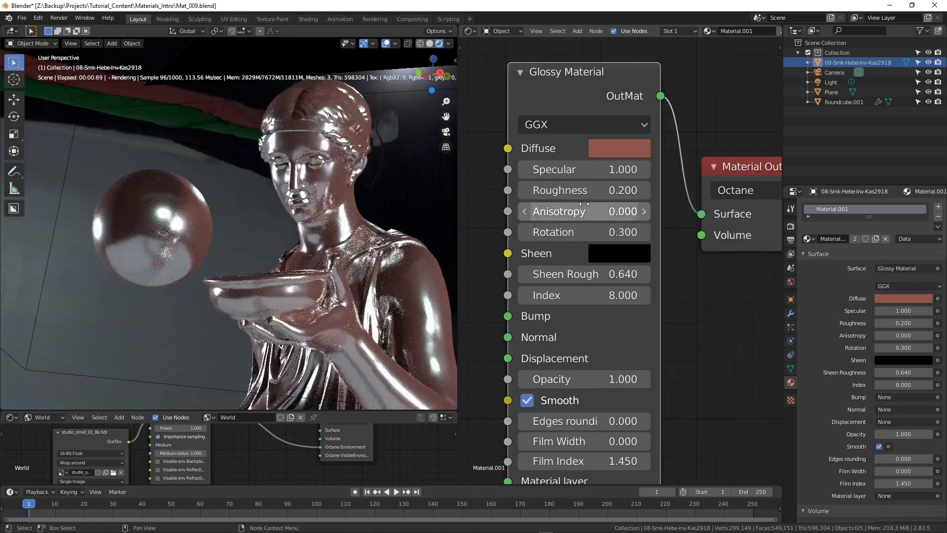
# Raise the Glossy Material's Roughness to 0.3 and save the scene as an incremental version
pyautogui.moveTo(576, 192)
pyautogui.mouseDown()
pyautogui.moveTo(654, 192)
pyautogui.moveTo(556, 193)
pyautogui.moveTo(585, 193)
pyautogui.mouseUp()
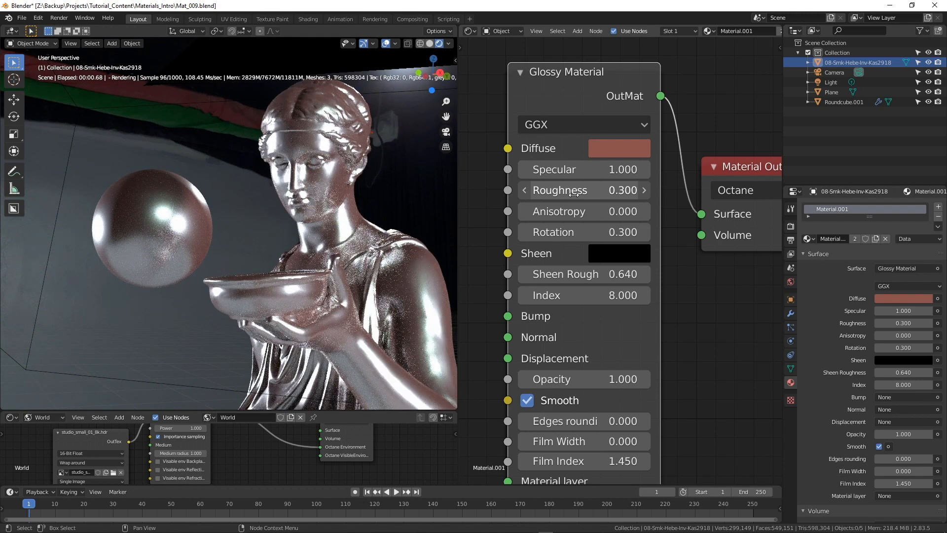
pyautogui.hotkey('ctrl', 'alt', 's')
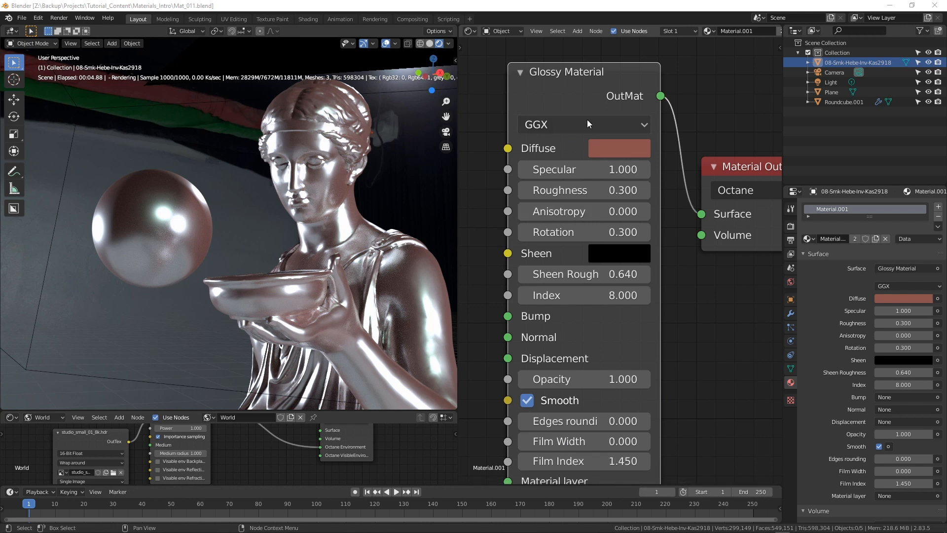
# Set the Glossy Material's Diffuse colour to black and its Index to 1.45
pyautogui.click(610, 149)
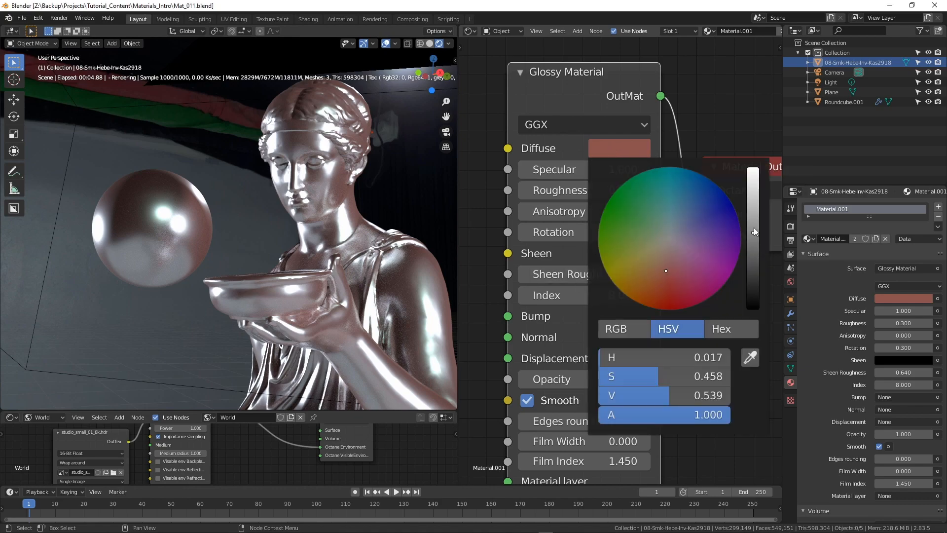
pyautogui.moveTo(754, 227); pyautogui.dragTo(754, 311)
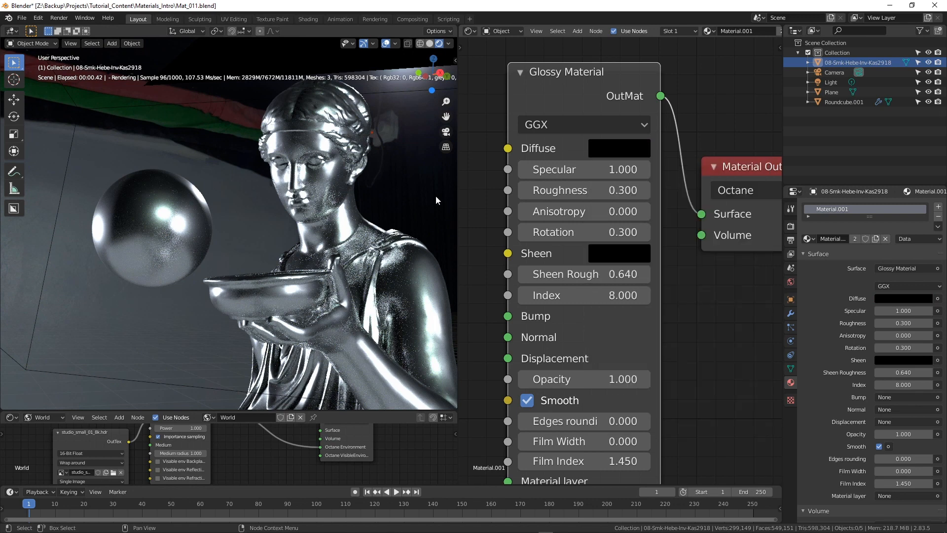
pyautogui.click(568, 291)
pyautogui.write('1.')
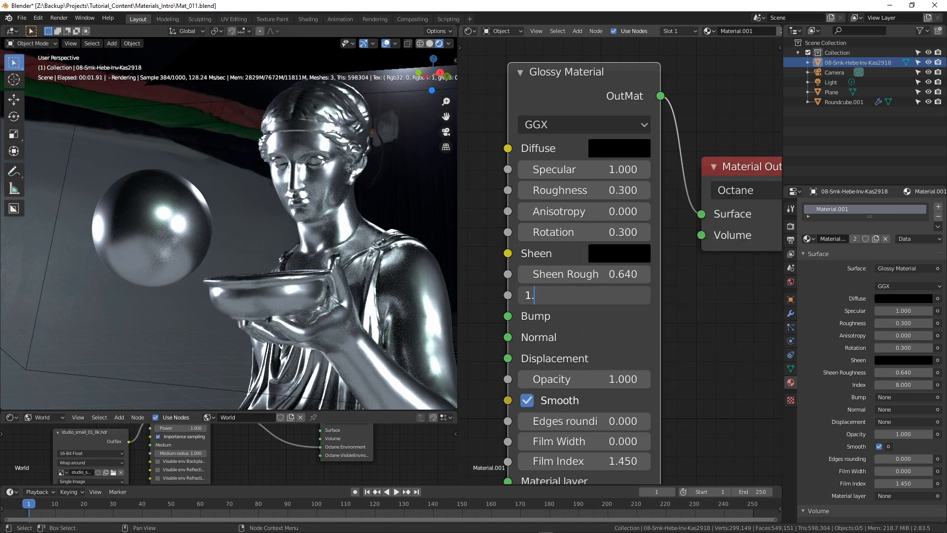
pyautogui.write('4')
pyautogui.press('Return')
pyautogui.click(603, 295)
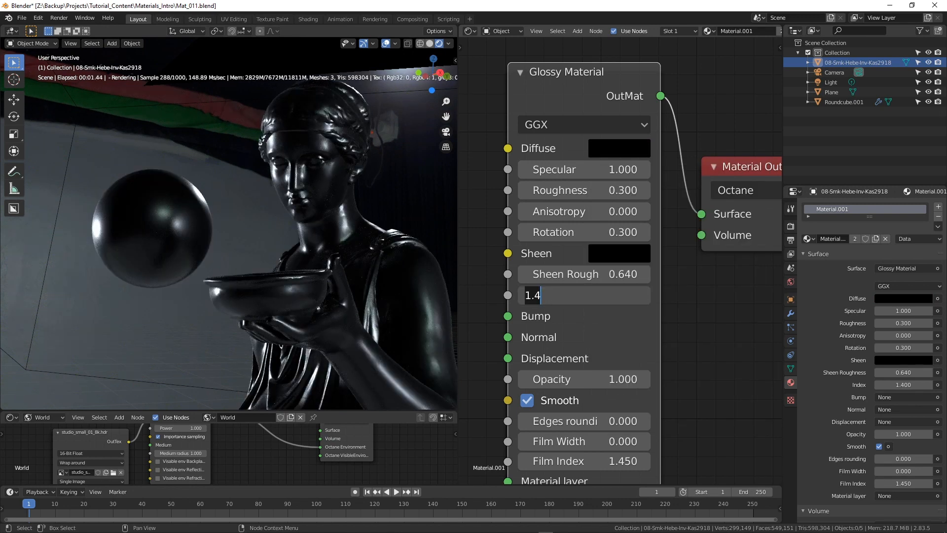
pyautogui.write('1.45')
pyautogui.press('Return')
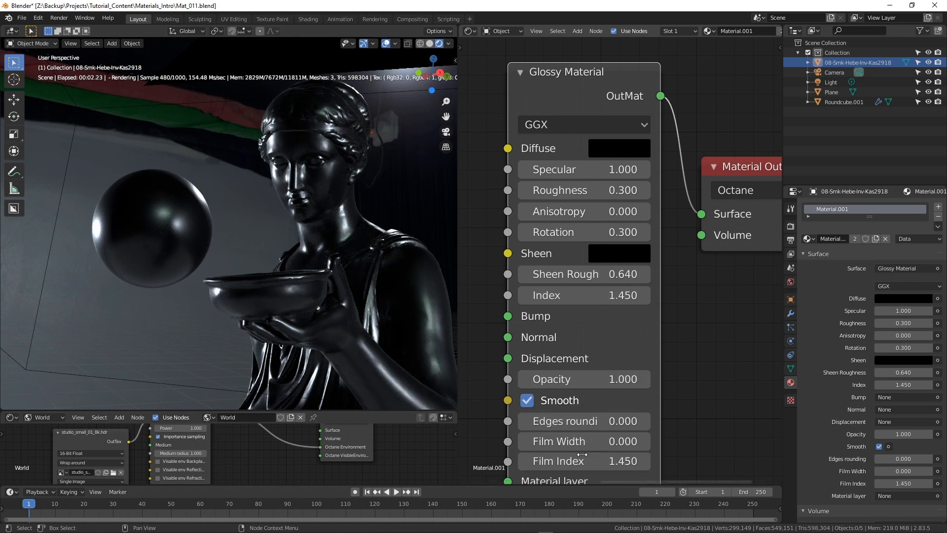
# Give the Glossy Material a thin film with Film Width 0.33 and Film Index 1.22, and set Roughness to 0.6
pyautogui.moveTo(589, 440); pyautogui.dragTo(620, 440)
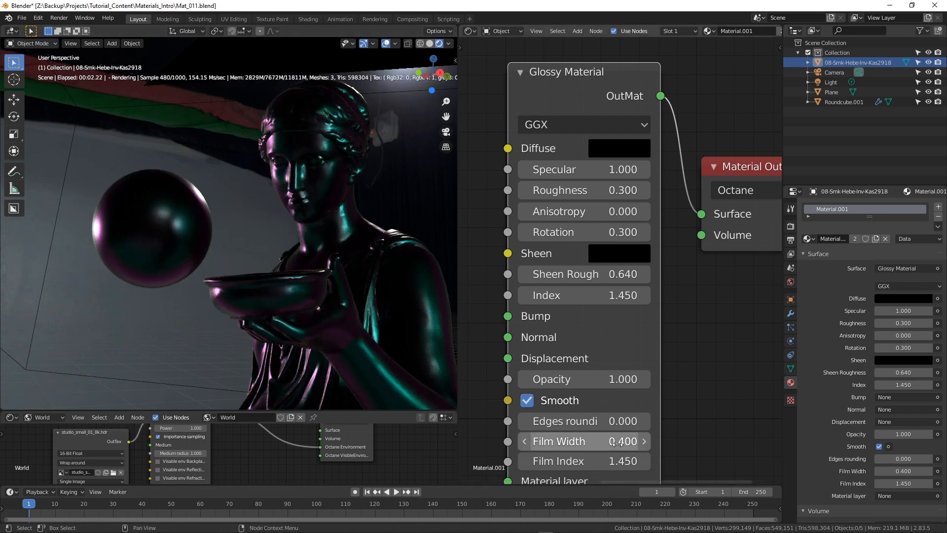
pyautogui.moveTo(605, 440); pyautogui.dragTo(594, 440)
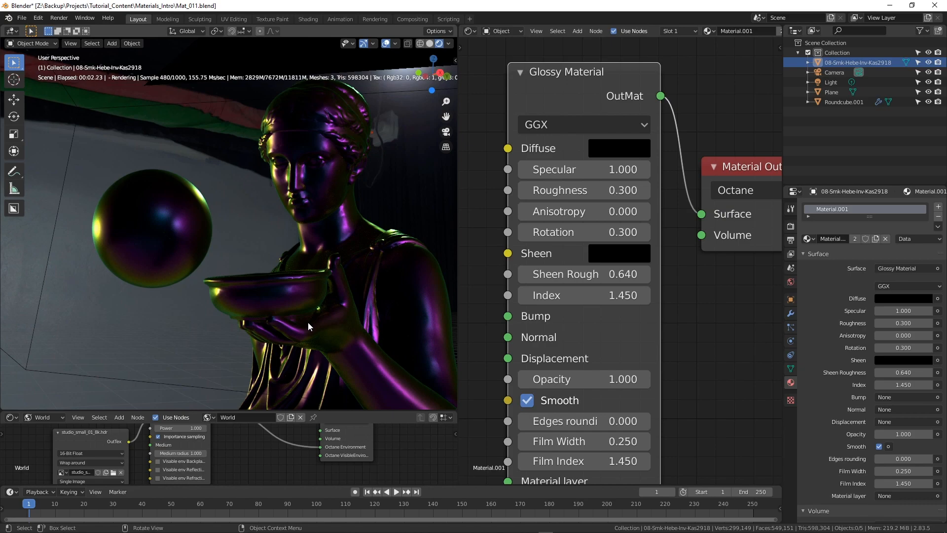
pyautogui.moveTo(592, 190); pyautogui.dragTo(616, 190)
pyautogui.moveTo(598, 443); pyautogui.dragTo(589, 460)
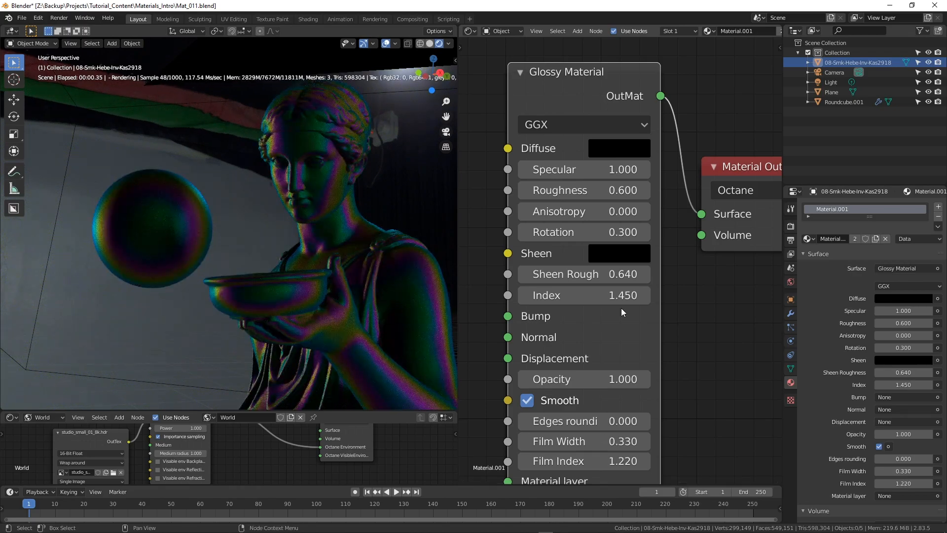
# Set the Glossy Material's Diffuse colour to dark grey, then try Specular at 0 and undo that change
pyautogui.click(610, 155)
pyautogui.moveTo(746, 260)
pyautogui.mouseDown()
pyautogui.moveTo(747, 247)
pyautogui.moveTo(747, 260)
pyautogui.mouseUp()
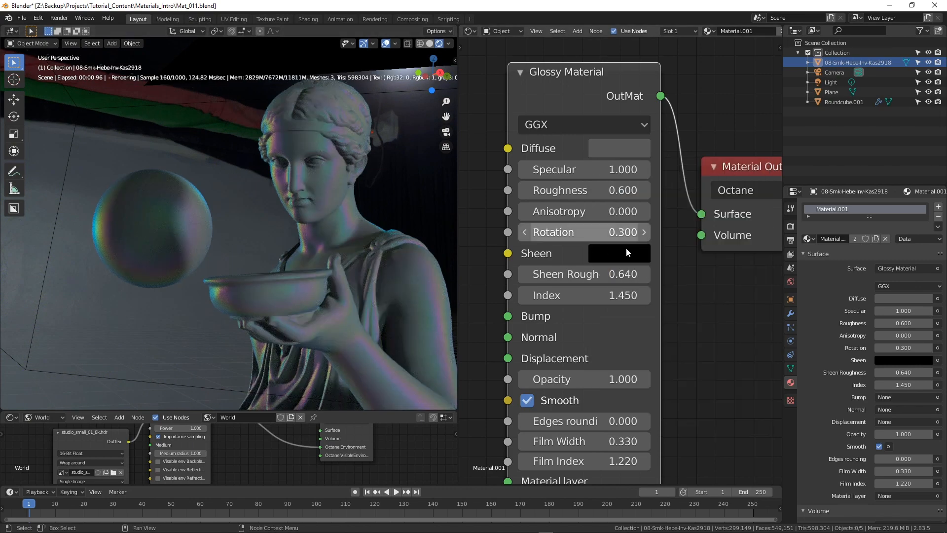
pyautogui.press('BackSpace')
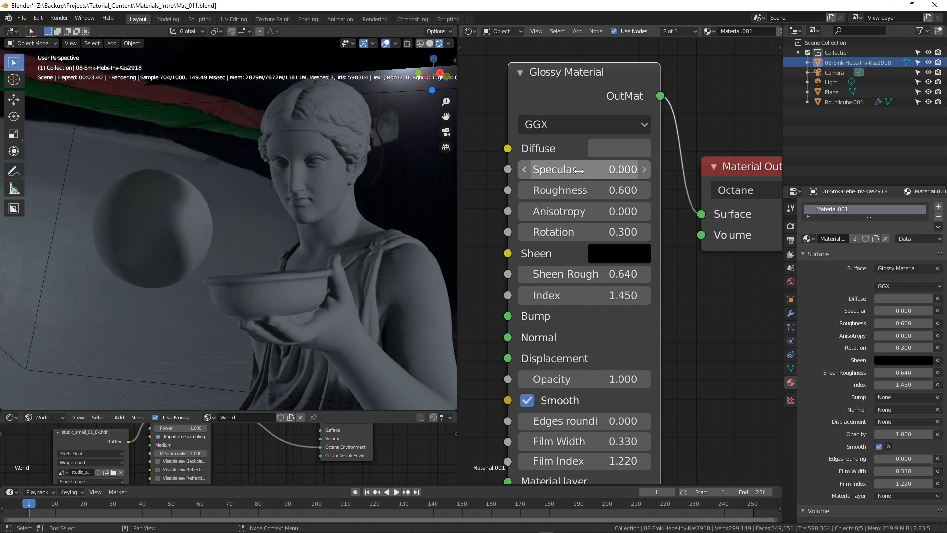
pyautogui.hotkey('ctrl', 'z')
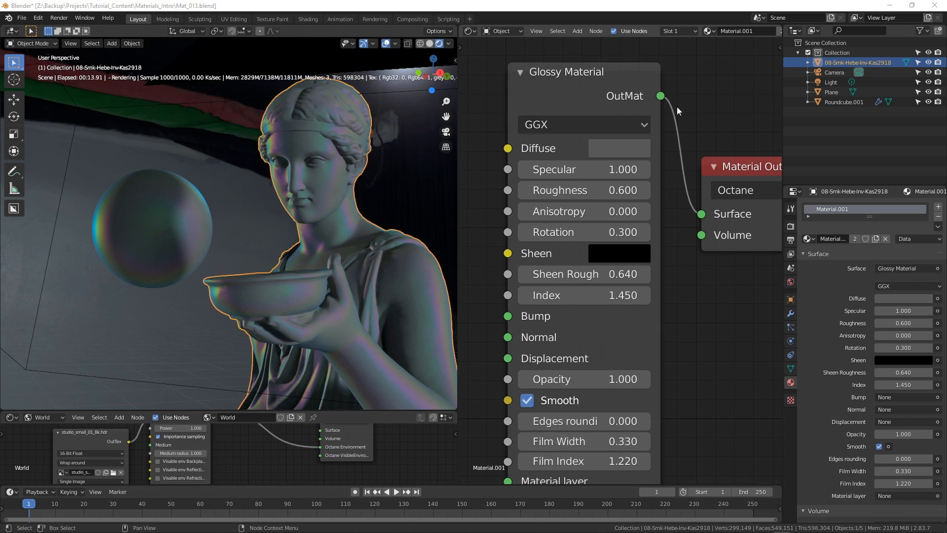
# Replace the Glossy Material node with a Specular Material and connect its OutMat to the Material Output's Surface
pyautogui.click(599, 74)
pyautogui.press('x')
pyautogui.hotkey('shift', 'a')
pyautogui.click(599, 74)
pyautogui.write('Spec')
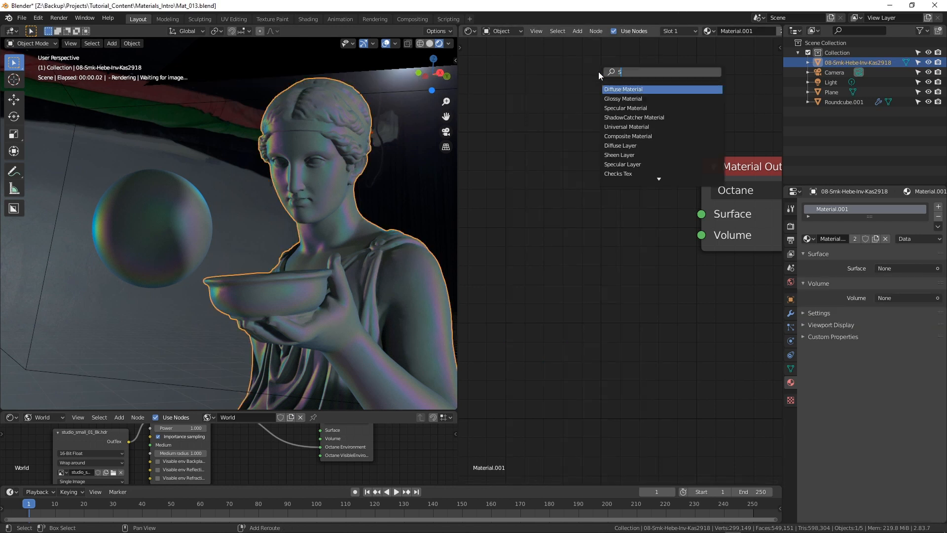
pyautogui.click(636, 90)
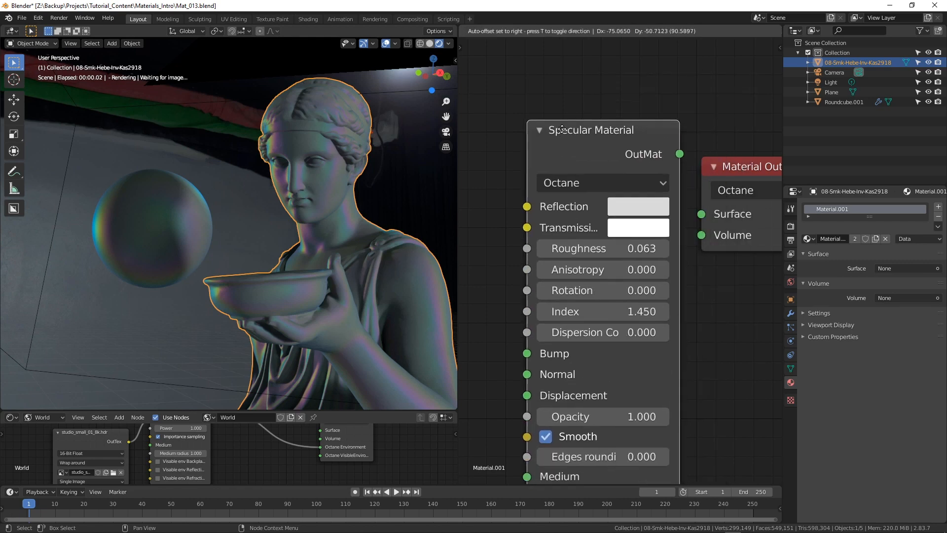
pyautogui.click(560, 132)
pyautogui.moveTo(655, 133); pyautogui.dragTo(701, 213)
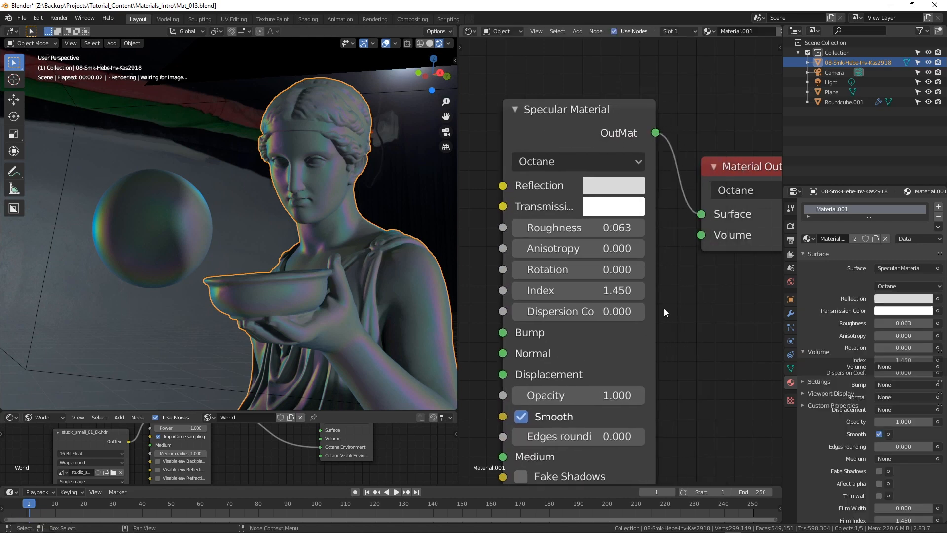
pyautogui.scroll(-1, 710, 318)
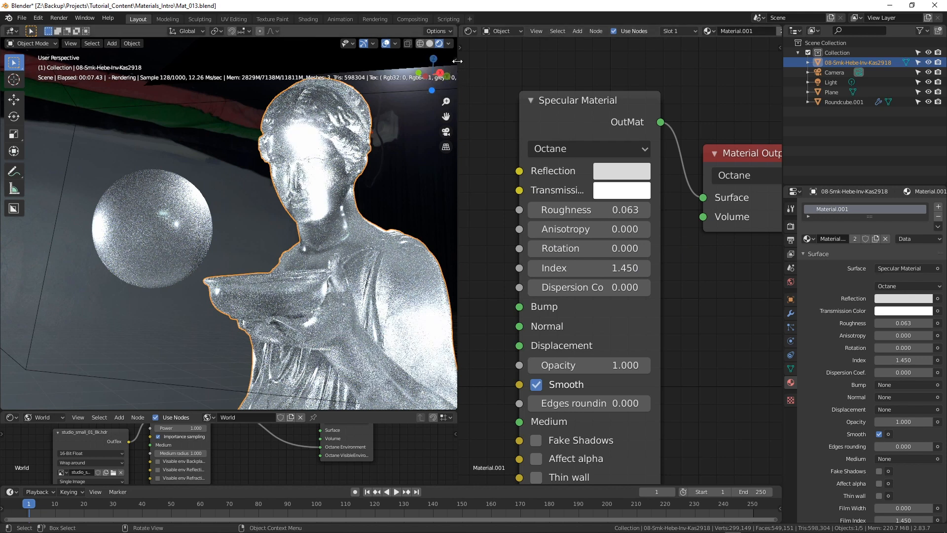
# Enable denoising with volumes in the Octane camera imager preview, turn off denoising on completion, and set minimum denoiser samples and maximum interval to 5
pyautogui.press('n')
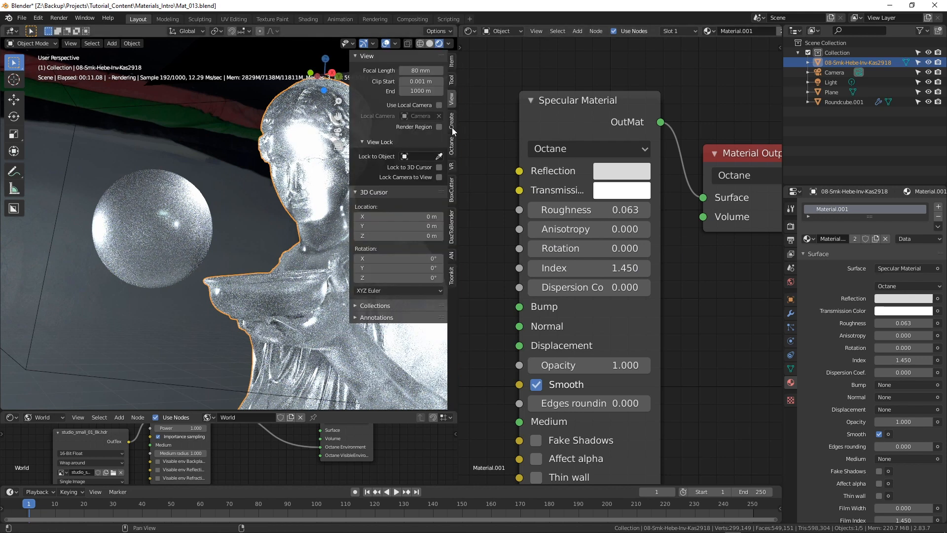
pyautogui.click(452, 145)
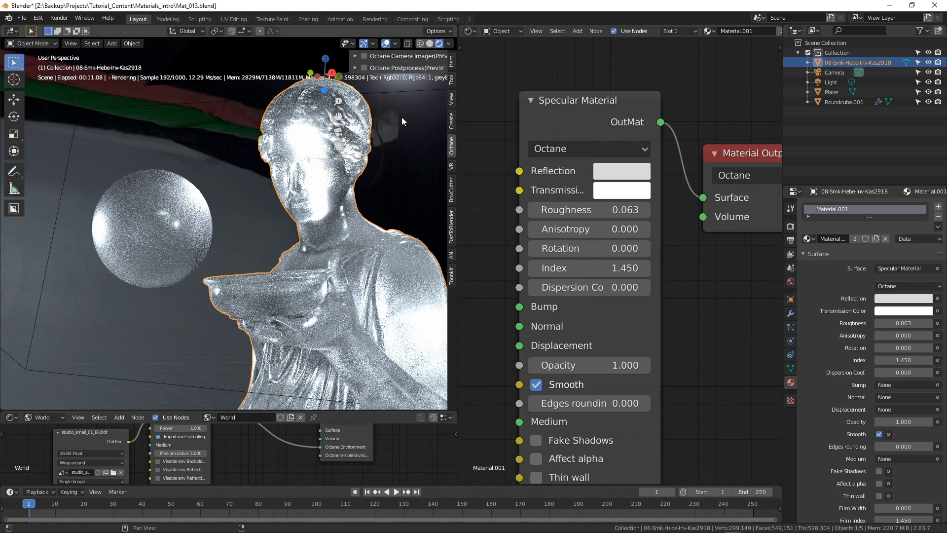
pyautogui.click(357, 66)
pyautogui.click(352, 57)
pyautogui.scroll(-2, 402, 205)
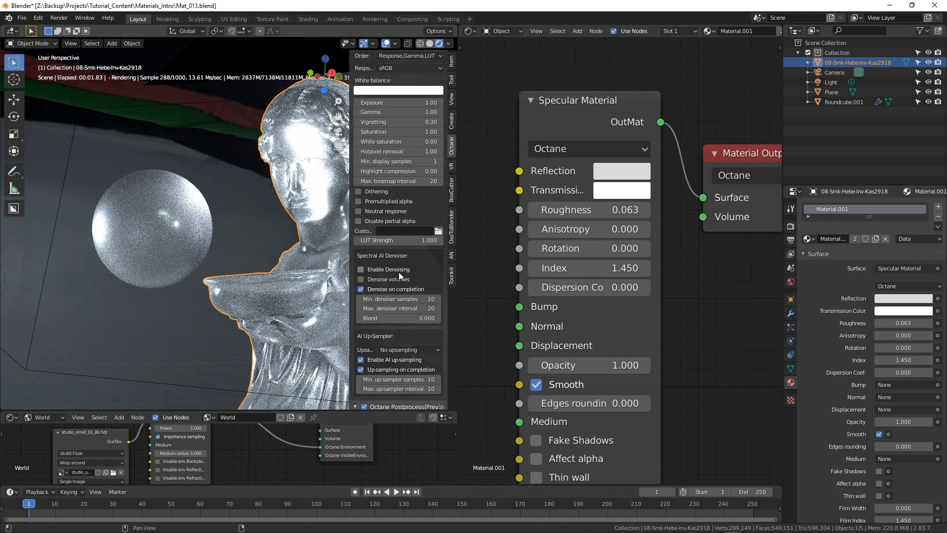
pyautogui.click(371, 270)
pyautogui.click(368, 280)
pyautogui.click(361, 290)
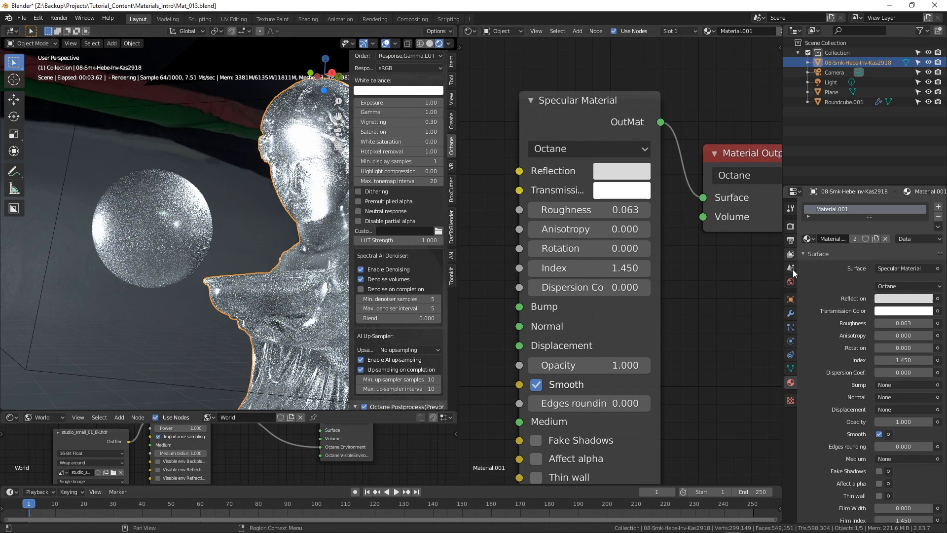
# Set the view layer's preview pass to Denoiser Beauty, close the viewport sidebar, and frame the statue and sphere
pyautogui.click(791, 313)
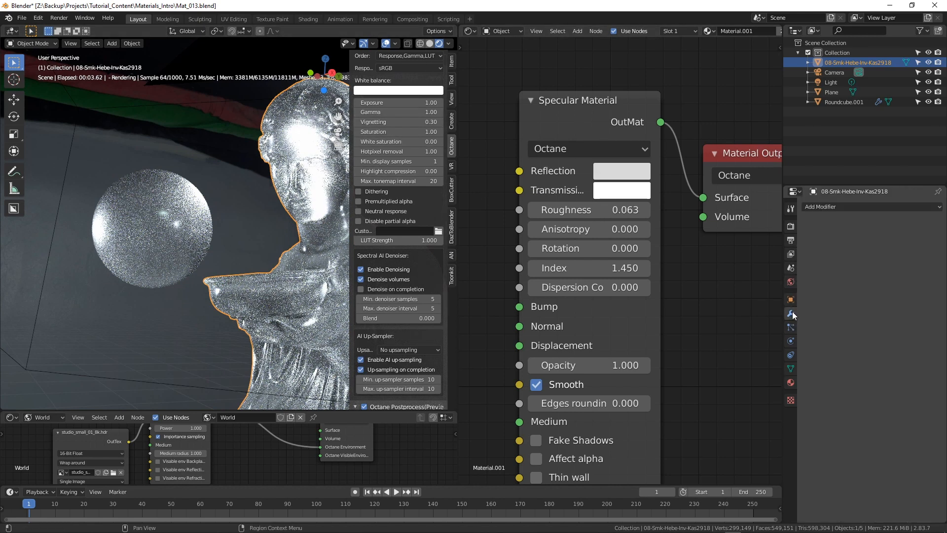
pyautogui.click(791, 254)
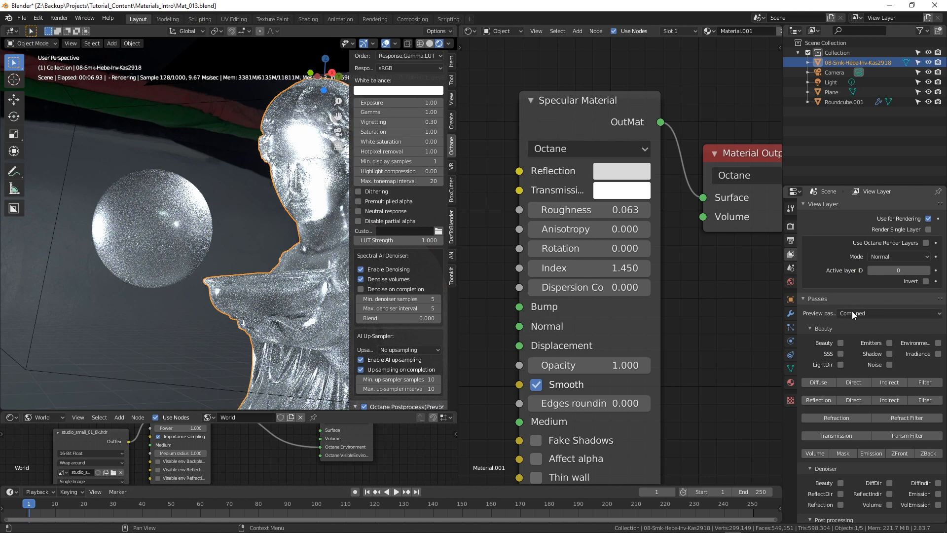
pyautogui.click(854, 311)
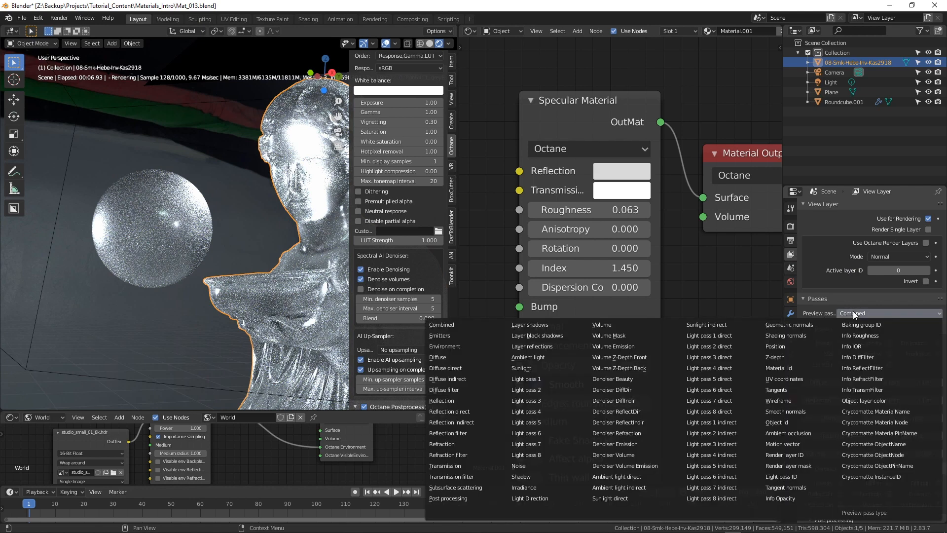
pyautogui.click(624, 384)
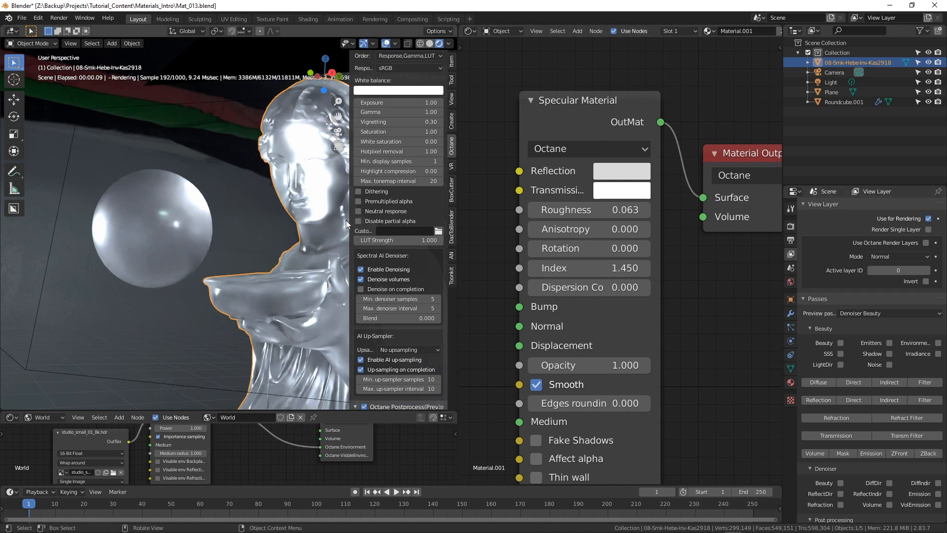
pyautogui.press('n')
pyautogui.moveTo(393, 289)
pyautogui.mouseDown(button='middle')
pyautogui.moveTo(332, 282)
pyautogui.moveTo(423, 327)
pyautogui.moveTo(385, 295)
pyautogui.mouseUp(button='middle')
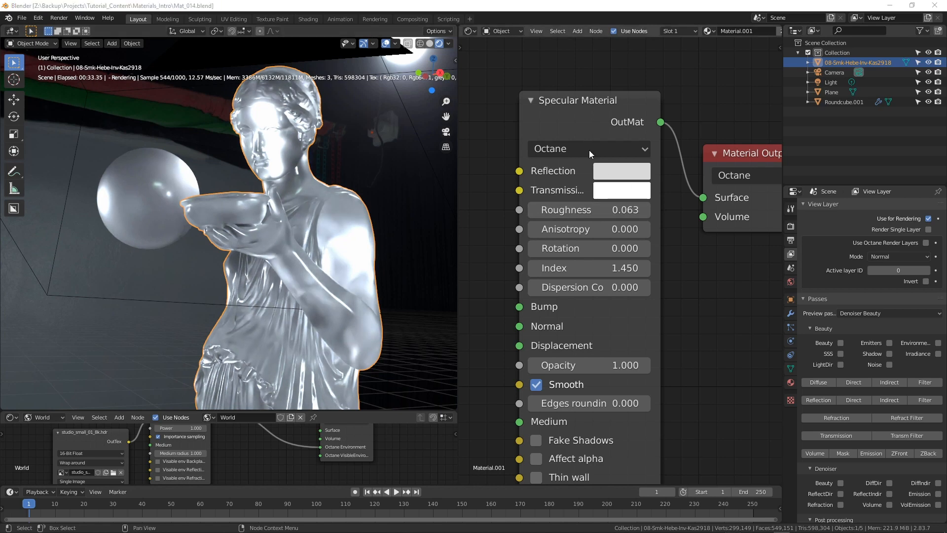
# Set the Specular Material's BRDF model to GGX and its Transmission colour to black
pyautogui.click(624, 149)
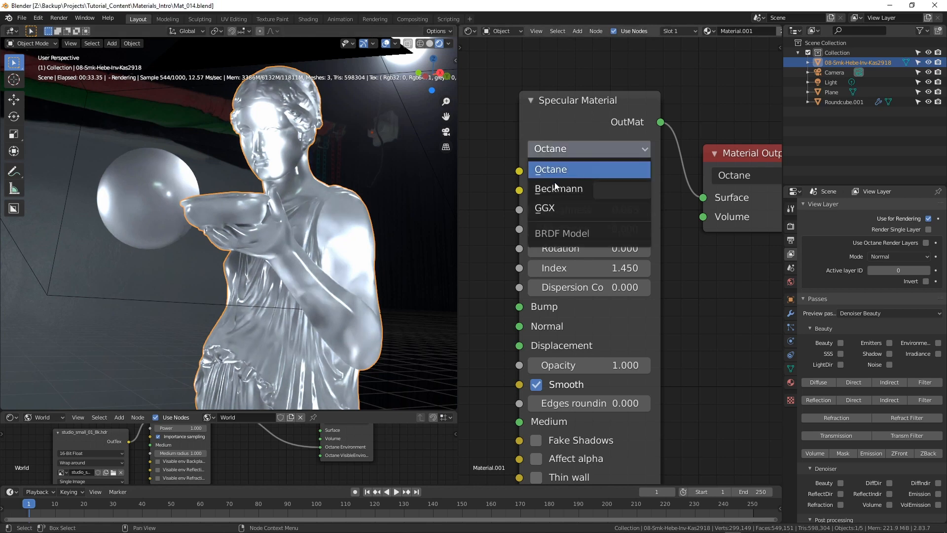
pyautogui.click(555, 208)
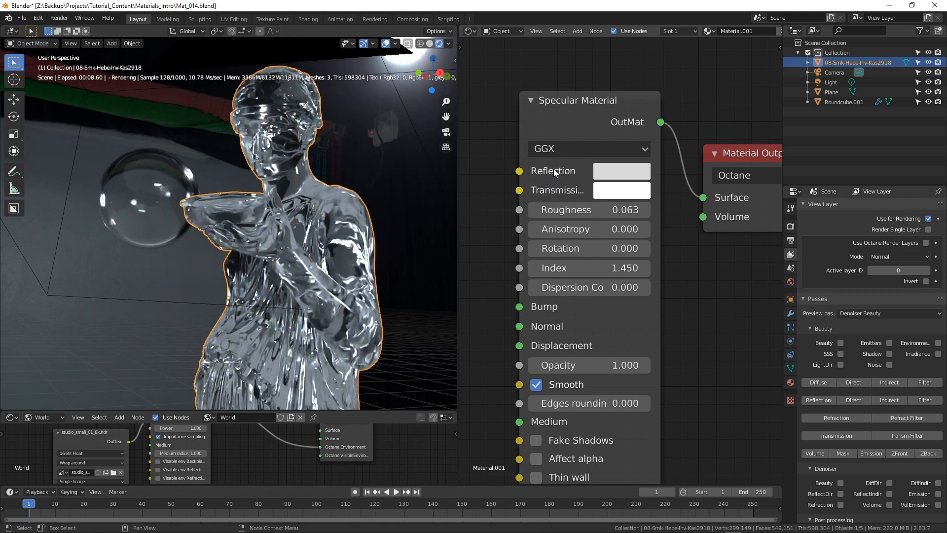
pyautogui.click(623, 194)
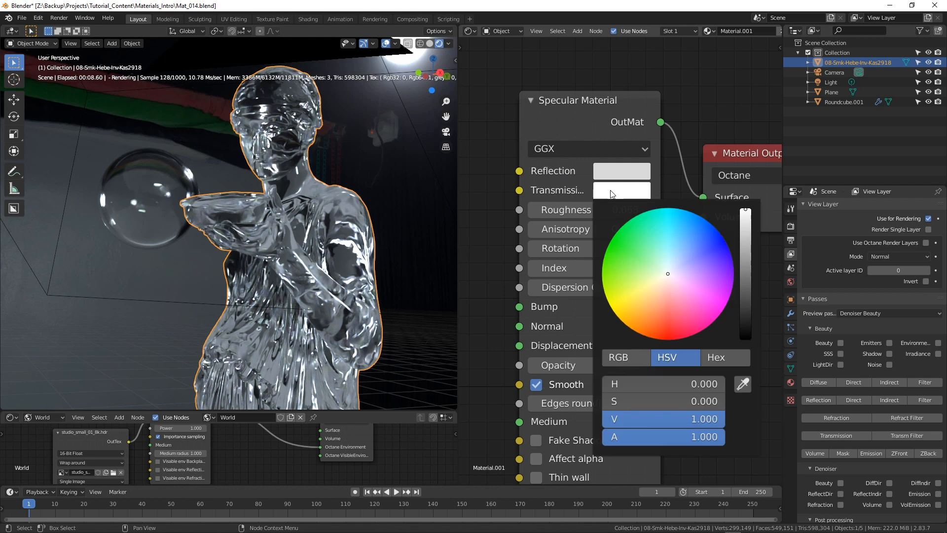
pyautogui.moveTo(749, 219); pyautogui.dragTo(746, 338)
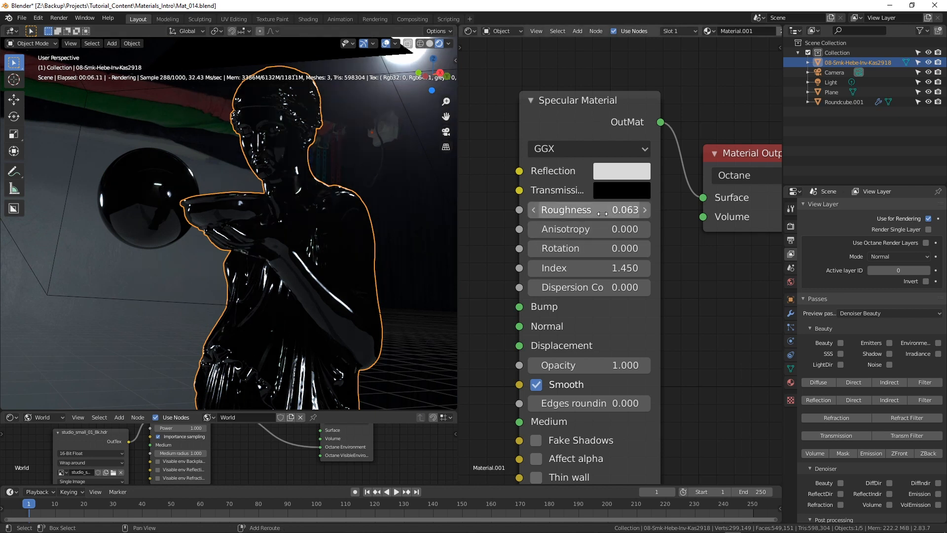
# Set the Specular Material's Roughness to 0.373, then try Anisotropy at 0.74 and return it to 0
pyautogui.moveTo(587, 209); pyautogui.dragTo(619, 210)
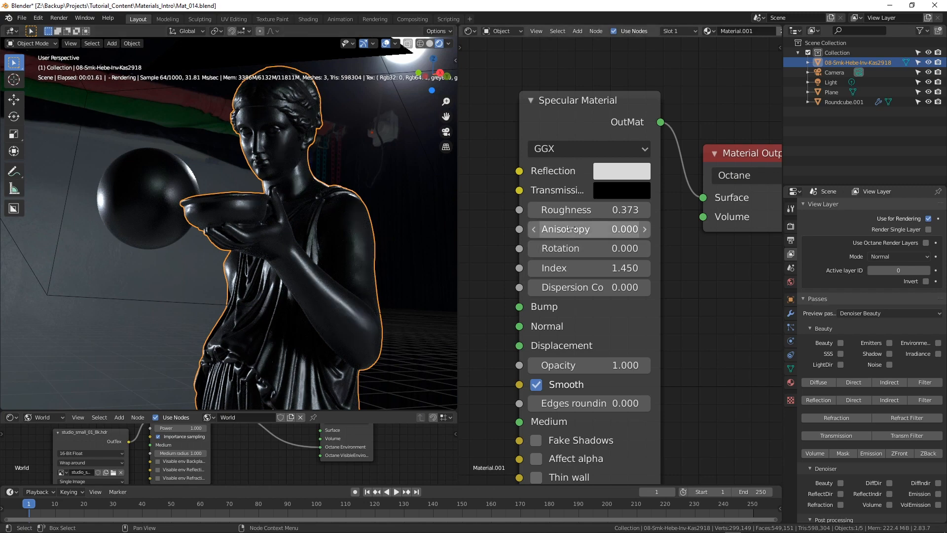
pyautogui.moveTo(602, 231); pyautogui.dragTo(605, 252)
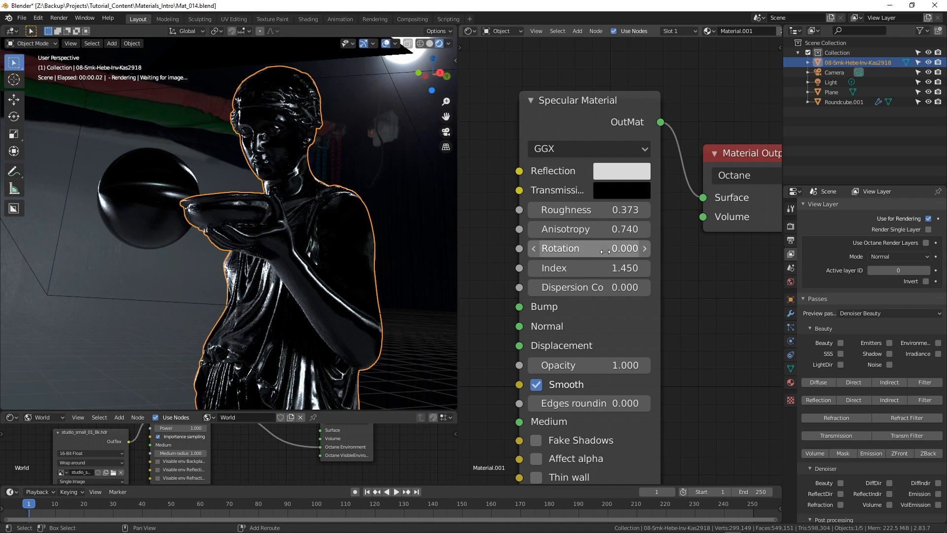
pyautogui.click(605, 230)
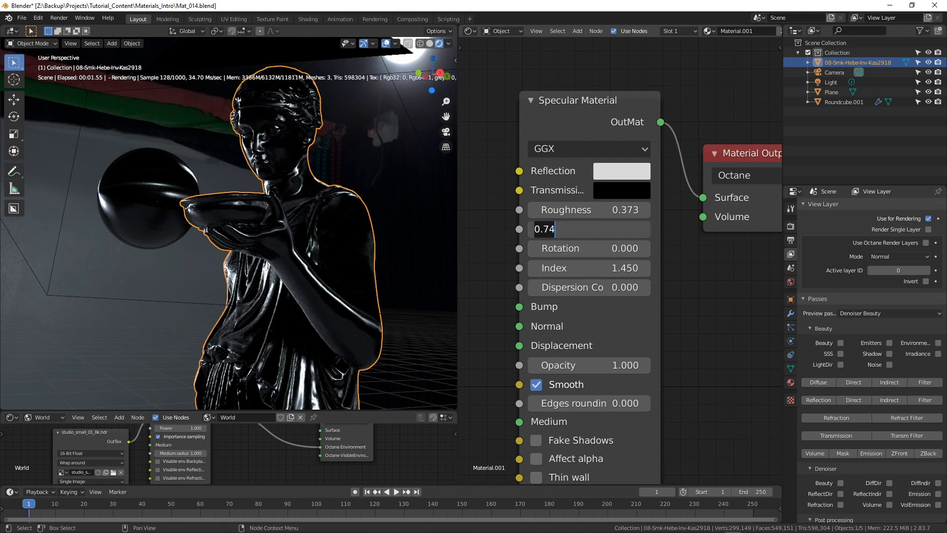
pyautogui.write('0')
pyautogui.press('Return')
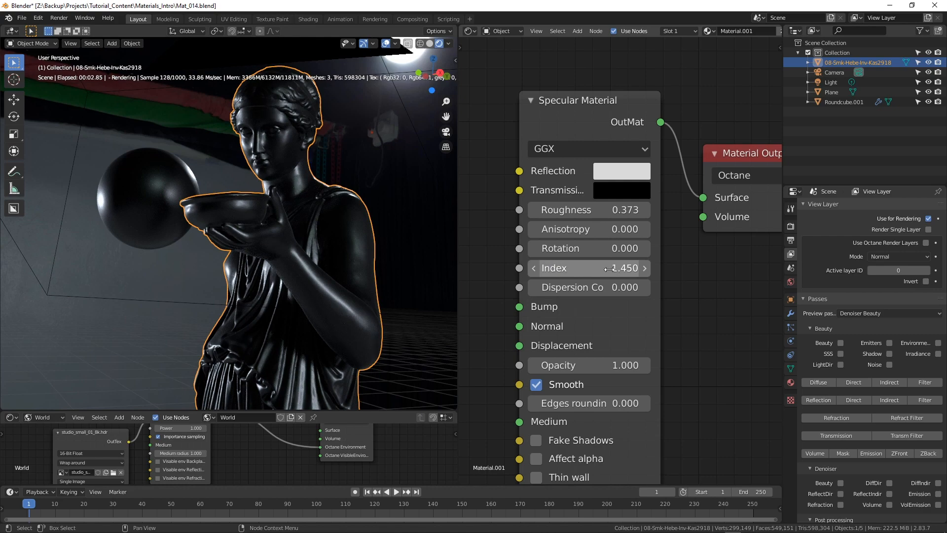
pyautogui.moveTo(619, 269)
pyautogui.mouseDown()
pyautogui.moveTo(666, 269)
pyautogui.moveTo(620, 269)
pyautogui.mouseUp()
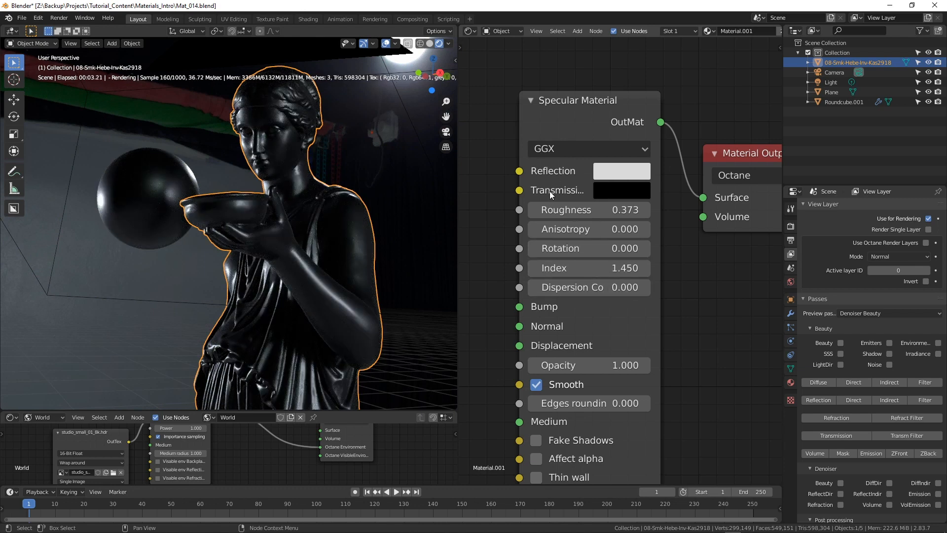
# Set the Specular Material's Reflection colour to black and its Transmission colour to white
pyautogui.click(612, 171)
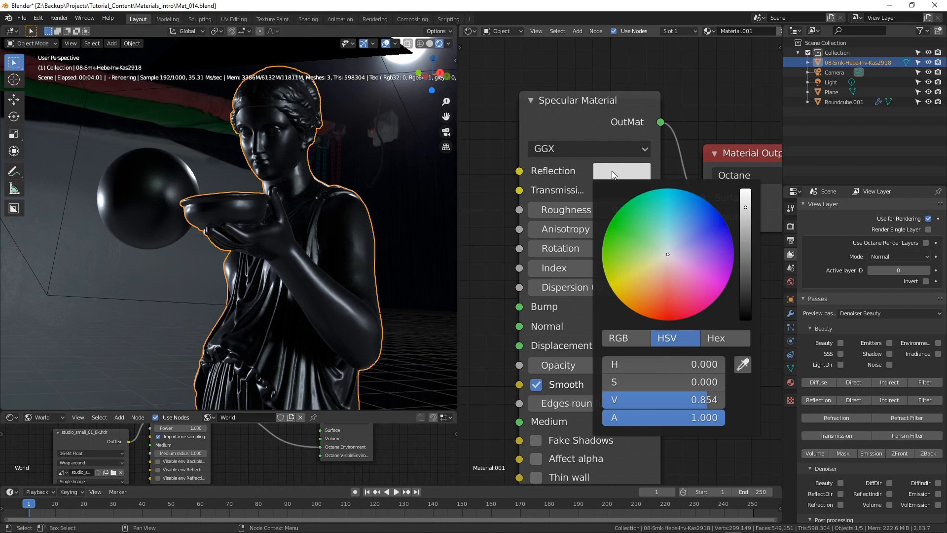
pyautogui.moveTo(746, 208); pyautogui.dragTo(746, 320)
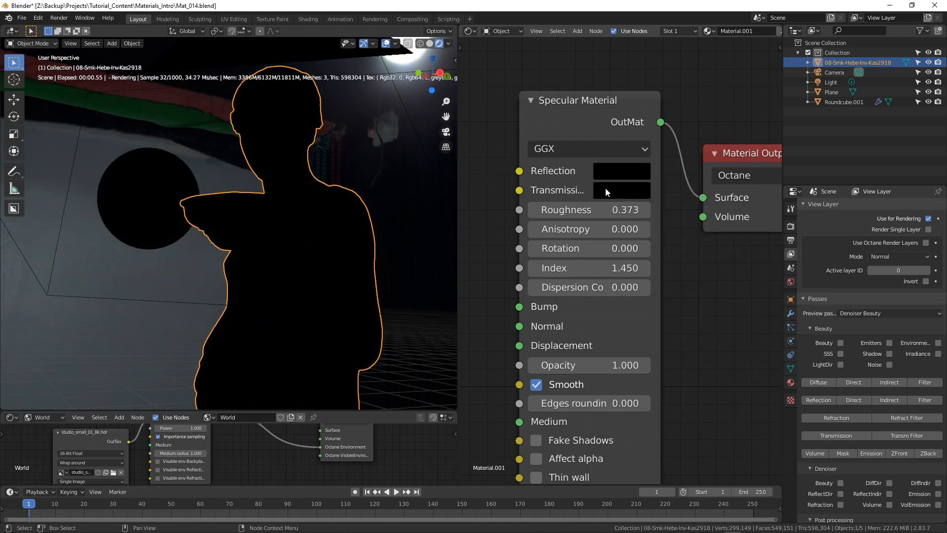
pyautogui.click(617, 192)
pyautogui.moveTo(746, 338); pyautogui.dragTo(746, 208)
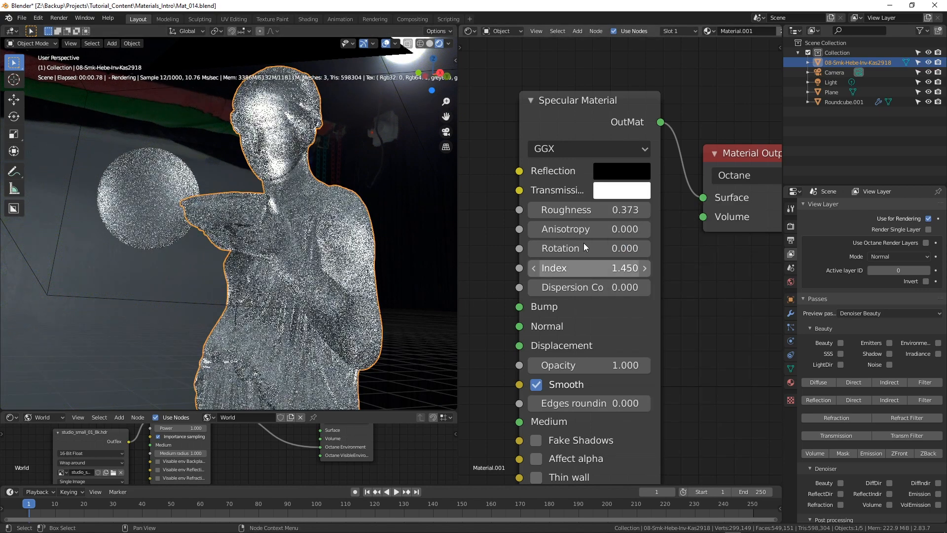
# Set the Specular Material's Roughness to 0.153 and its Index to 1
pyautogui.moveTo(614, 212); pyautogui.dragTo(546, 211)
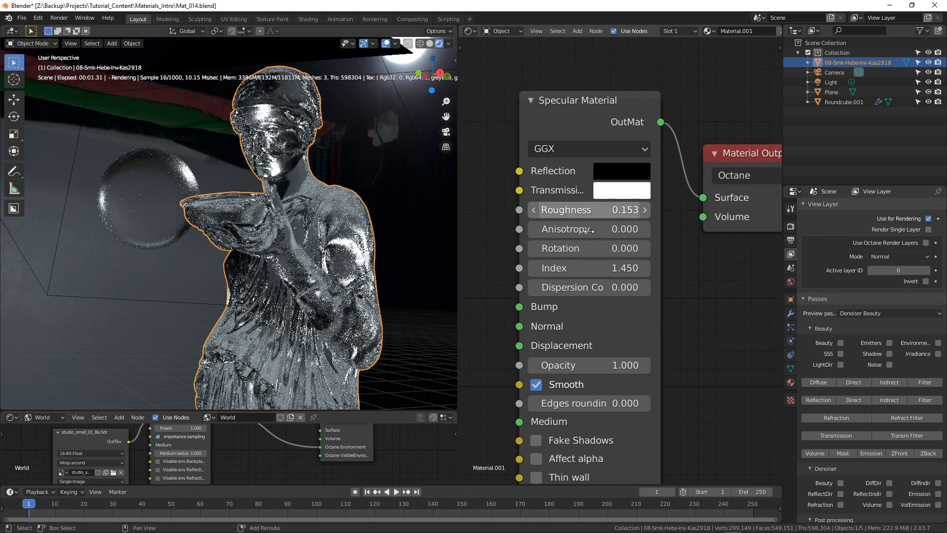
pyautogui.click(596, 270)
pyautogui.press('Return')
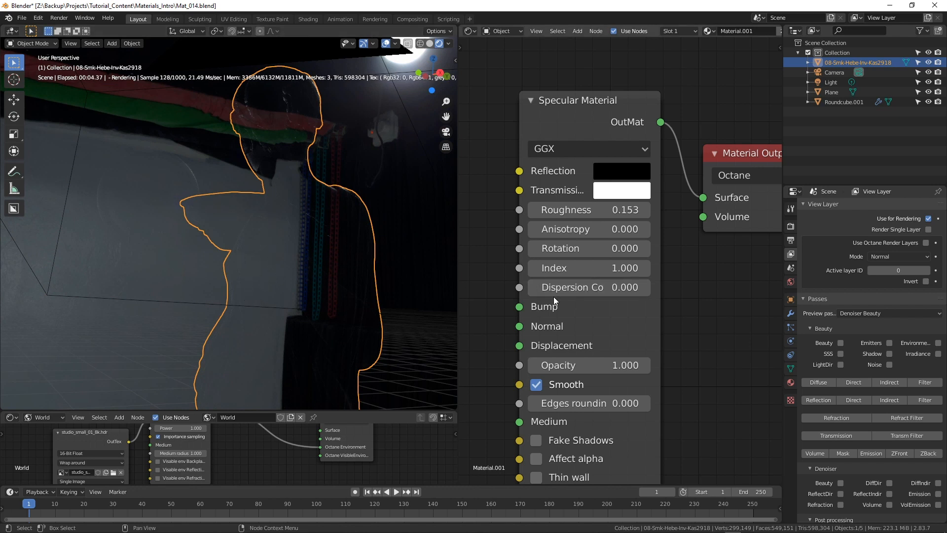
# Raise the Specular Material's Index gradually up to 1.69, then set it to 1.45
pyautogui.keyDown('ctrl'); pyautogui.scroll(12, 590, 268); pyautogui.keyUp('ctrl')
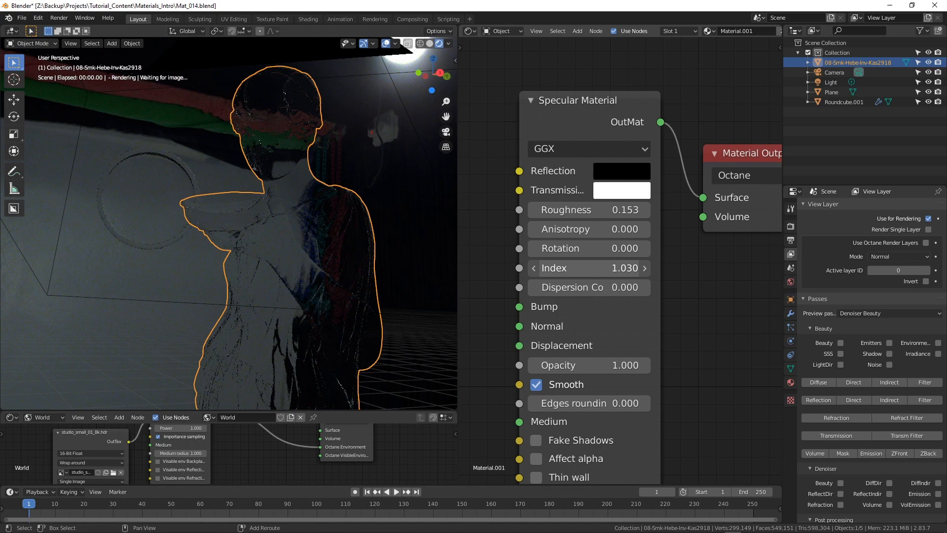
pyautogui.keyDown('ctrl'); pyautogui.scroll(4, 590, 269); pyautogui.keyUp('ctrl')
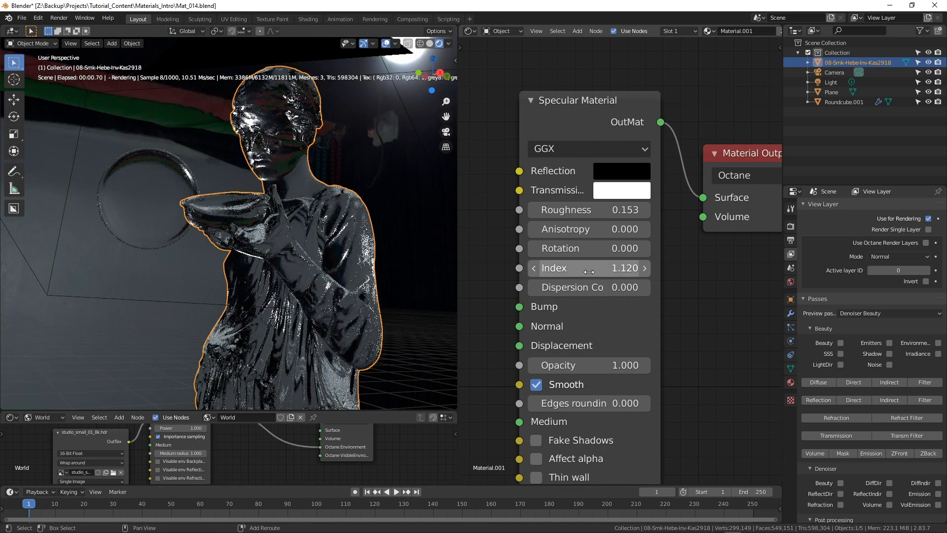
pyautogui.keyDown('ctrl'); pyautogui.scroll(20, 590, 268); pyautogui.keyUp('ctrl')
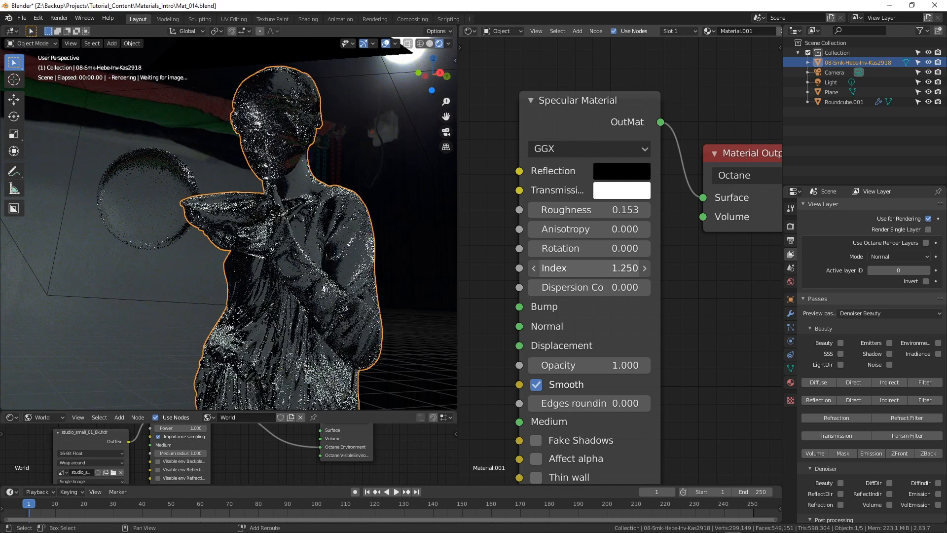
pyautogui.keyDown('ctrl'); pyautogui.scroll(20, 585, 268); pyautogui.keyUp('ctrl')
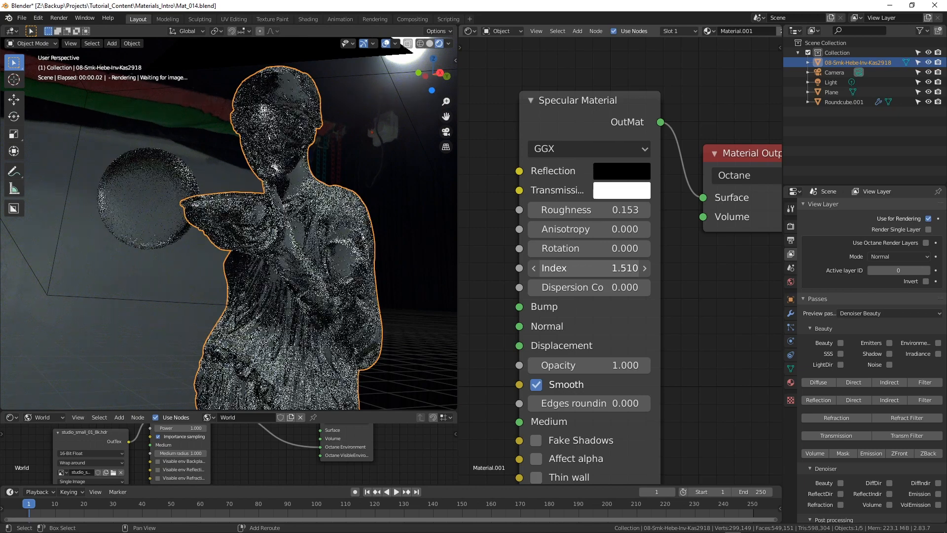
pyautogui.click(585, 272)
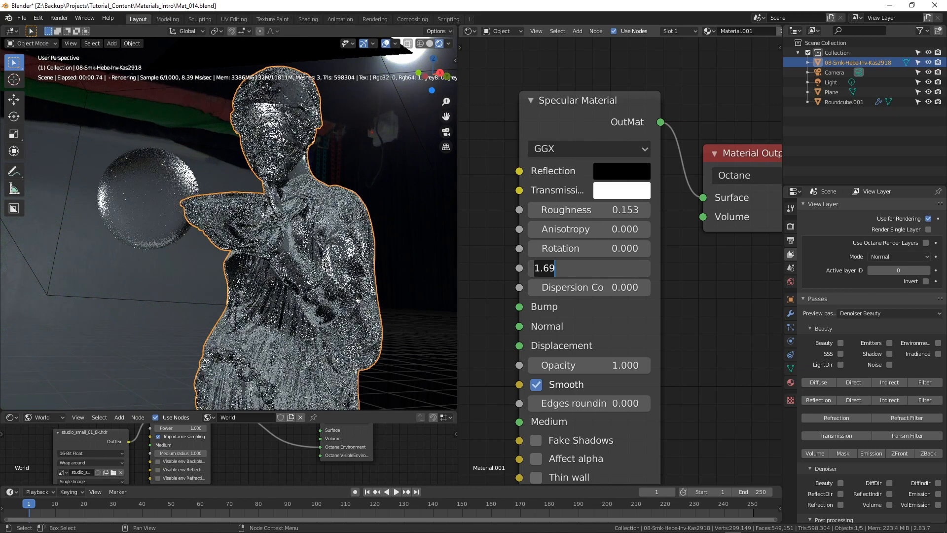
pyautogui.write('1.45')
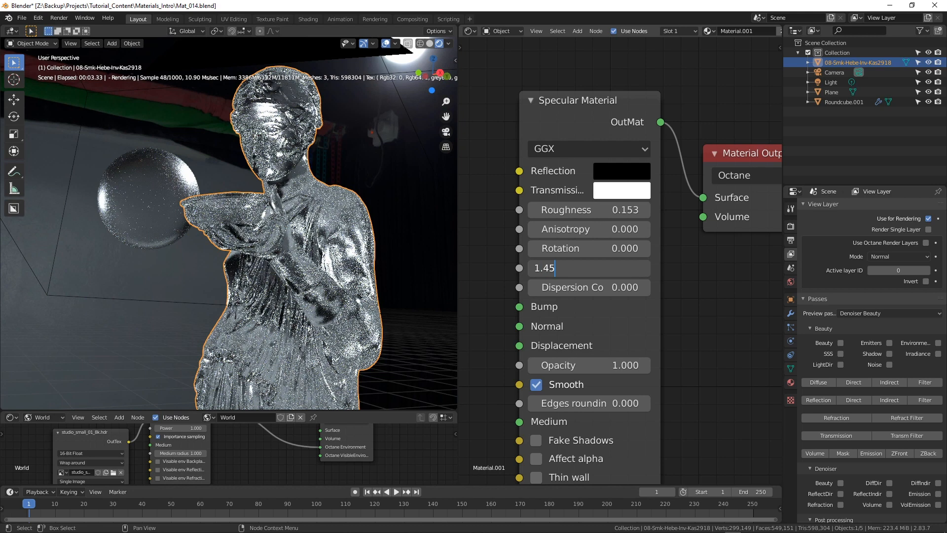
pyautogui.press('Return')
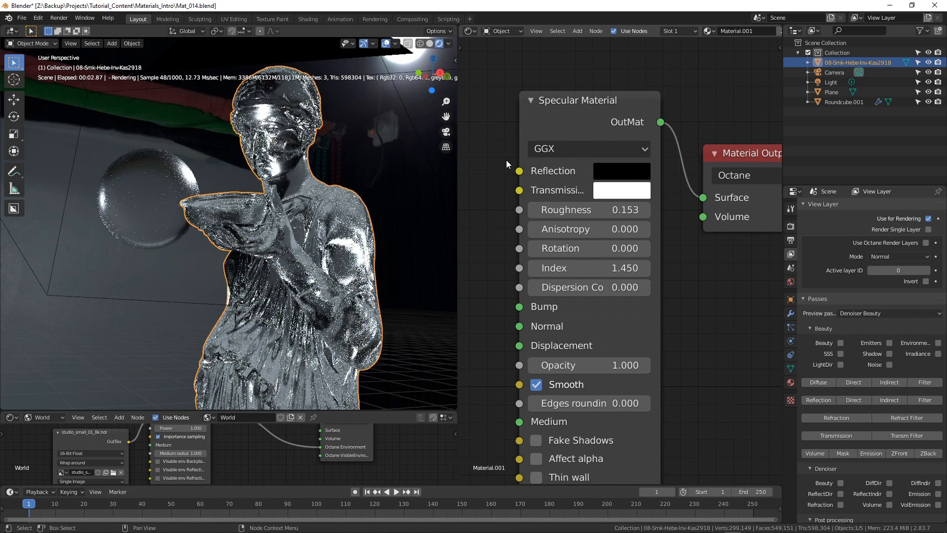
# Set the Reflection colour to light grey and tint the Transmission colour pale orange with hue 0.104 and saturation 0.197
pyautogui.click(617, 173)
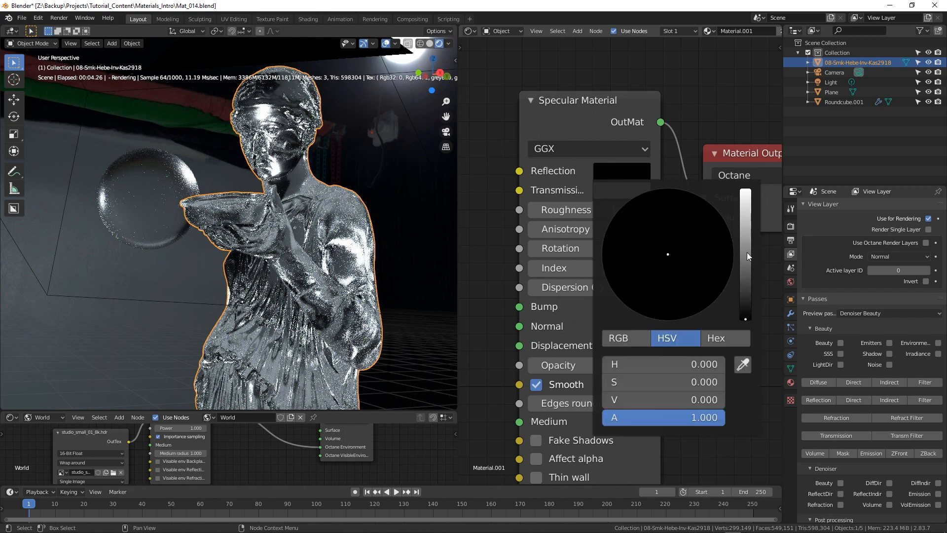
pyautogui.moveTo(747, 253); pyautogui.dragTo(746, 211)
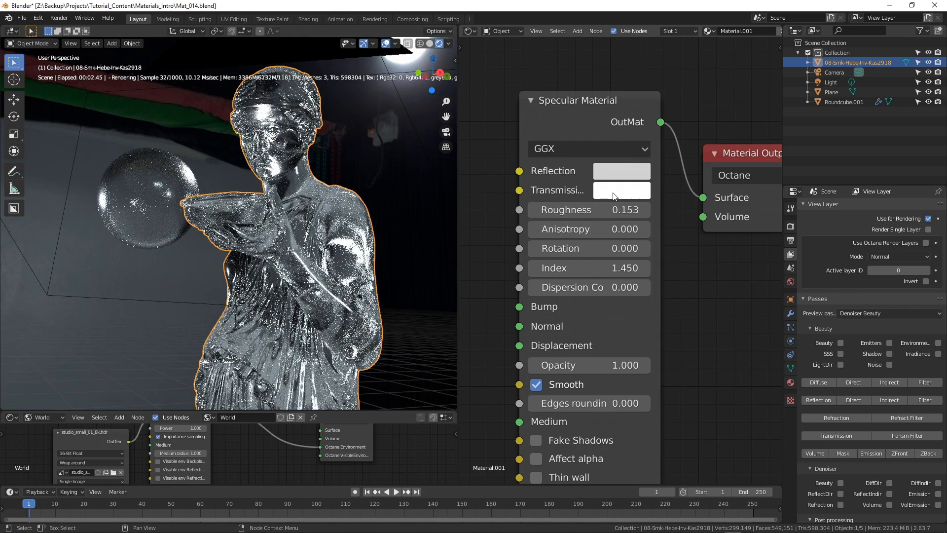
pyautogui.click(615, 194)
pyautogui.moveTo(666, 273)
pyautogui.mouseDown()
pyautogui.moveTo(657, 299)
pyautogui.moveTo(655, 279)
pyautogui.moveTo(643, 301)
pyautogui.moveTo(661, 296)
pyautogui.moveTo(649, 290)
pyautogui.mouseUp()
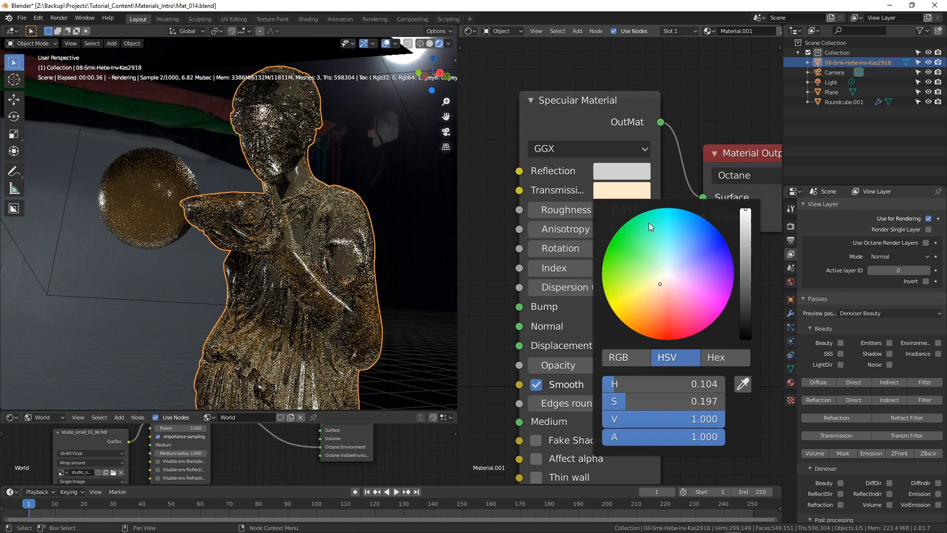
# Try a cyan Reflection colour, then set it to green with hue 0.341 and saturation 0.497
pyautogui.click(620, 171)
pyautogui.moveTo(670, 254)
pyautogui.mouseDown()
pyautogui.moveTo(661, 227)
pyautogui.moveTo(678, 229)
pyautogui.moveTo(639, 222)
pyautogui.moveTo(676, 218)
pyautogui.mouseUp()
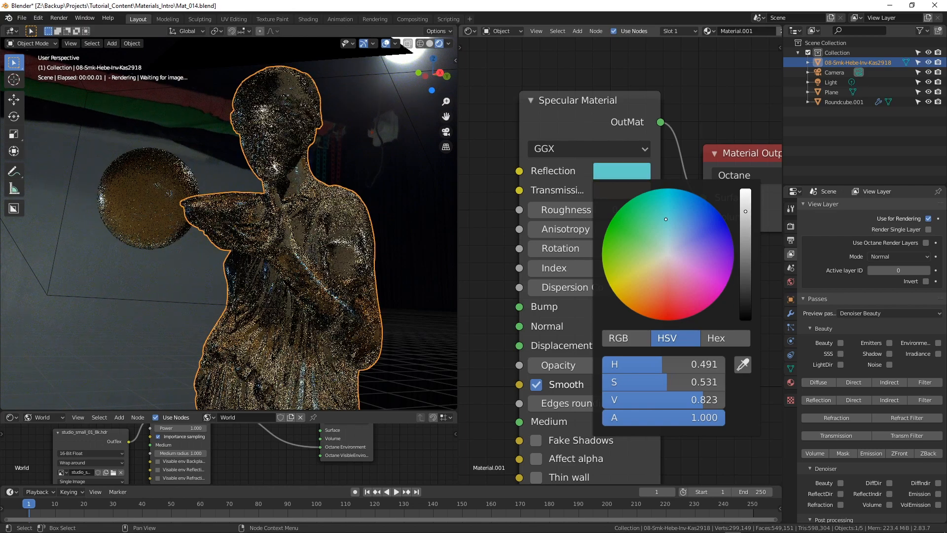
pyautogui.moveTo(626, 249)
pyautogui.mouseDown()
pyautogui.moveTo(675, 224)
pyautogui.moveTo(661, 222)
pyautogui.moveTo(629, 260)
pyautogui.moveTo(681, 231)
pyautogui.moveTo(640, 236)
pyautogui.mouseUp()
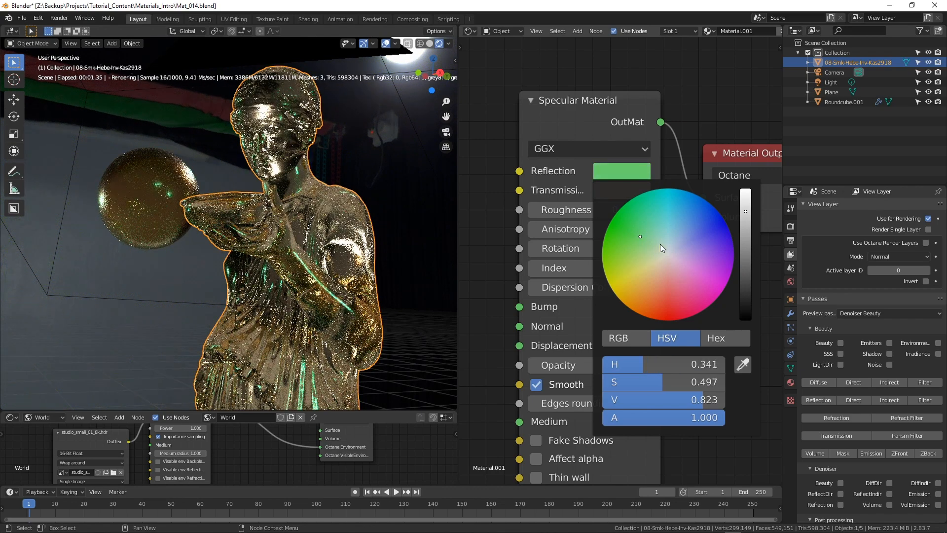
# Raise the Reflection colour's value to 1 and remove all saturation from both the Transmission and Reflection colours, making them white
pyautogui.moveTo(747, 215); pyautogui.dragTo(709, 186)
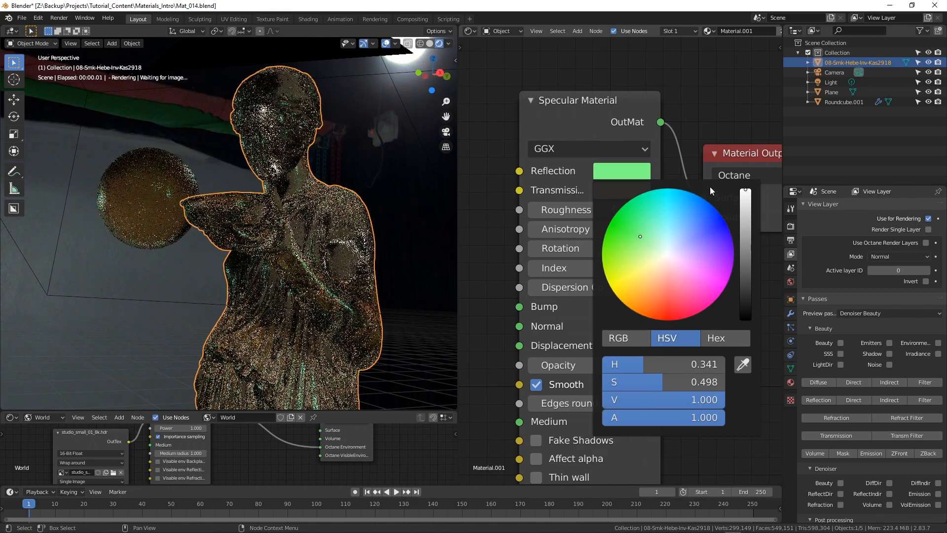
pyautogui.click(629, 195)
pyautogui.moveTo(634, 401); pyautogui.dragTo(603, 401)
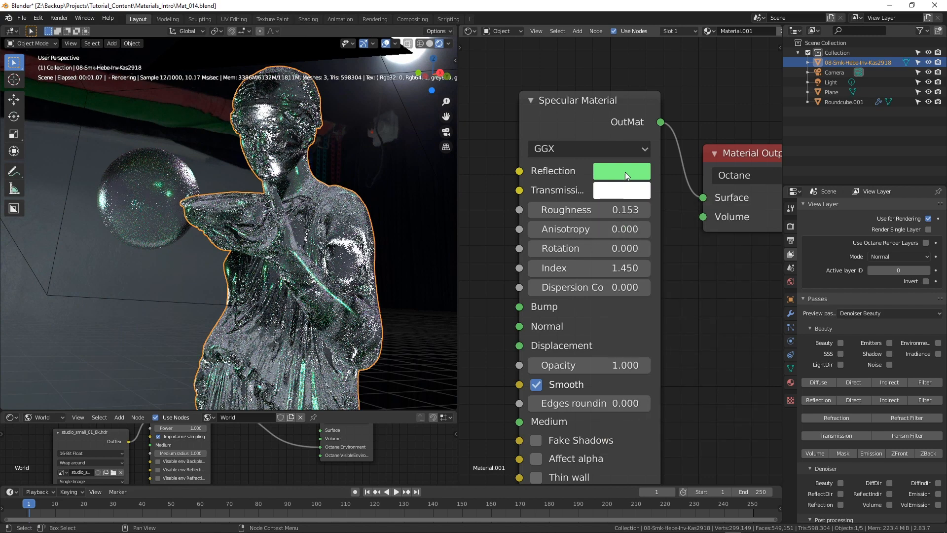
pyautogui.click(626, 172)
pyautogui.moveTo(632, 383); pyautogui.dragTo(603, 383)
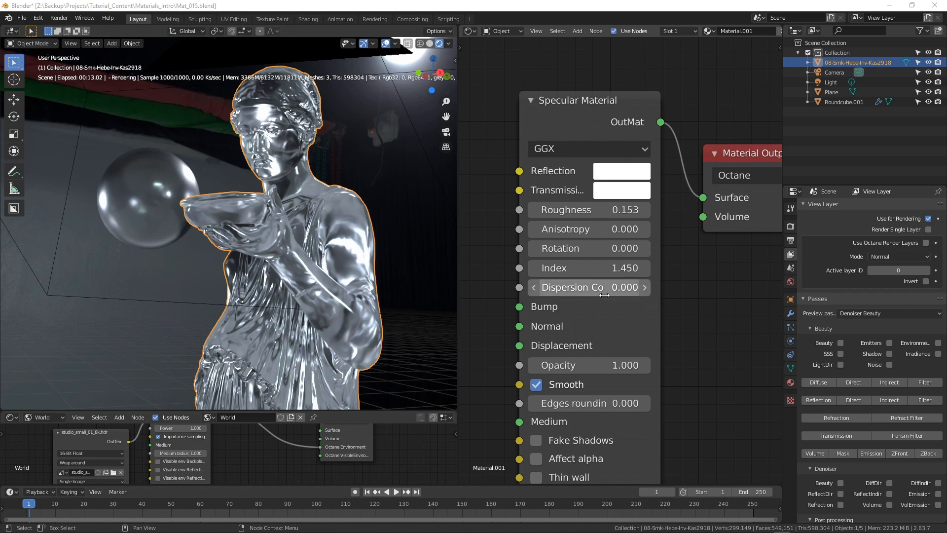
# Try Dispersion Coefficient values of 0.04, 1 and 0.5 on the Specular Material
pyautogui.moveTo(589, 287); pyautogui.dragTo(610, 287)
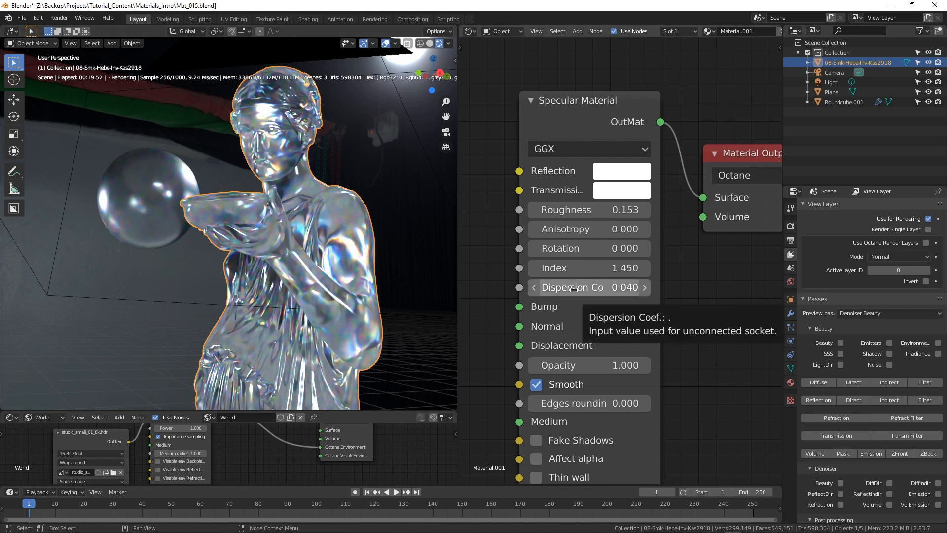
pyautogui.click(603, 289)
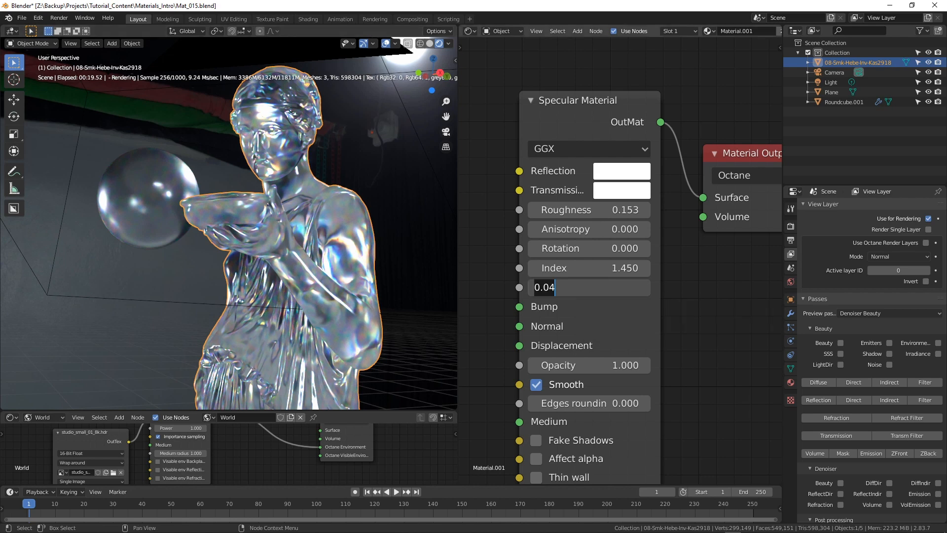
pyautogui.write('1')
pyautogui.press('Return')
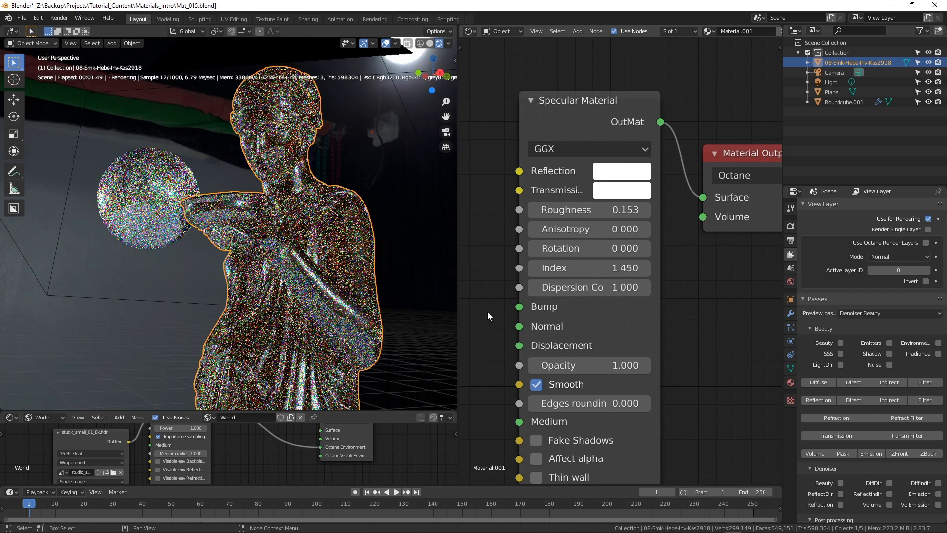
pyautogui.click(607, 288)
pyautogui.write('0.')
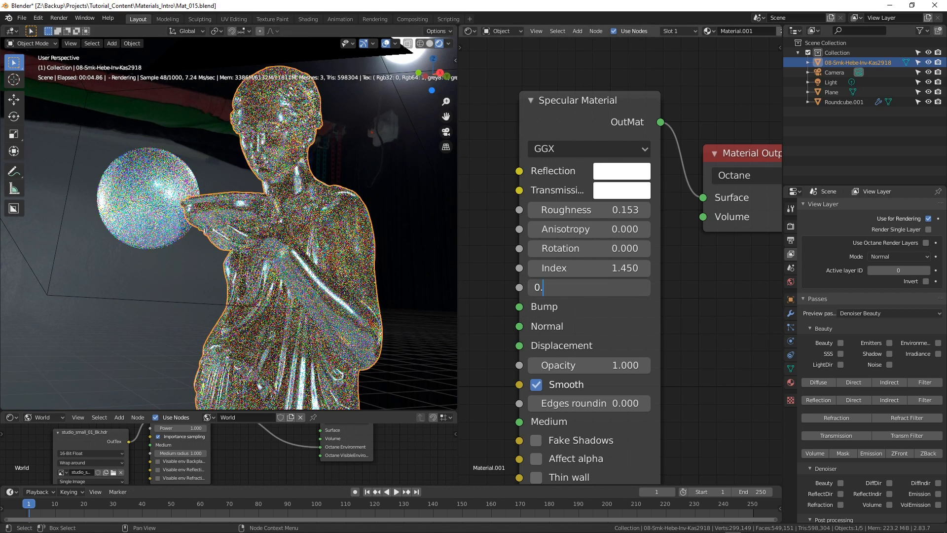
pyautogui.write('5')
pyautogui.press('Return')
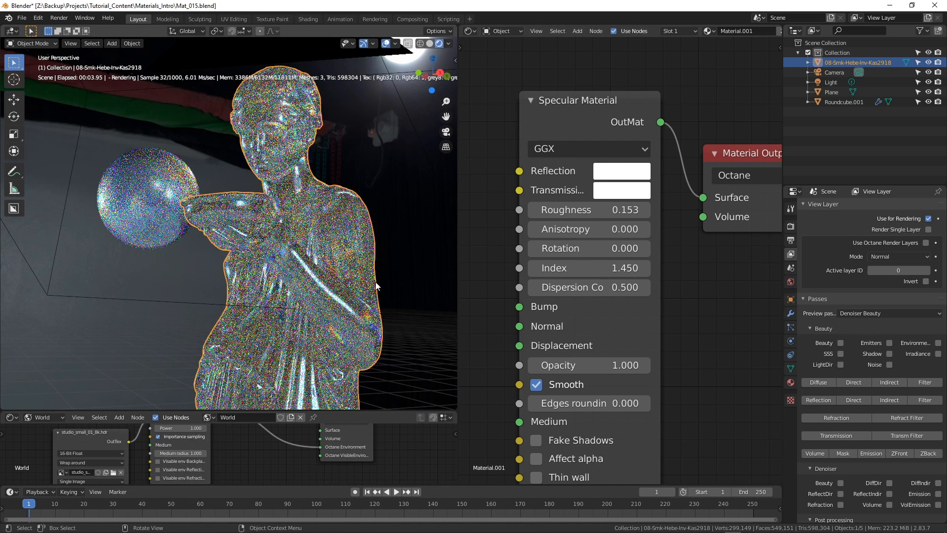
# Set the Specular Material's Dispersion Coefficient to 0.05
pyautogui.click(577, 288)
pyautogui.press('BackSpace')
pyautogui.write('05')
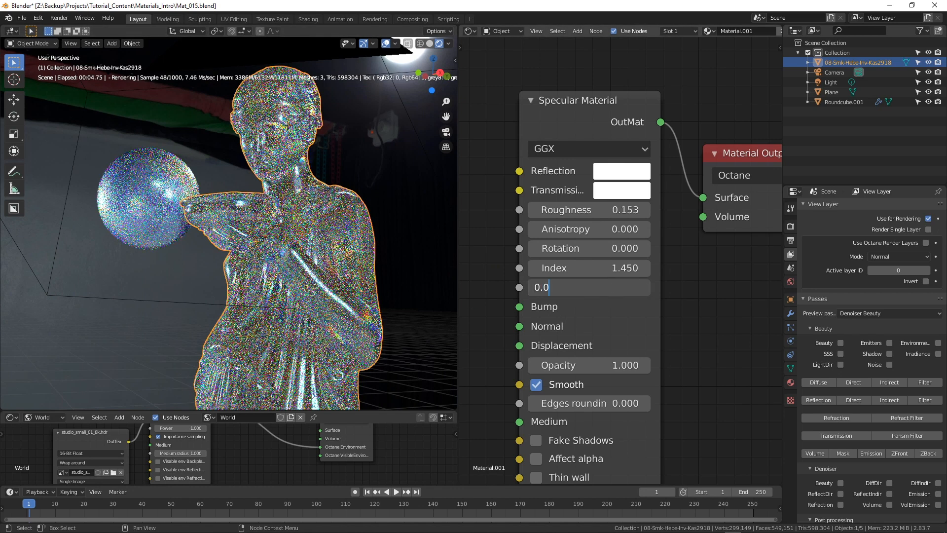
pyautogui.press('Return')
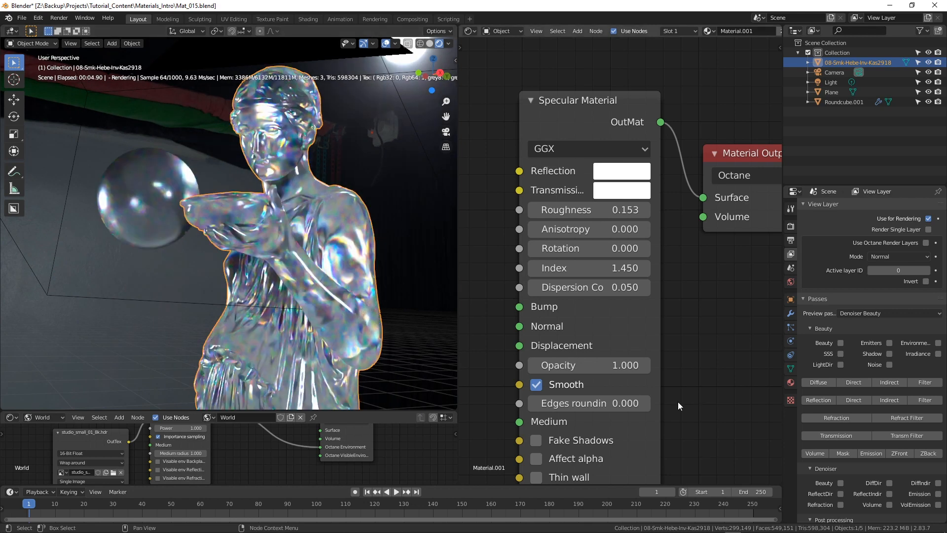
# Darken the Specular Material's Reflection colour slightly to a value of 0.857
pyautogui.moveTo(728, 337); pyautogui.dragTo(701, 313, button='middle')
pyautogui.click(594, 148)
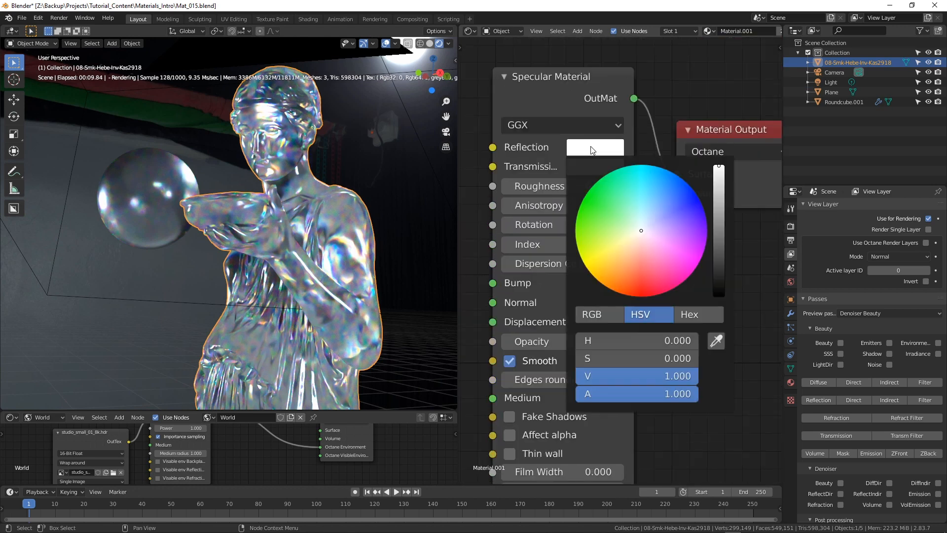
pyautogui.moveTo(717, 171); pyautogui.dragTo(719, 183)
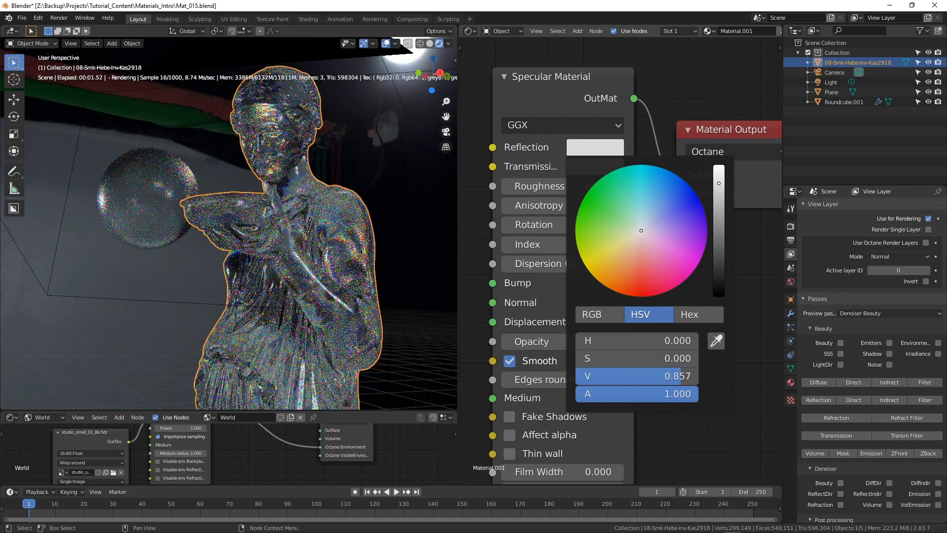
# Enable Thin wall on the Specular Material and set its Dispersion Coefficient to 0
pyautogui.moveTo(697, 440); pyautogui.dragTo(705, 387, button='middle')
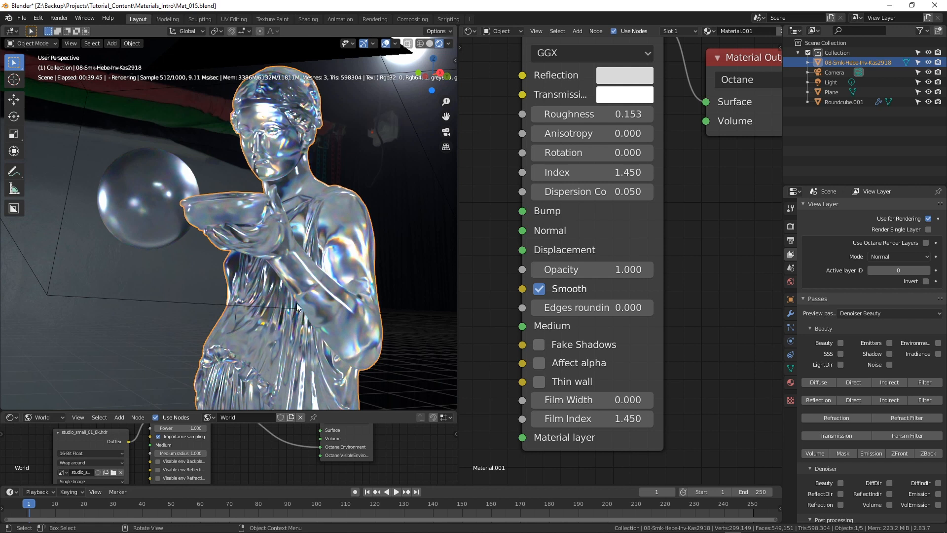
pyautogui.click(539, 383)
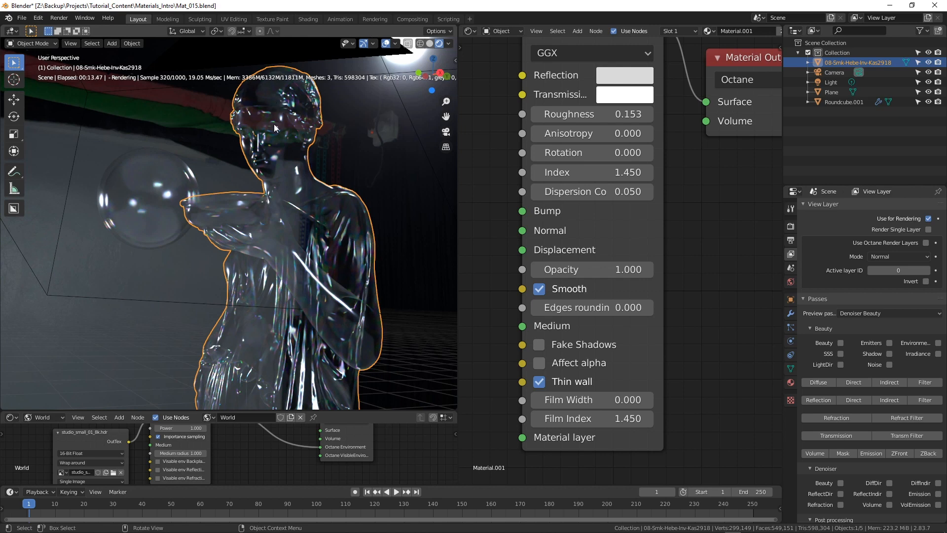
pyautogui.moveTo(588, 193); pyautogui.dragTo(547, 192)
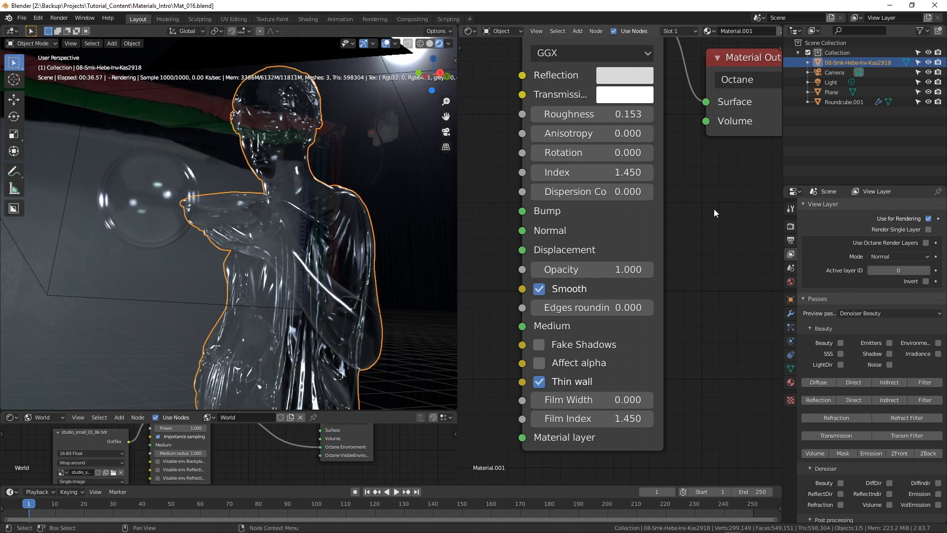
# Add a Metal Material node and connect its OutMat output to the Material Output's Surface input
pyautogui.moveTo(713, 214); pyautogui.dragTo(645, 230, button='middle')
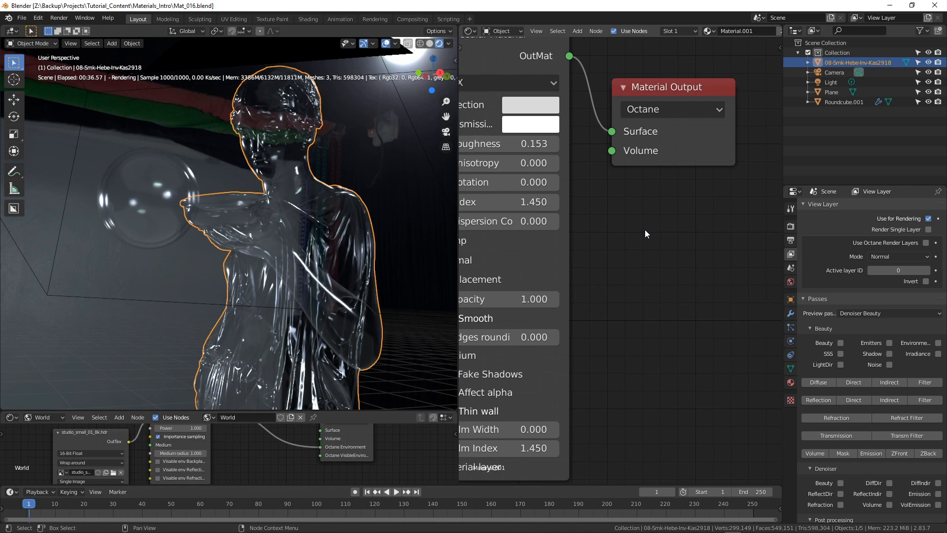
pyautogui.hotkey('shift', 'a')
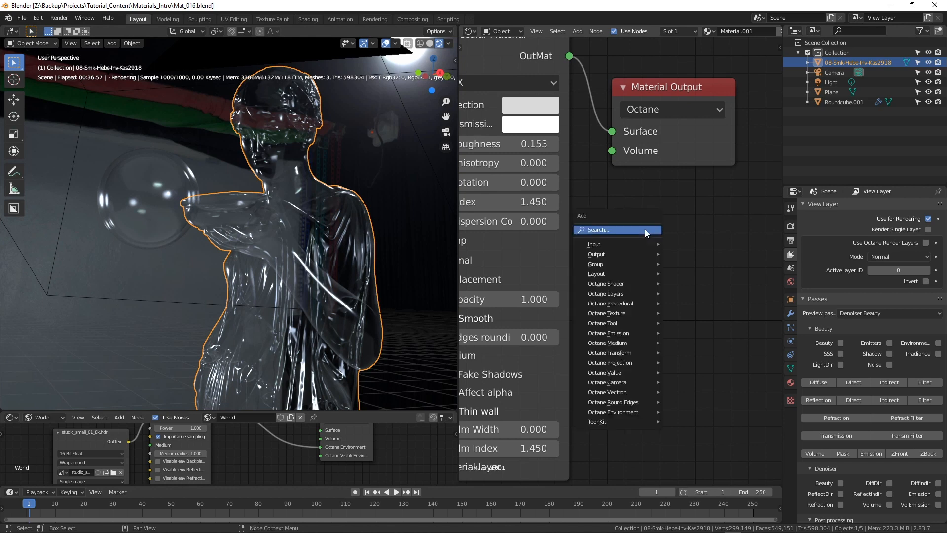
pyautogui.write('meta')
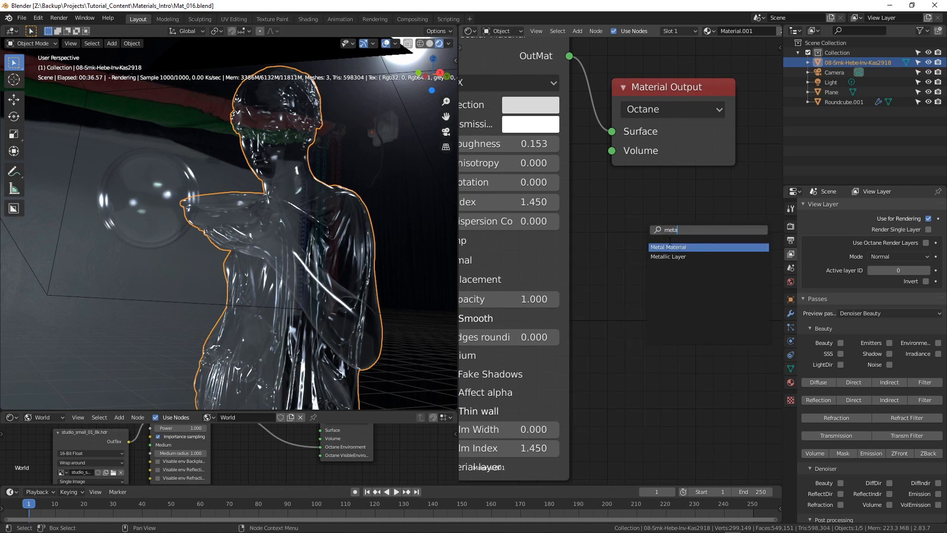
pyautogui.click(672, 247)
pyautogui.click(663, 241)
pyautogui.moveTo(735, 227); pyautogui.dragTo(623, 134)
# Delete the Specular Material node and arrange the Metal Material node neatly before the Material Output
pyautogui.moveTo(665, 91); pyautogui.dragTo(727, 112)
pyautogui.moveTo(503, 71); pyautogui.dragTo(561, 55, button='middle')
pyautogui.click(553, 50)
pyautogui.press('x')
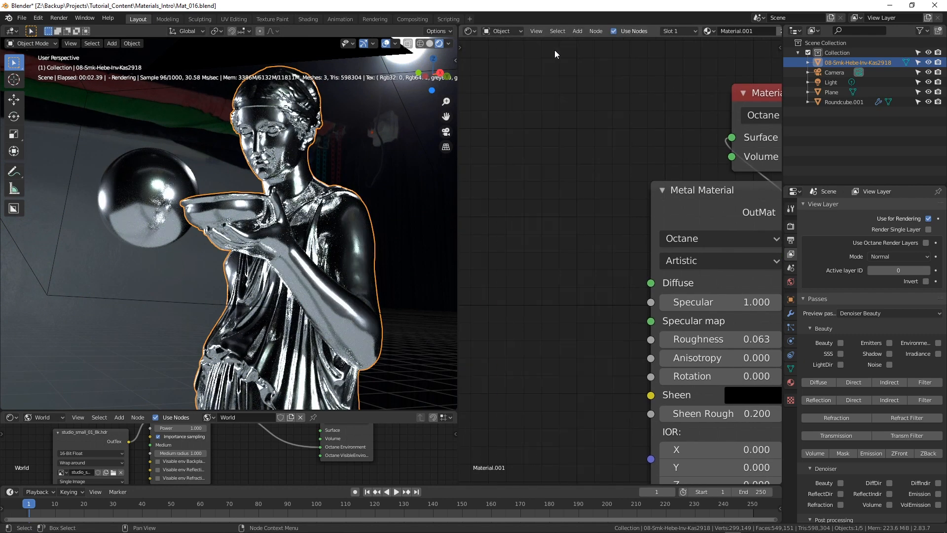
pyautogui.moveTo(708, 200); pyautogui.dragTo(565, 97)
pyautogui.scroll(-1, 700, 323)
pyautogui.moveTo(698, 329); pyautogui.dragTo(673, 265, button='middle')
pyautogui.scroll(-1, 683, 263)
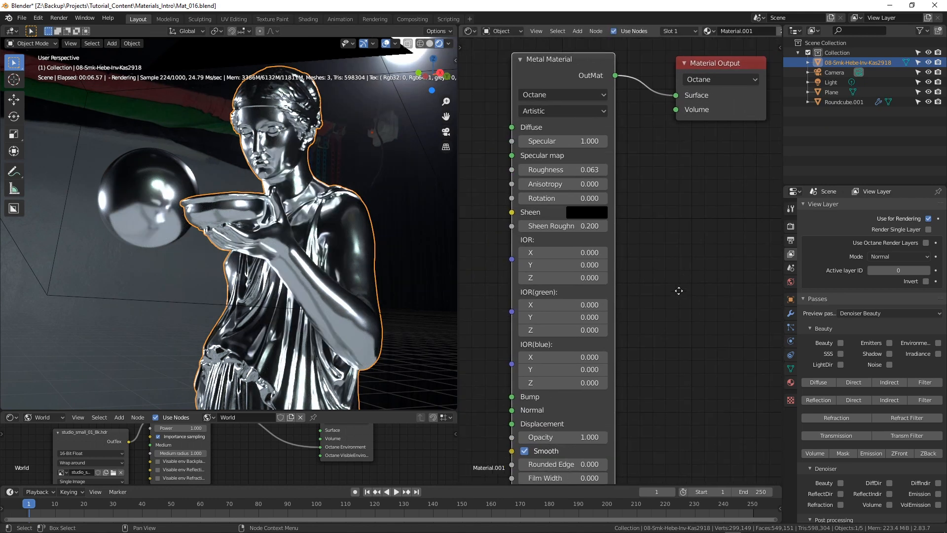
pyautogui.scroll(-1, 687, 282)
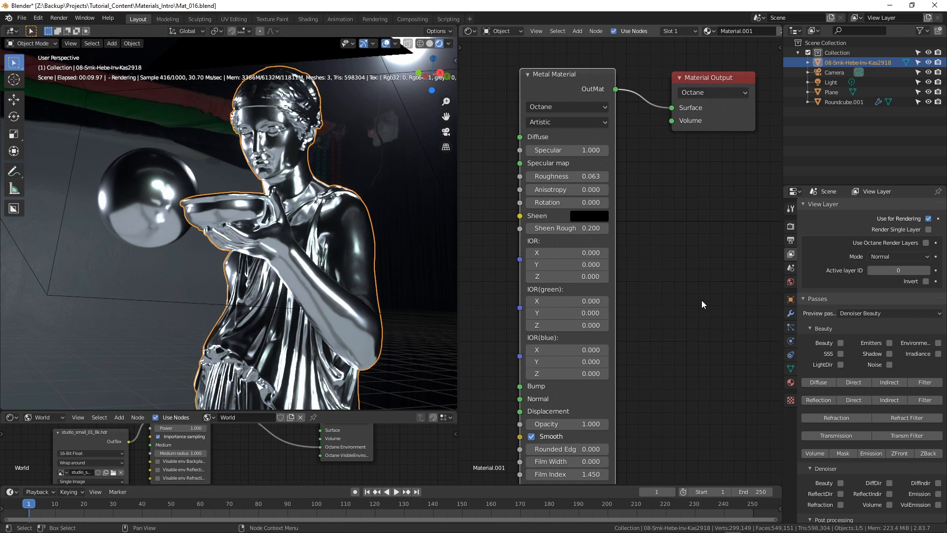
# Set the Metal Material's BRDF model to GGX and inspect the metallic reflection mode options, keeping Artistic
pyautogui.click(556, 123)
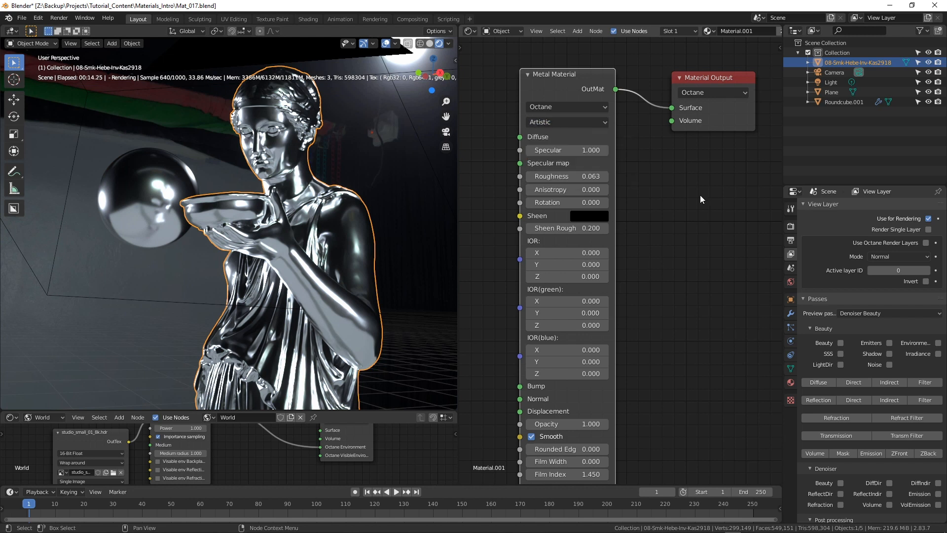
pyautogui.click(551, 107)
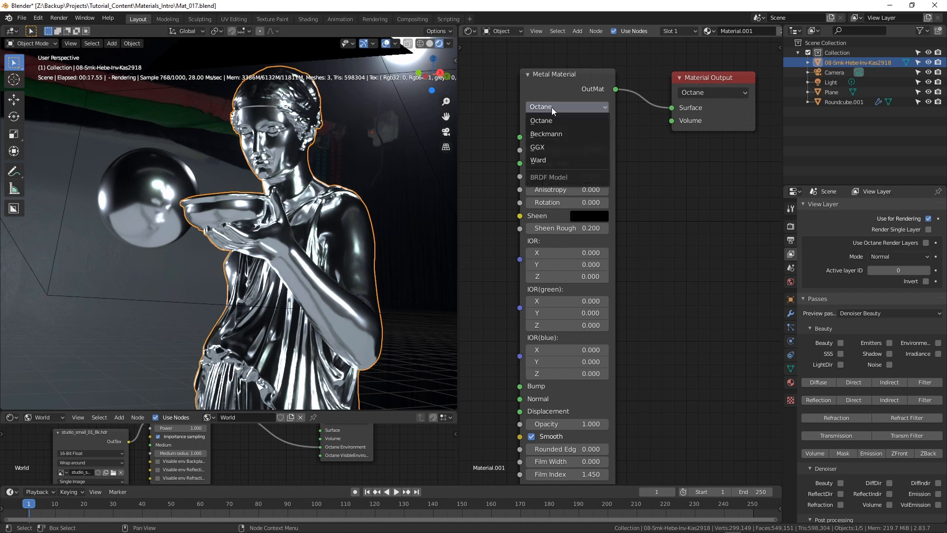
pyautogui.click(540, 147)
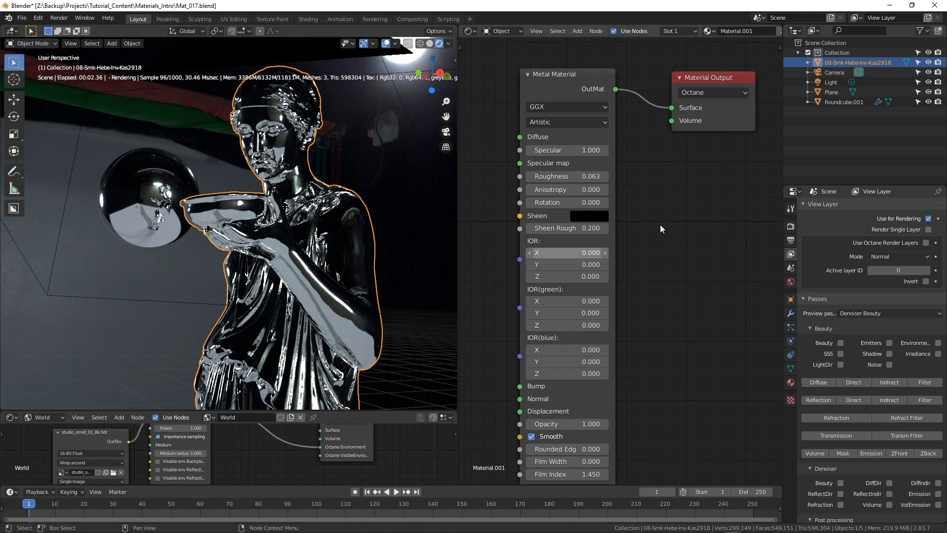
pyautogui.click(555, 122)
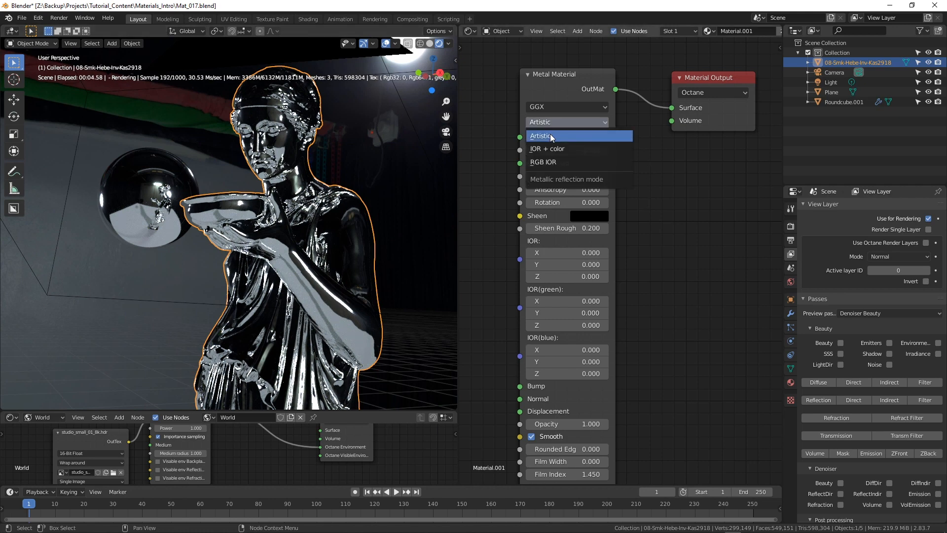
# Try the Metal Material's Roughness at 0, then set it to 0.2
pyautogui.moveTo(668, 219); pyautogui.dragTo(715, 258, button='middle')
pyautogui.scroll(-2, 728, 225)
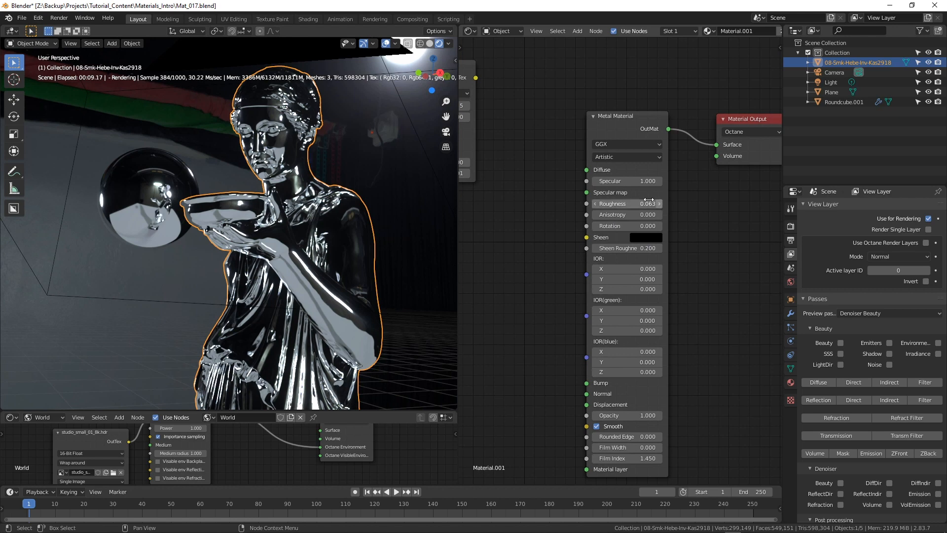
pyautogui.moveTo(633, 185)
pyautogui.mouseDown()
pyautogui.moveTo(573, 185)
pyautogui.moveTo(641, 185)
pyautogui.mouseUp()
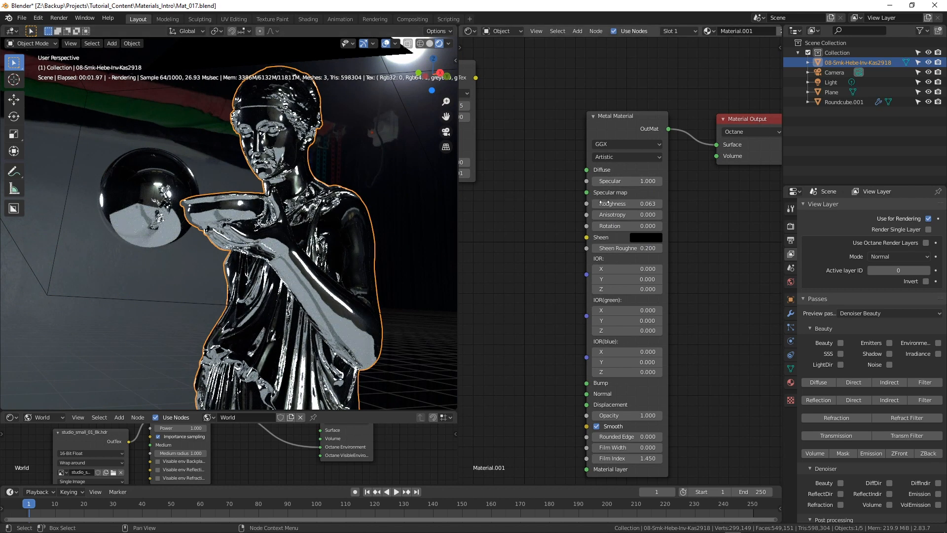
pyautogui.moveTo(627, 204); pyautogui.dragTo(602, 204)
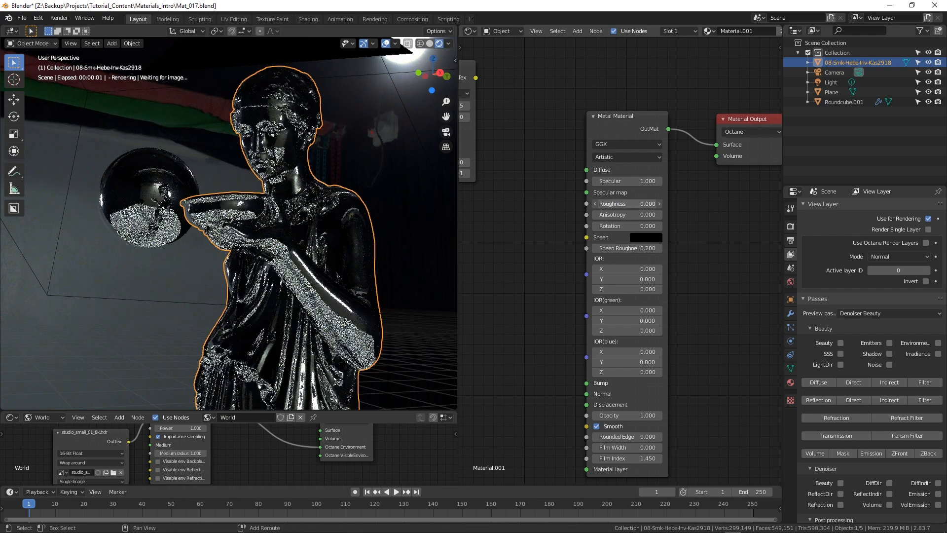
pyautogui.doubleClick(627, 204)
pyautogui.write('0.2')
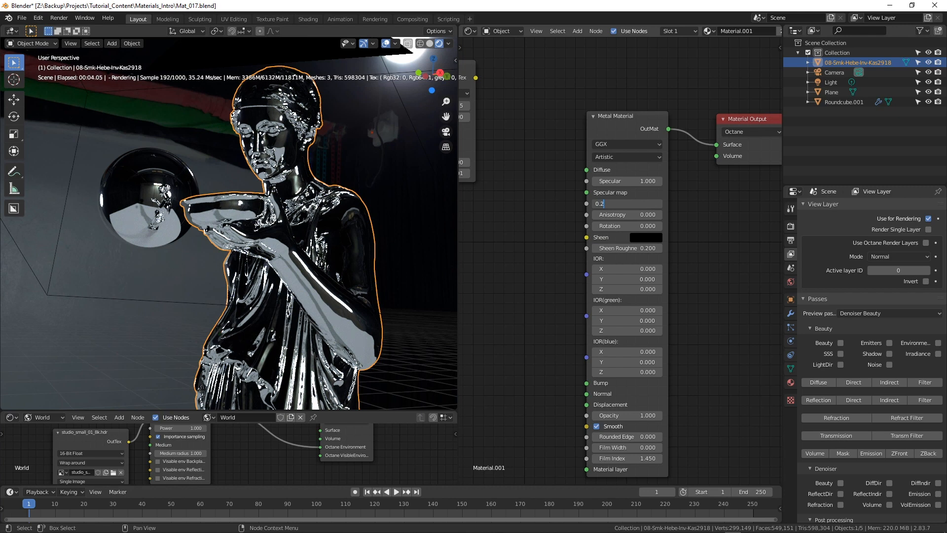
pyautogui.press('Return')
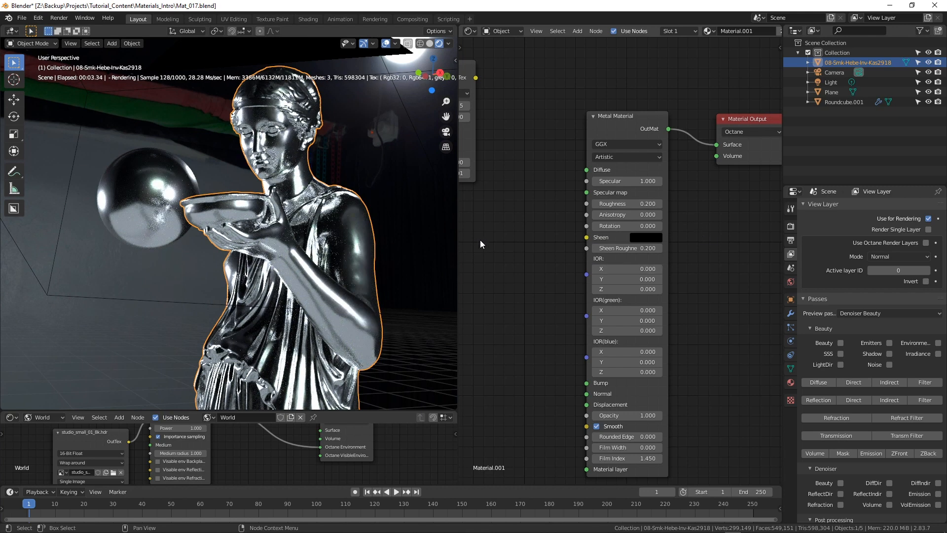
# Add an RGBSpectrum Tex node beside the Metal Material node
pyautogui.moveTo(522, 250); pyautogui.dragTo(533, 251, button='middle')
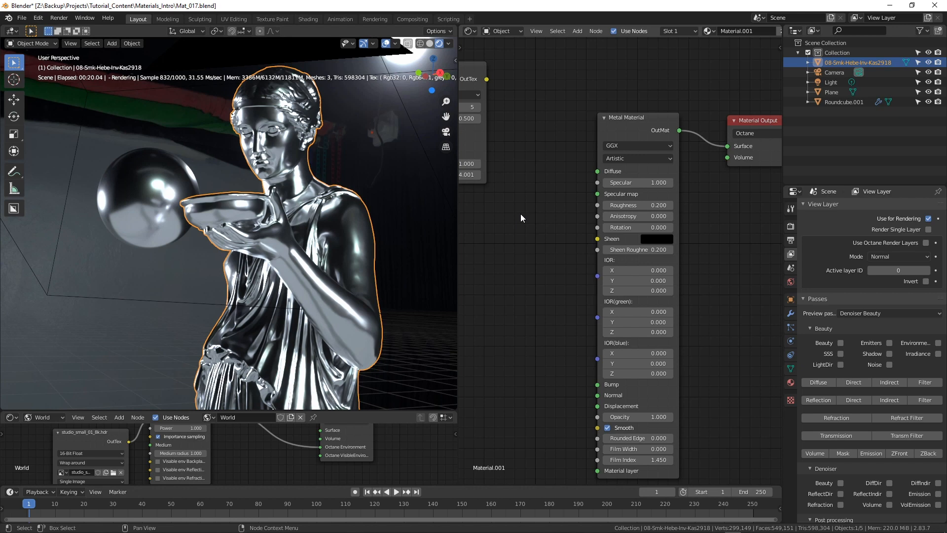
pyautogui.hotkey('shift', 'a')
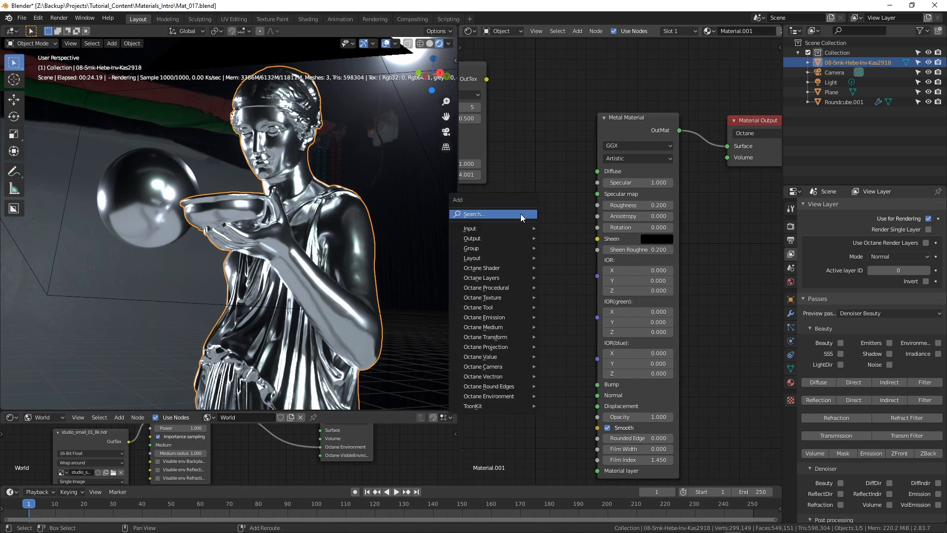
pyautogui.click(521, 217)
pyautogui.write('rgb')
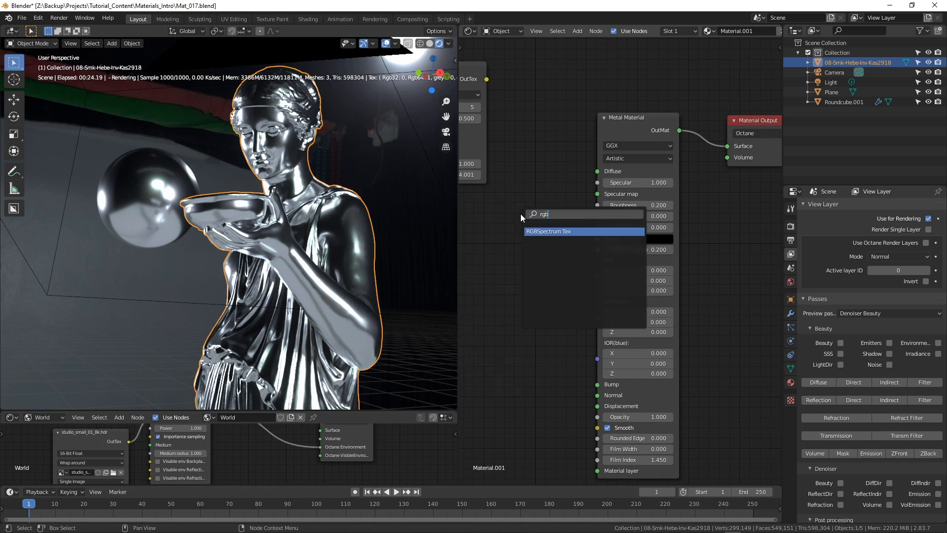
pyautogui.press('Return')
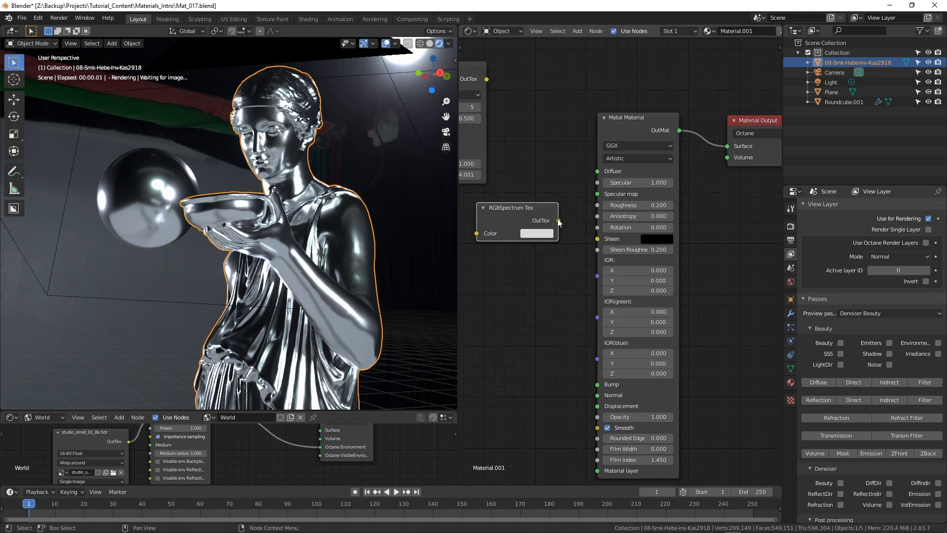
# Tint the RGBSpectrum texture pale yellow-green and link its output to the Metal Material's Specular input
pyautogui.click(537, 233)
pyautogui.moveTo(564, 124)
pyautogui.mouseDown()
pyautogui.moveTo(579, 157)
pyautogui.moveTo(547, 117)
pyautogui.moveTo(557, 136)
pyautogui.moveTo(552, 129)
pyautogui.mouseUp()
pyautogui.moveTo(597, 172)
pyautogui.mouseDown()
pyautogui.moveTo(582, 185)
pyautogui.moveTo(597, 182)
pyautogui.mouseUp()
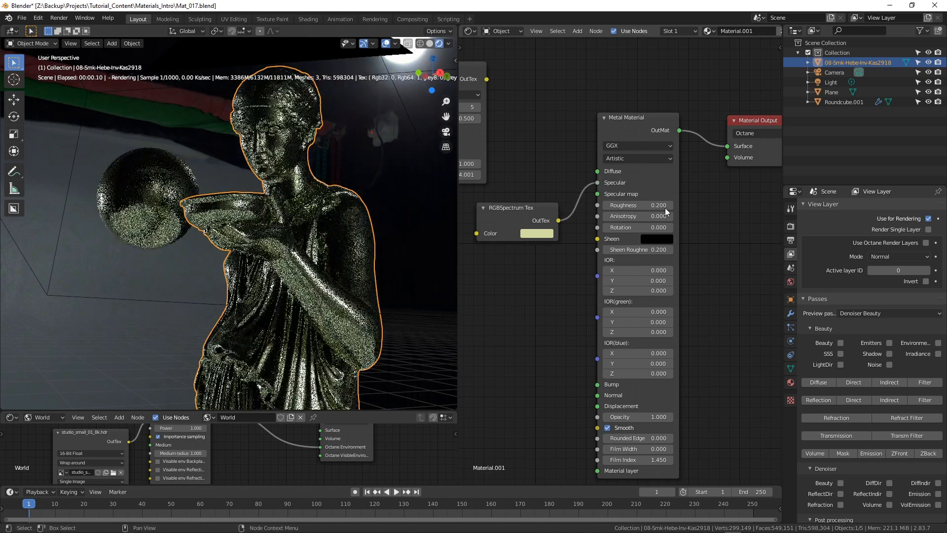
# Tint the Specular RGBSpectrum texture a deeper yellow at HSV 0.183, 0.407, 0.854 and place the Noise Tex node beneath it
pyautogui.click(534, 233)
pyautogui.moveTo(566, 139); pyautogui.dragTo(545, 131)
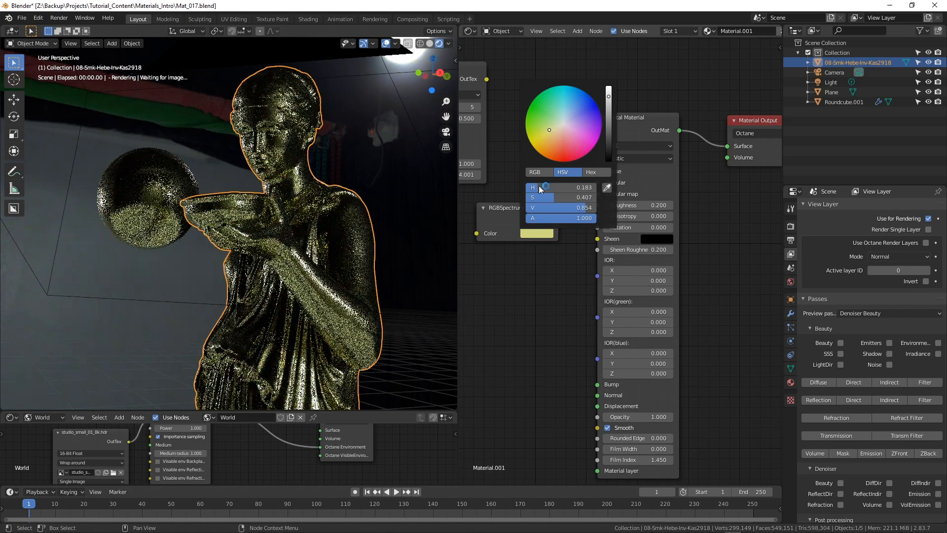
pyautogui.moveTo(524, 210); pyautogui.dragTo(517, 186)
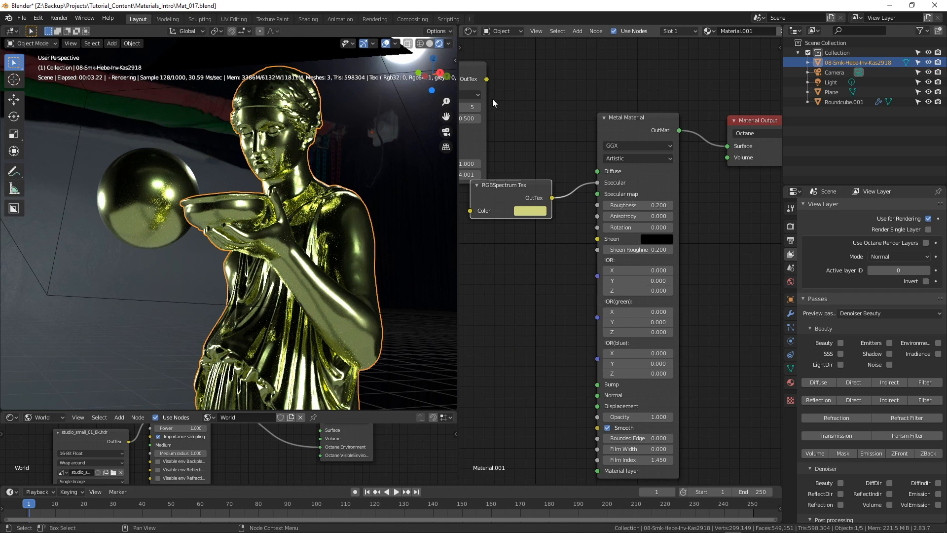
pyautogui.moveTo(464, 66); pyautogui.dragTo(527, 246)
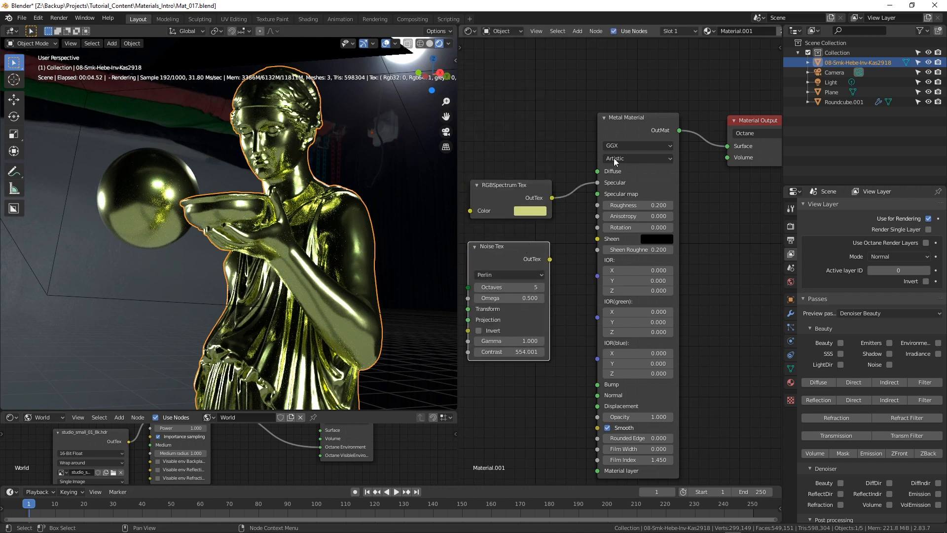
# Duplicate the RGBSpectrum Tex node above the original and colour the copy blue
pyautogui.click(514, 192)
pyautogui.hotkey('shift', 'd')
pyautogui.click(496, 89)
pyautogui.click(522, 149)
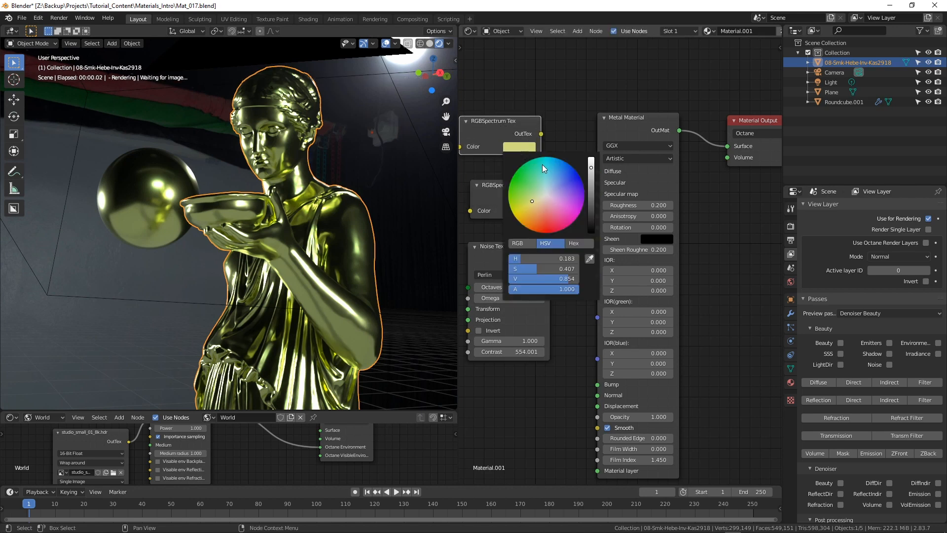
pyautogui.click(555, 174)
# Link the blue RGBSpectrum texture to the Metal Material's Diffuse input and the Noise Tex output to its Specular map input
pyautogui.moveTo(542, 134); pyautogui.dragTo(597, 171)
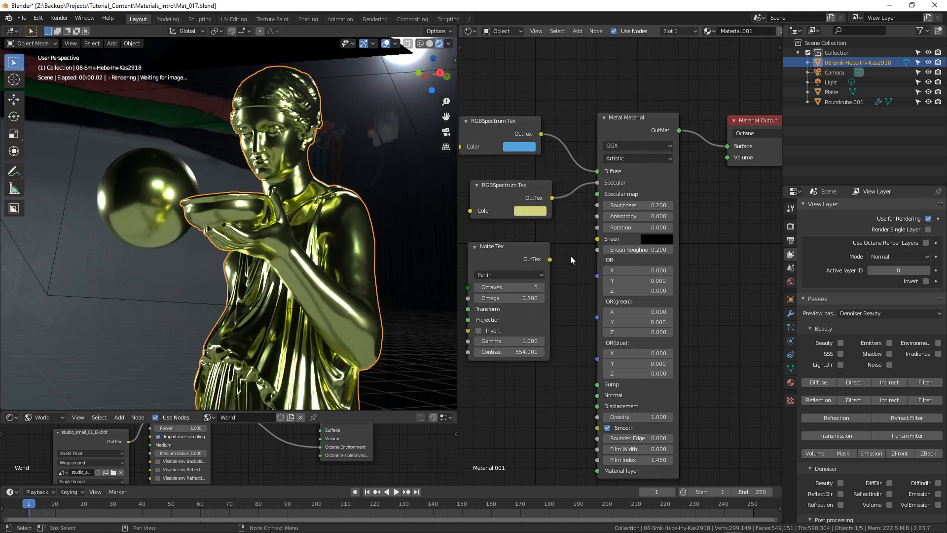
pyautogui.moveTo(527, 134); pyautogui.dragTo(536, 137)
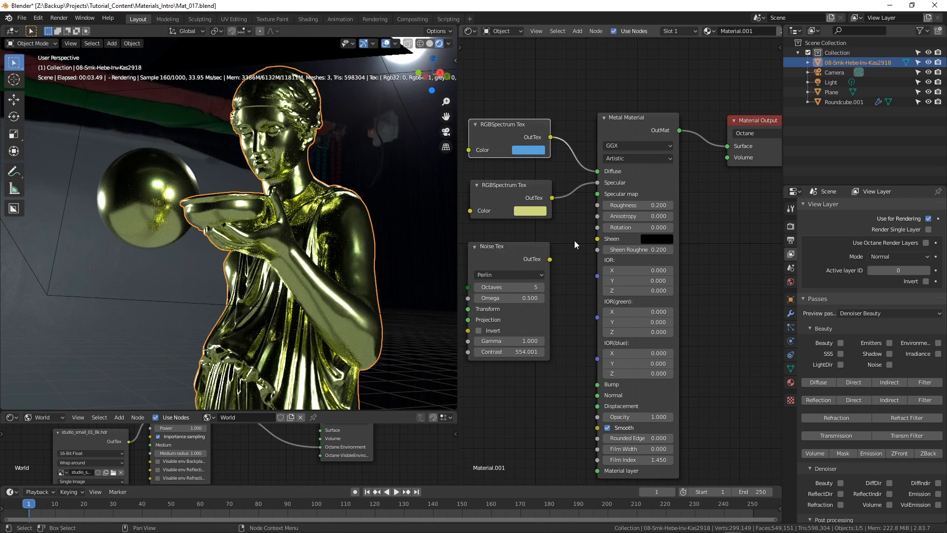
pyautogui.moveTo(550, 259); pyautogui.dragTo(598, 193)
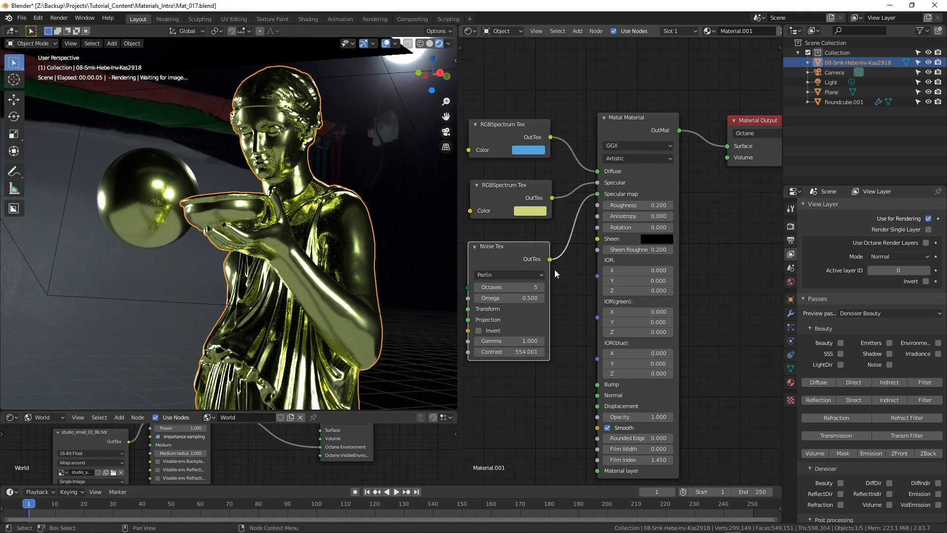
pyautogui.moveTo(514, 255); pyautogui.dragTo(523, 251)
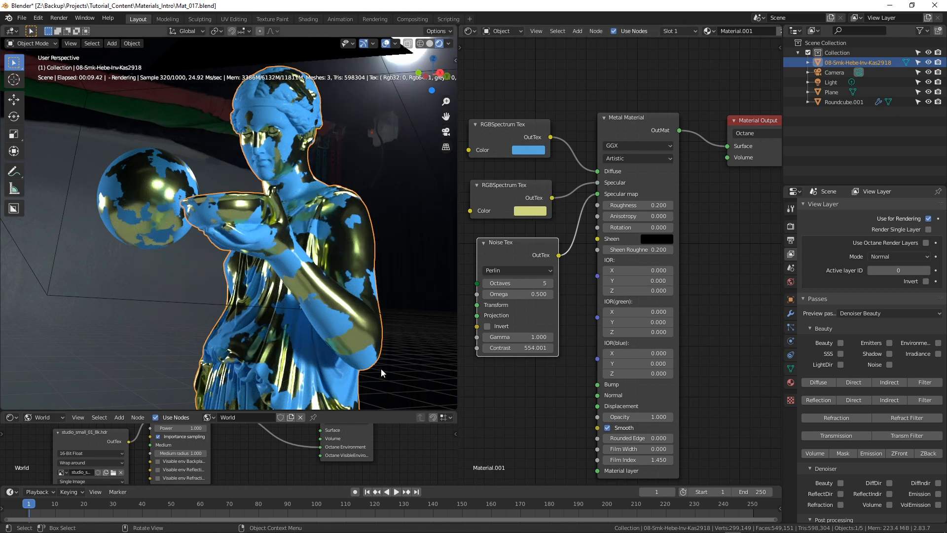
# Try a salmon red for the Specular RGBSpectrum texture and a green for the Diffuse one
pyautogui.click(531, 212)
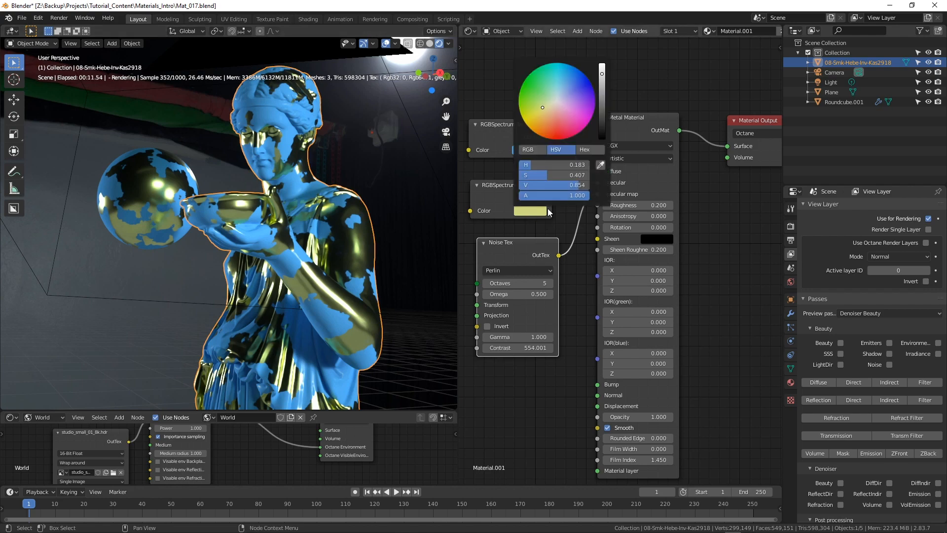
pyautogui.moveTo(558, 127)
pyautogui.mouseDown()
pyautogui.moveTo(538, 123)
pyautogui.moveTo(556, 121)
pyautogui.mouseUp()
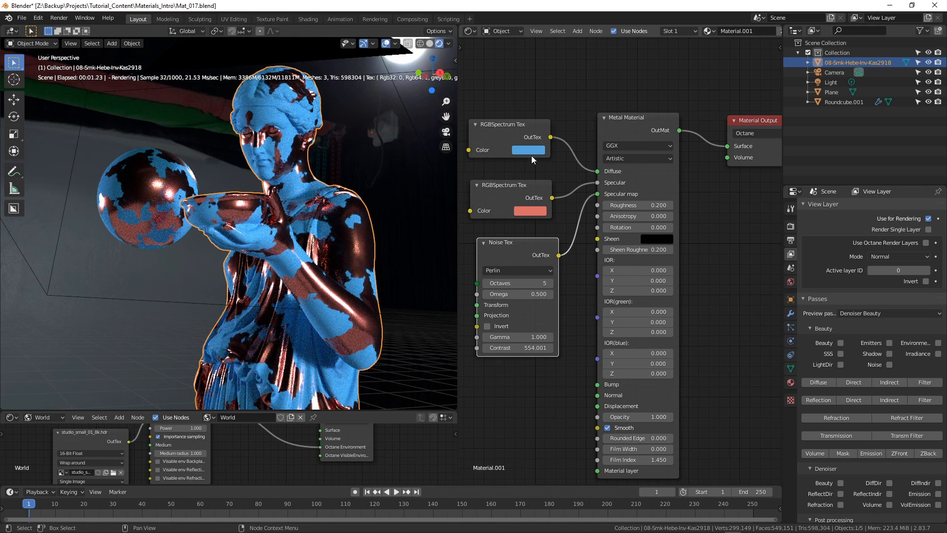
pyautogui.click(529, 151)
pyautogui.click(560, 200)
pyautogui.moveTo(560, 200); pyautogui.dragTo(545, 183)
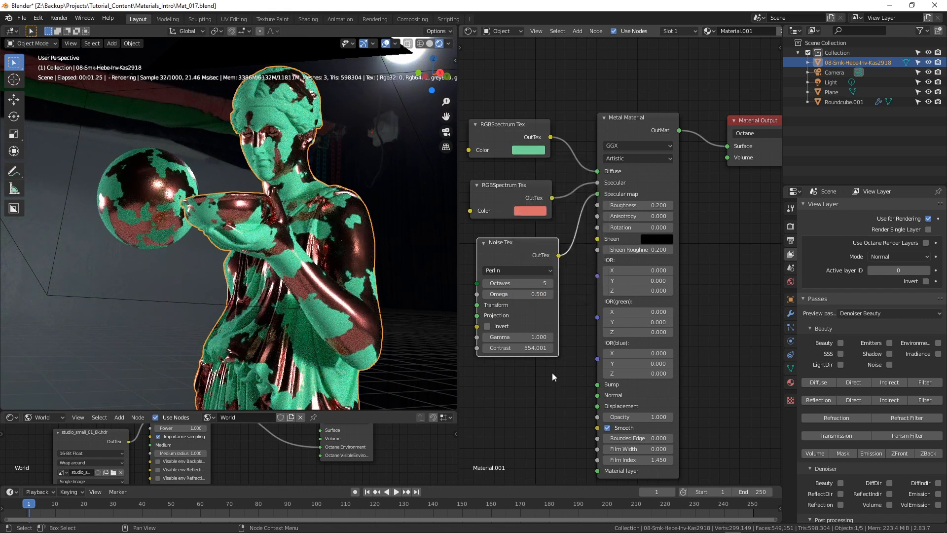
# Try low Noise Tex Contrast values such as 0.5 and 10, then set the Contrast to 57.4
pyautogui.doubleClick(518, 348)
pyautogui.write('1')
pyautogui.press('Return')
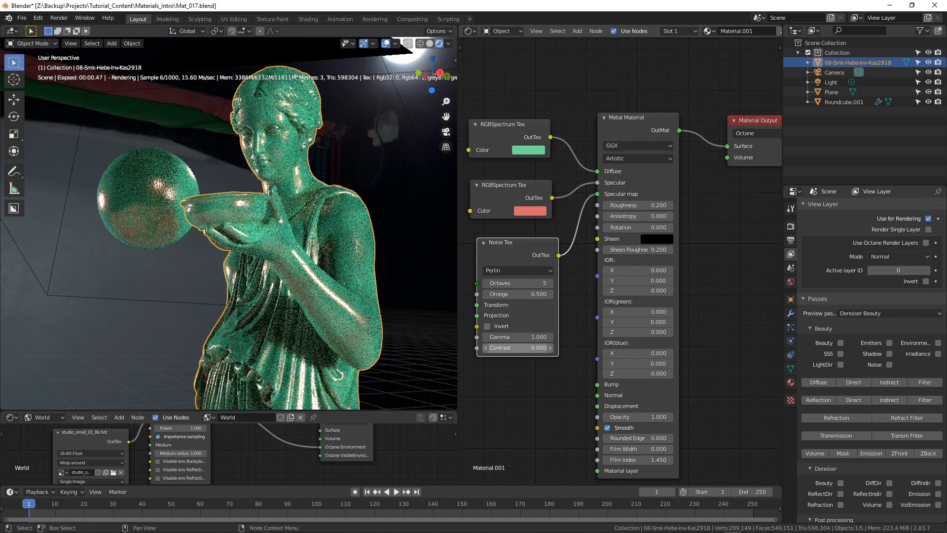
pyautogui.moveTo(518, 348); pyautogui.dragTo(528, 348)
pyautogui.doubleClick(518, 347)
pyautogui.write('0.5')
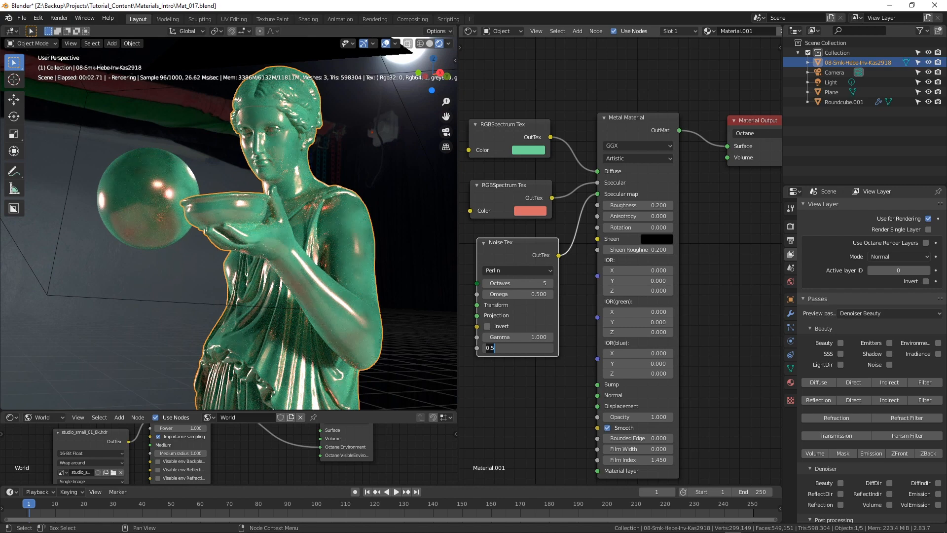
pyautogui.write('10')
pyautogui.press('Return')
pyautogui.moveTo(518, 348); pyautogui.dragTo(543, 348)
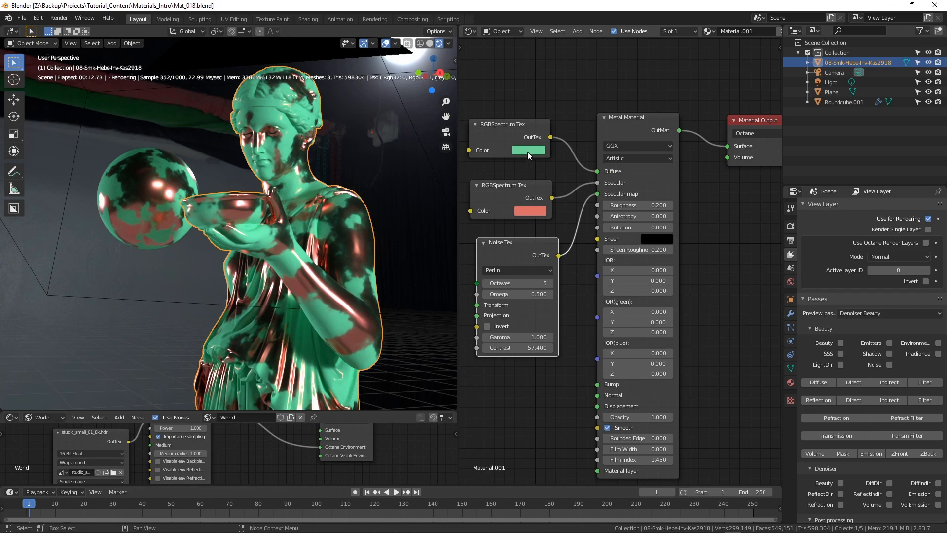
# Recolour the Diffuse RGBSpectrum texture pale blue and the Specular RGBSpectrum texture a lighter pink
pyautogui.click(528, 151)
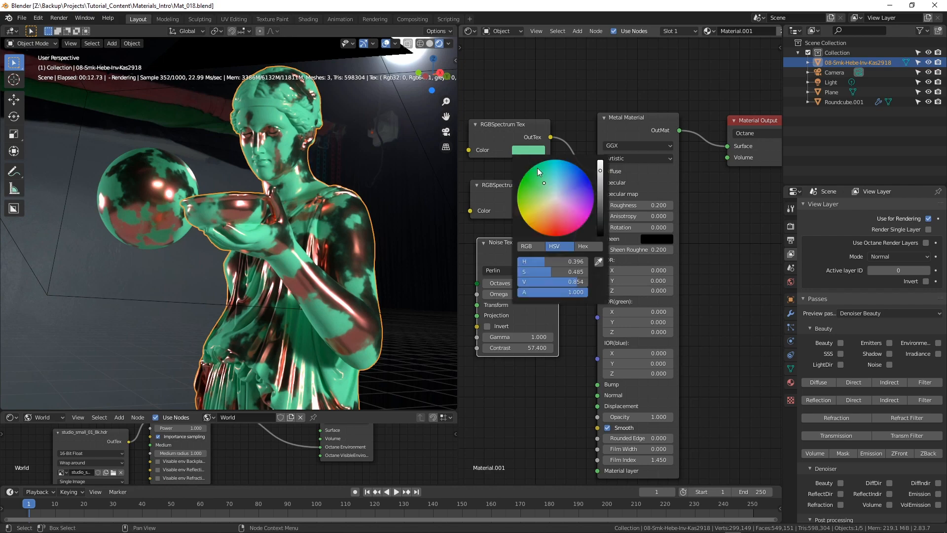
pyautogui.moveTo(556, 186); pyautogui.dragTo(559, 189)
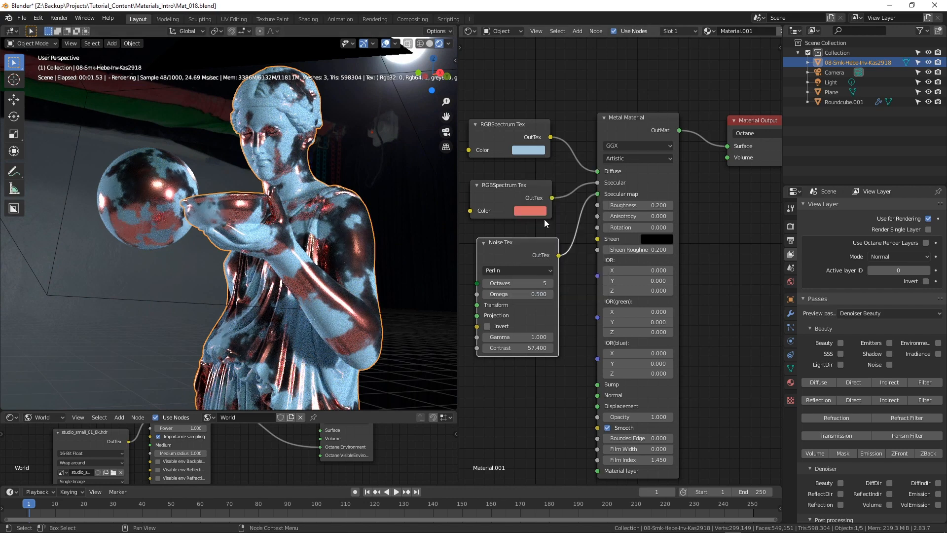
pyautogui.click(531, 214)
pyautogui.click(549, 121)
pyautogui.moveTo(549, 122); pyautogui.dragTo(557, 115)
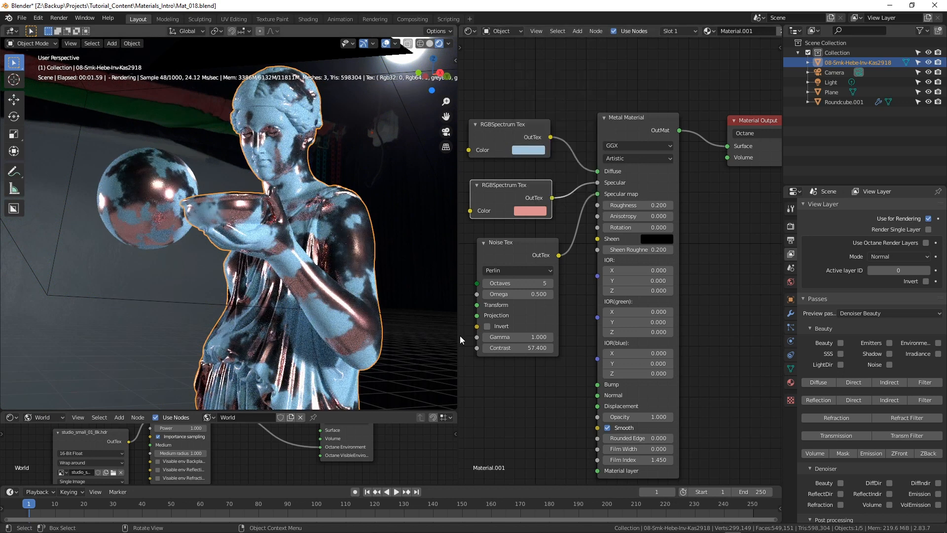
# Try the IOR + color metallic reflection mode with the IOR set to X 0.59 and Y 2.1
pyautogui.moveTo(706, 273); pyautogui.dragTo(711, 253, button='middle')
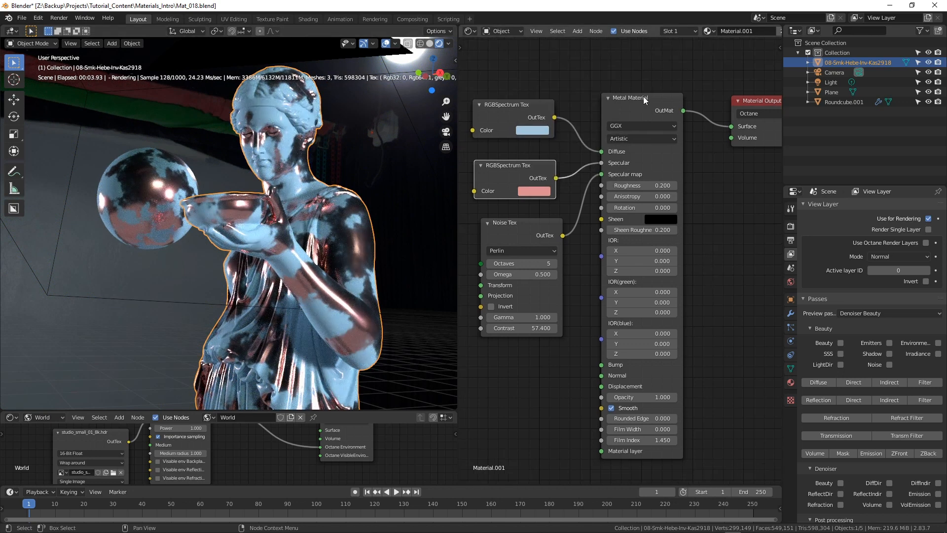
pyautogui.click(635, 141)
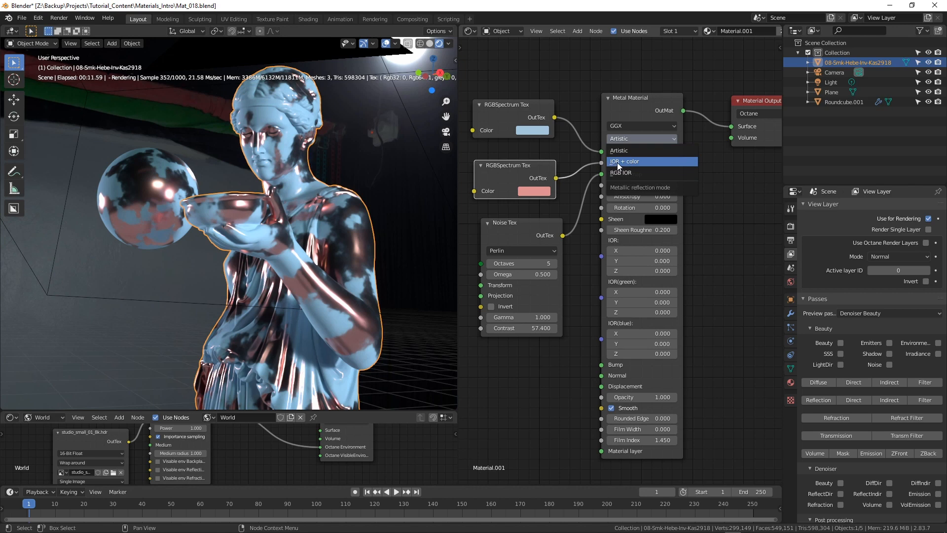
pyautogui.click(647, 162)
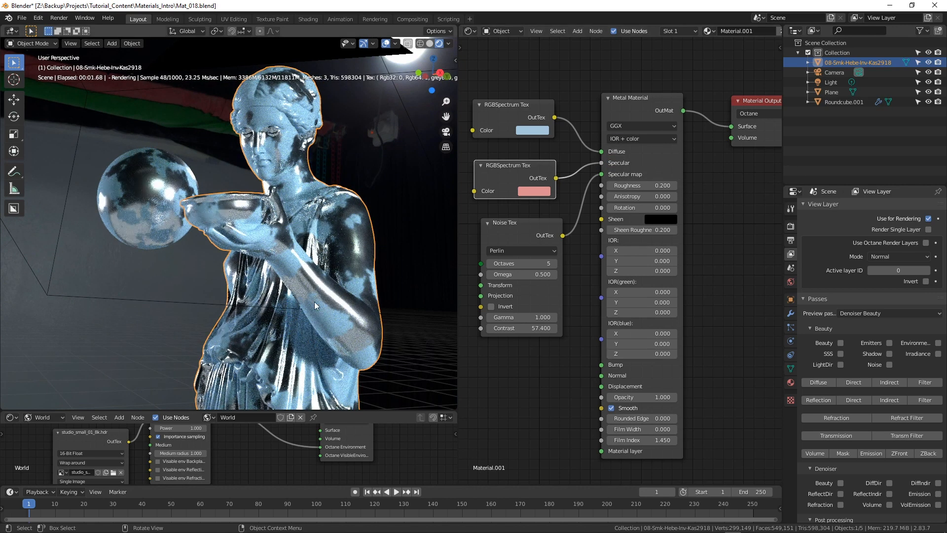
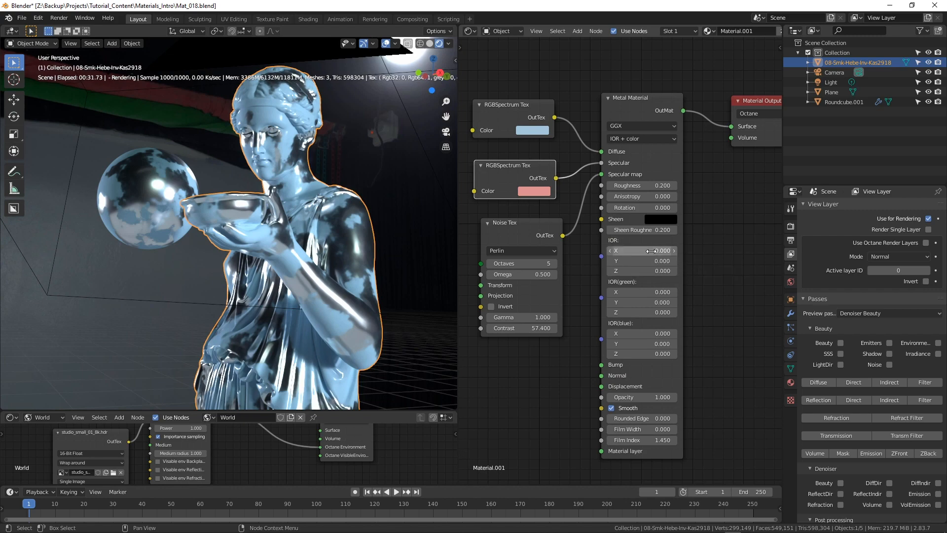
pyautogui.moveTo(641, 251); pyautogui.dragTo(670, 250)
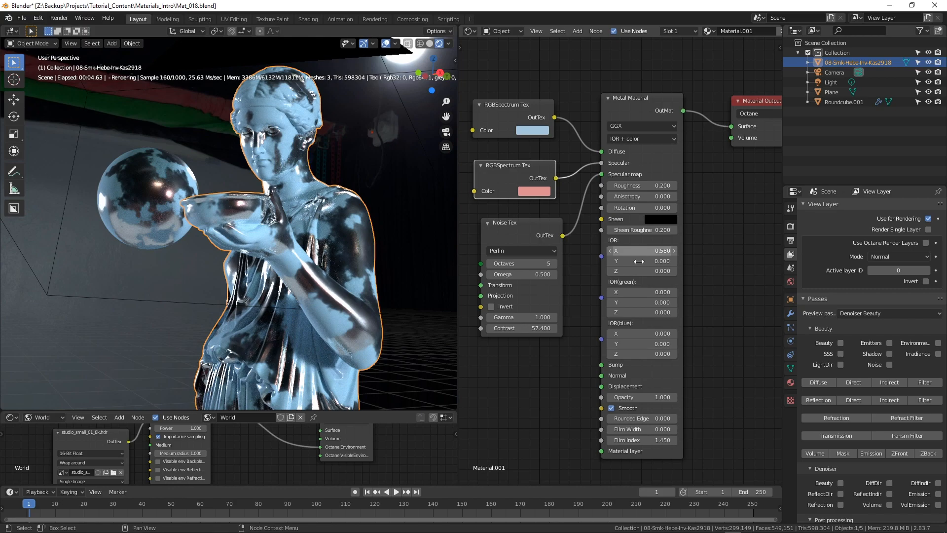
pyautogui.moveTo(640, 261)
pyautogui.mouseDown()
pyautogui.moveTo(662, 261)
pyautogui.moveTo(619, 251)
pyautogui.moveTo(648, 250)
pyautogui.moveTo(641, 261)
pyautogui.moveTo(600, 261)
pyautogui.moveTo(638, 261)
pyautogui.moveTo(640, 251)
pyautogui.mouseUp()
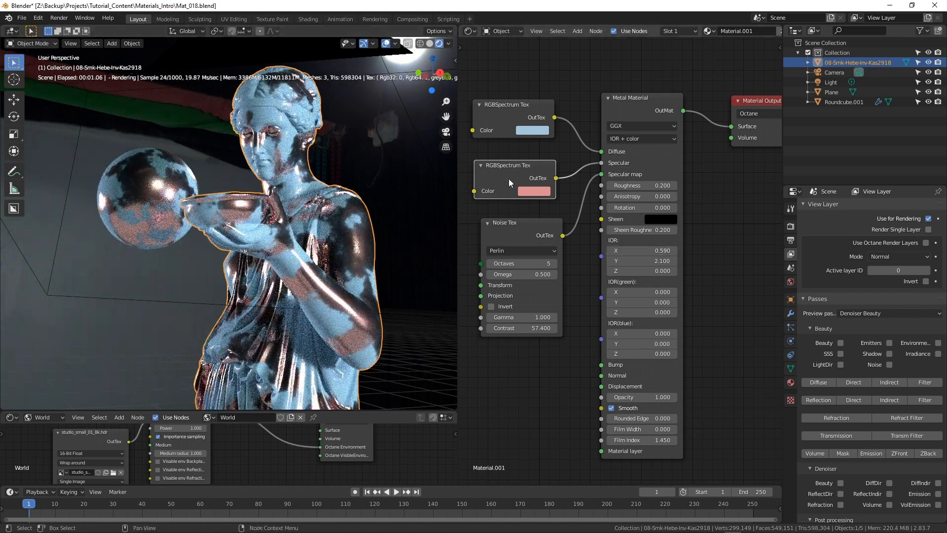
# Try a pale peach on the Specular RGBSpectrum texture, then make it a saturated orange
pyautogui.click(530, 193)
pyautogui.moveTo(564, 91)
pyautogui.mouseDown()
pyautogui.moveTo(540, 73)
pyautogui.moveTo(548, 100)
pyautogui.moveTo(572, 89)
pyautogui.moveTo(560, 90)
pyautogui.mouseUp()
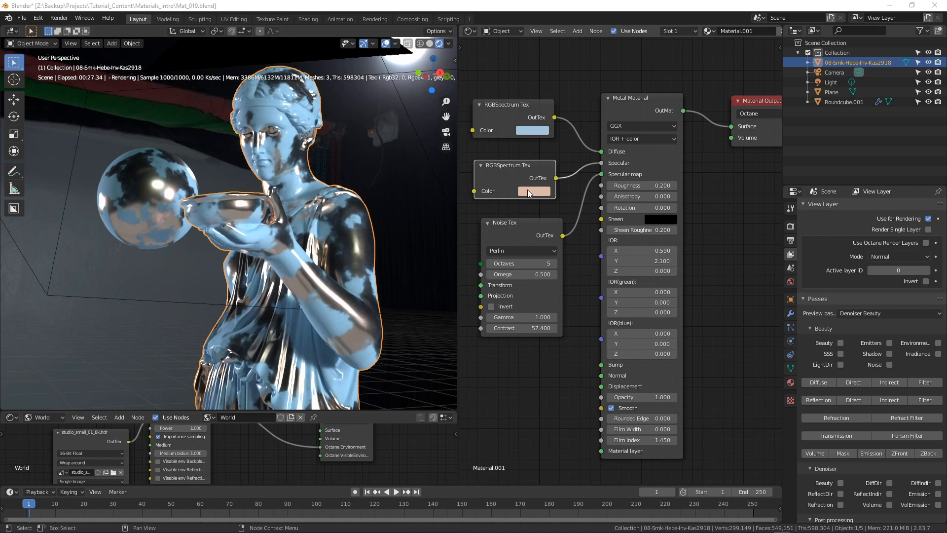
pyautogui.click(527, 191)
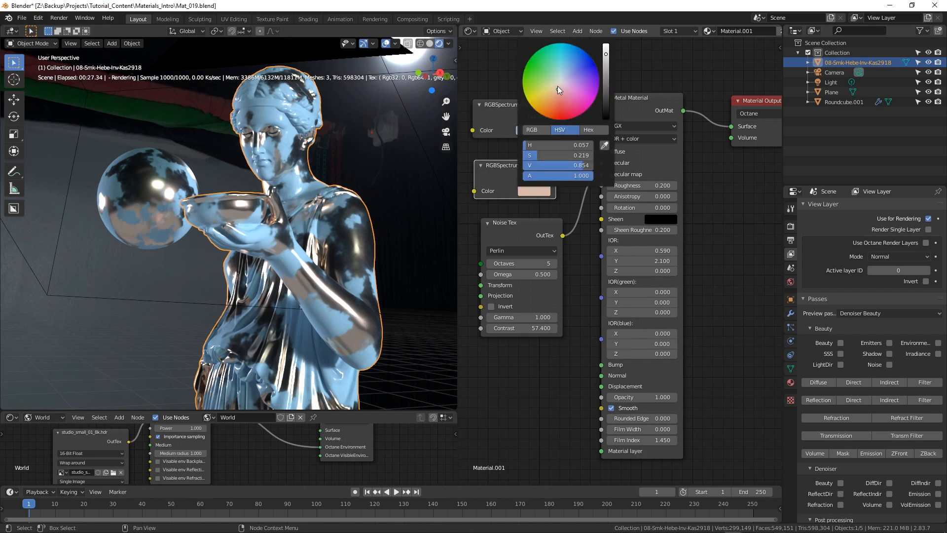
pyautogui.moveTo(557, 87)
pyautogui.mouseDown()
pyautogui.moveTo(551, 99)
pyautogui.moveTo(560, 102)
pyautogui.mouseUp()
pyautogui.moveTo(558, 145); pyautogui.dragTo(561, 145)
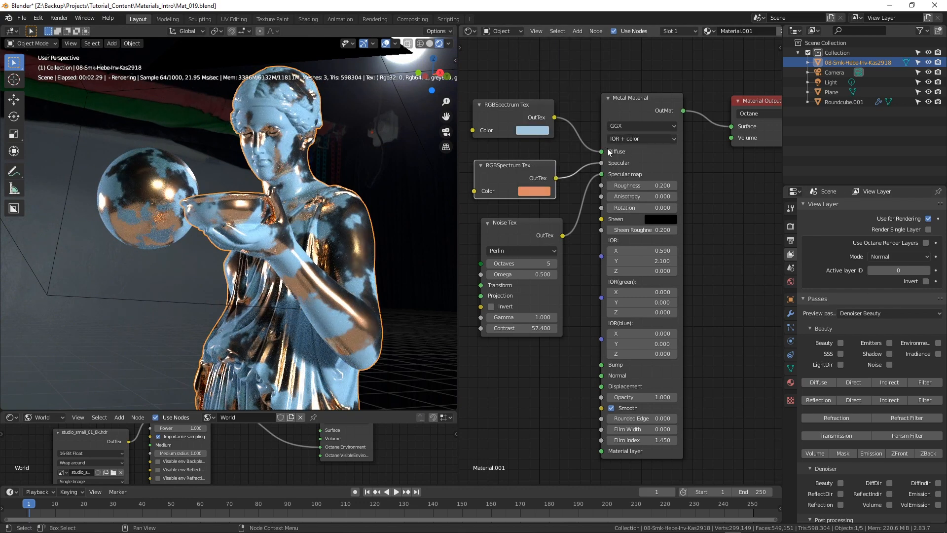
# Switch the Metal Material's metallic reflection mode to RGB IOR and reset the IOR X and Y values to 0
pyautogui.click(636, 138)
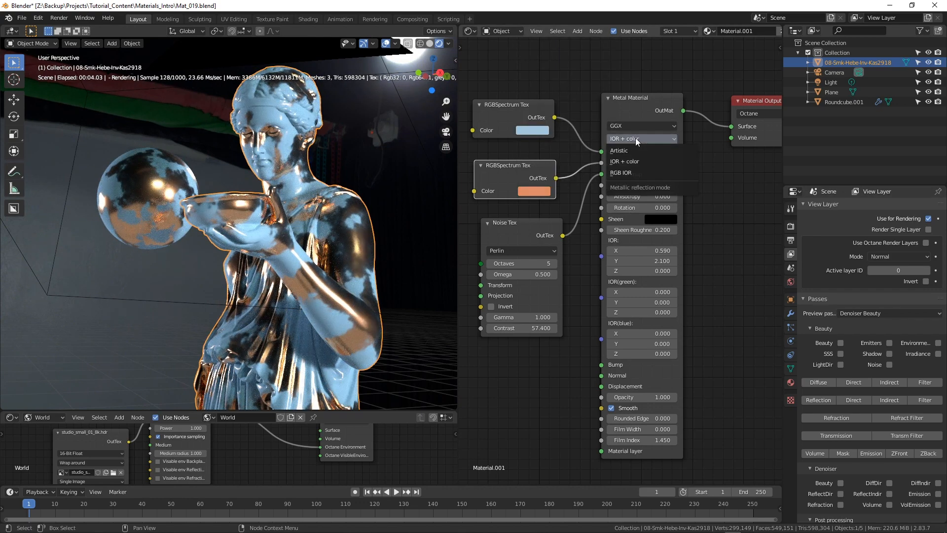
pyautogui.click(632, 173)
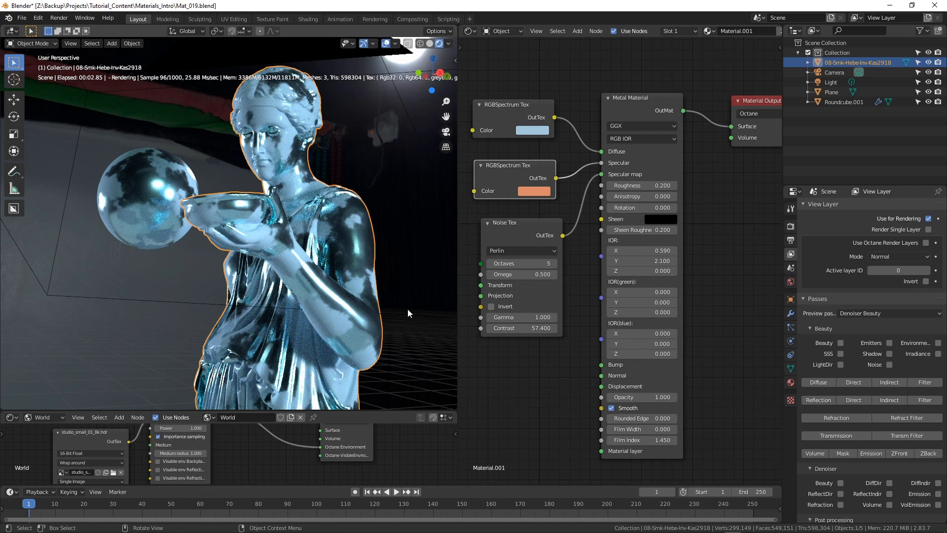
pyautogui.moveTo(647, 251); pyautogui.dragTo(614, 261)
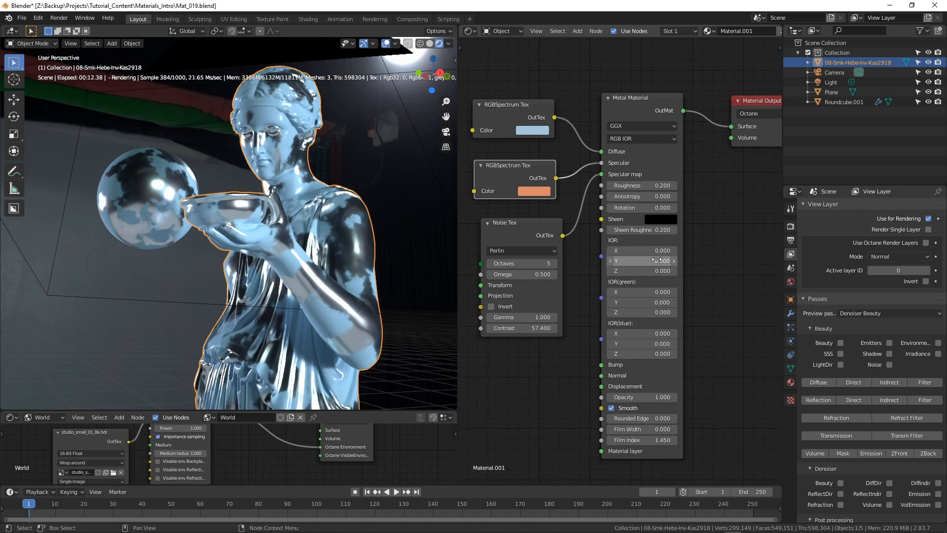
# Try IOR X 0.3 and Y 1.5, IOR(green) X 1.5 and Y 0.6, and IOR(blue) X 0.9 and Y 1.9
pyautogui.moveTo(659, 252)
pyautogui.mouseDown()
pyautogui.moveTo(673, 252)
pyautogui.moveTo(652, 259)
pyautogui.moveTo(672, 261)
pyautogui.mouseUp()
pyautogui.moveTo(654, 293); pyautogui.dragTo(656, 334)
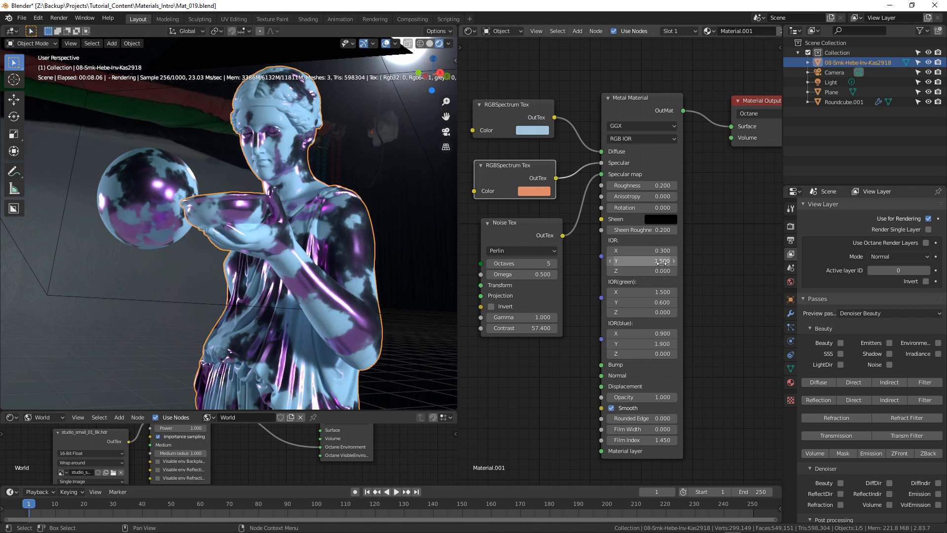
pyautogui.moveTo(658, 303); pyautogui.dragTo(652, 303)
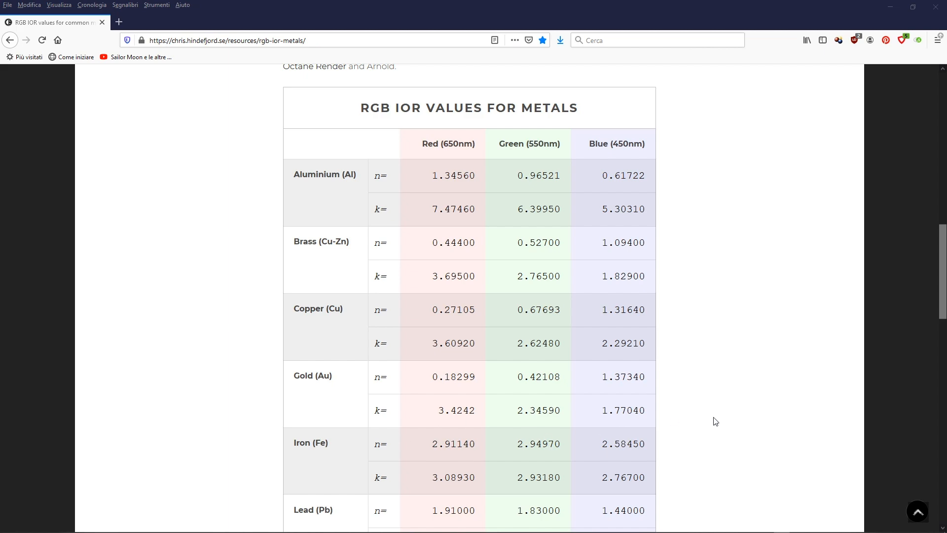
# Switch back to Blender and disconnect both RGBSpectrum textures and the Noise Tex from the Metal Material
pyautogui.hotkey('alt', 'Tab')
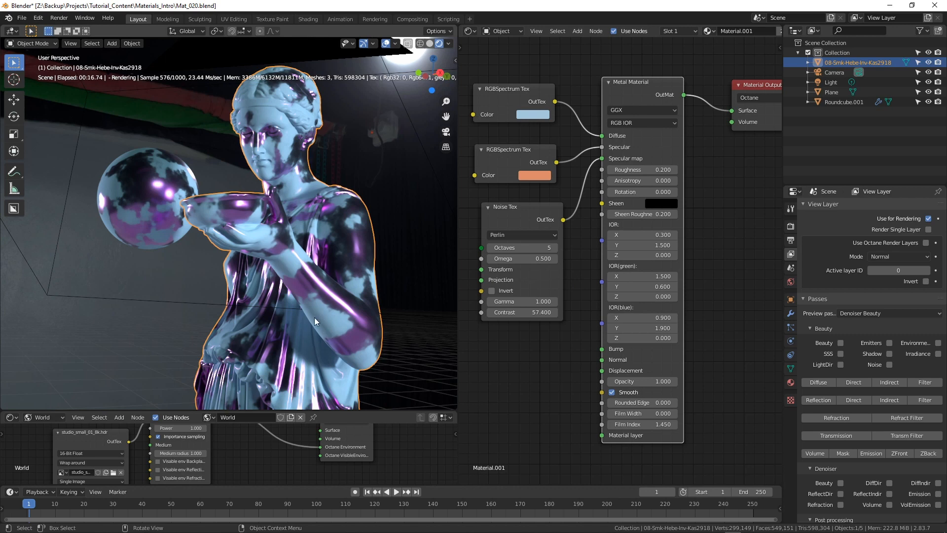
pyautogui.moveTo(602, 135); pyautogui.dragTo(578, 172)
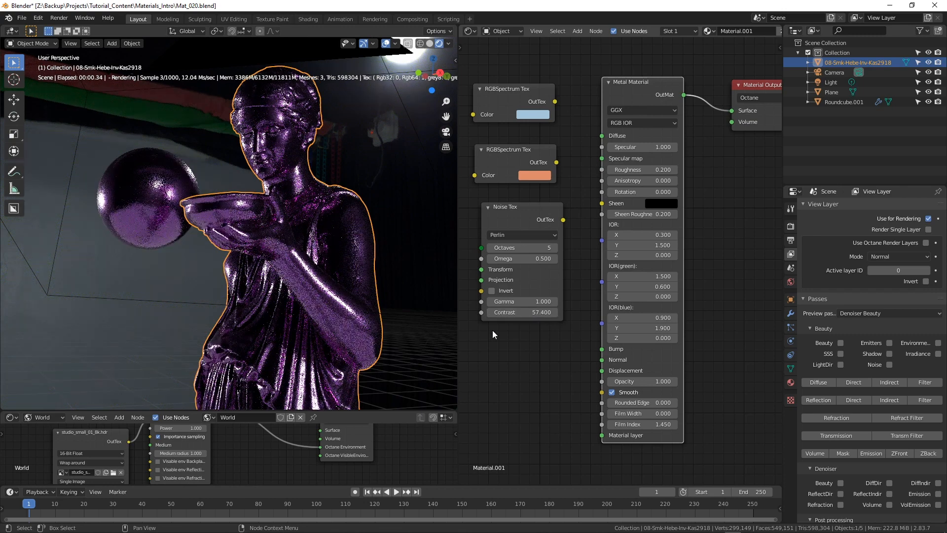
# Reset the X and Y values of the Metal Material's IOR, IOR(green) and IOR(blue) to 0
pyautogui.press('BackSpace')
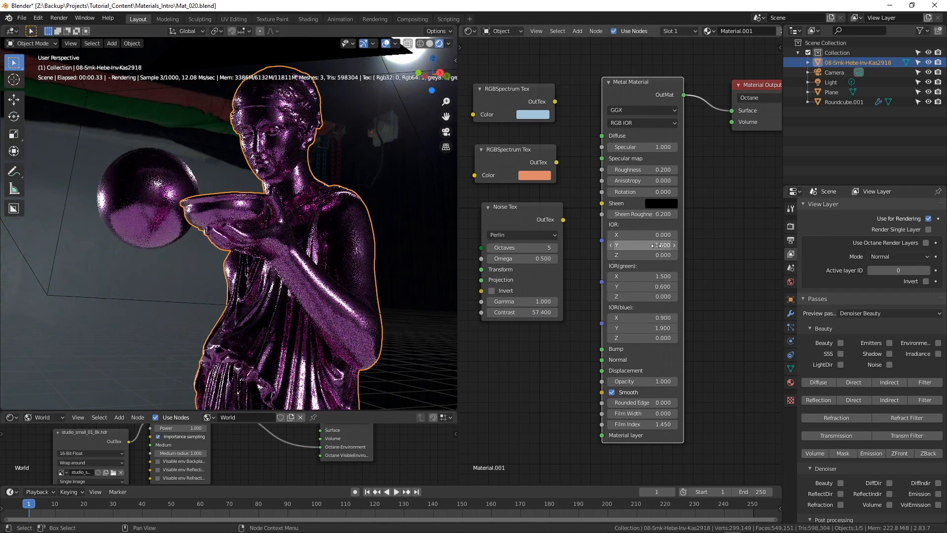
pyautogui.press('BackSpace')
pyautogui.press('BackSpace')
pyautogui.press('BackSpace')
pyautogui.press('BackSpace')
pyautogui.press('BackSpace')
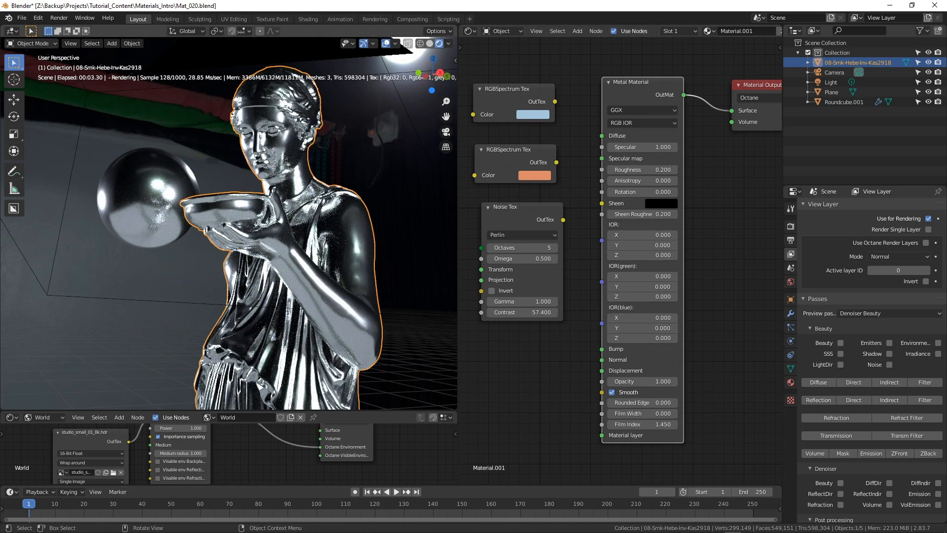
# Set the Metal Material's first IOR group to X 0.183 and Y 3.424, leaving Z as it is
pyautogui.click(651, 235)
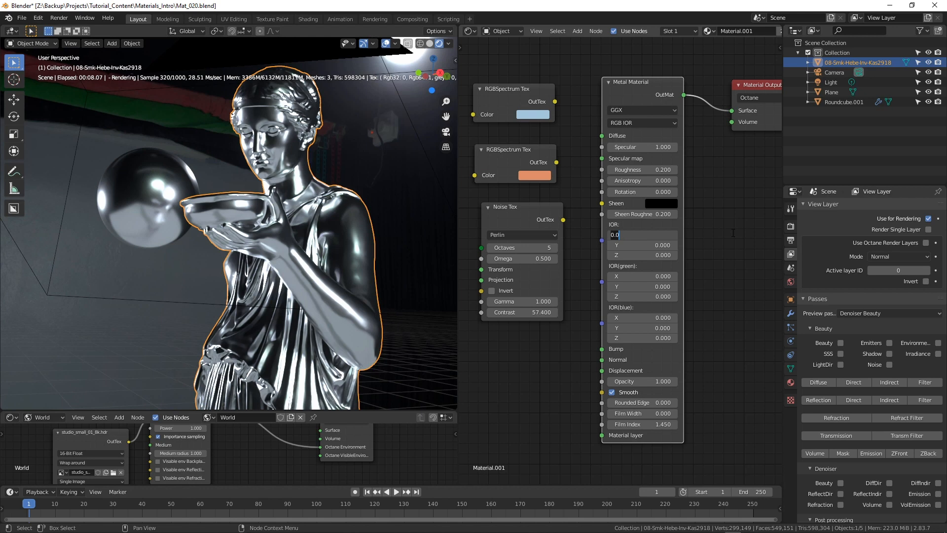
pyautogui.press('BackSpace')
pyautogui.write('18299')
pyautogui.press('Tab')
pyautogui.write('3')
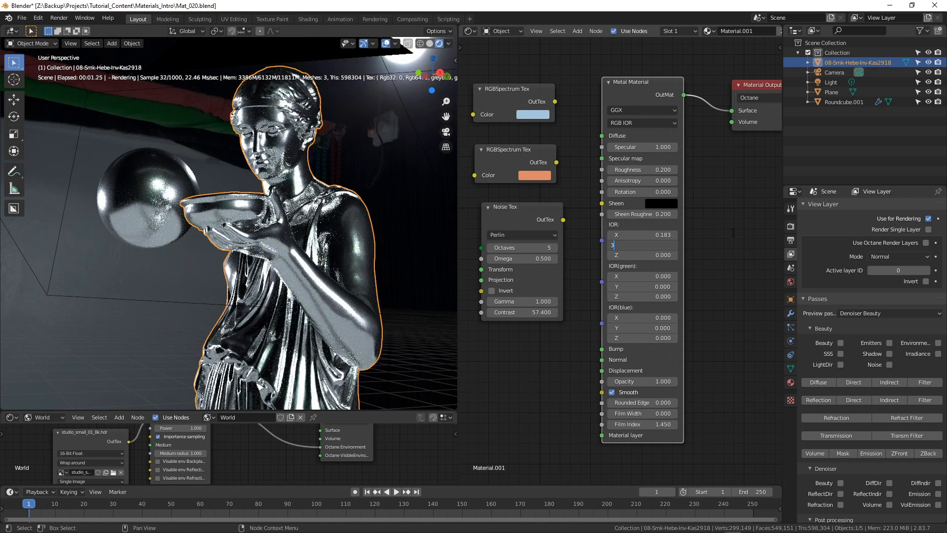
pyautogui.write('.45')
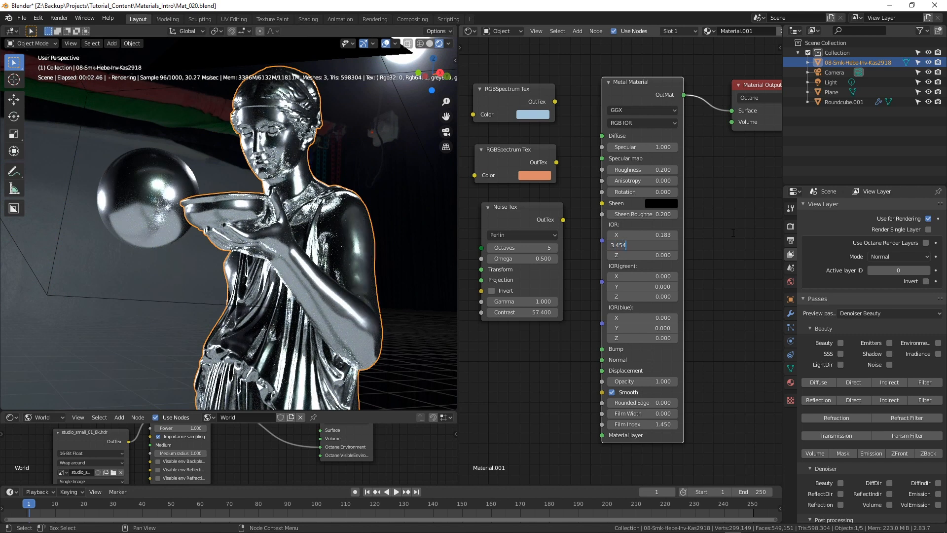
pyautogui.write('4')
pyautogui.press('Tab')
pyautogui.press('Tab')
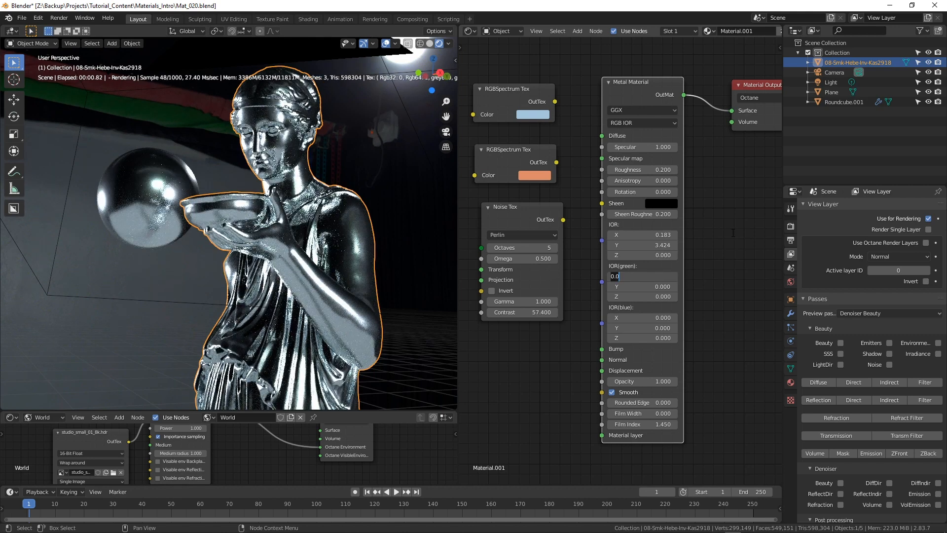
# Set the Metal Material's IOR(green) to X 0.42108 and Y 2.3459
pyautogui.write('0')
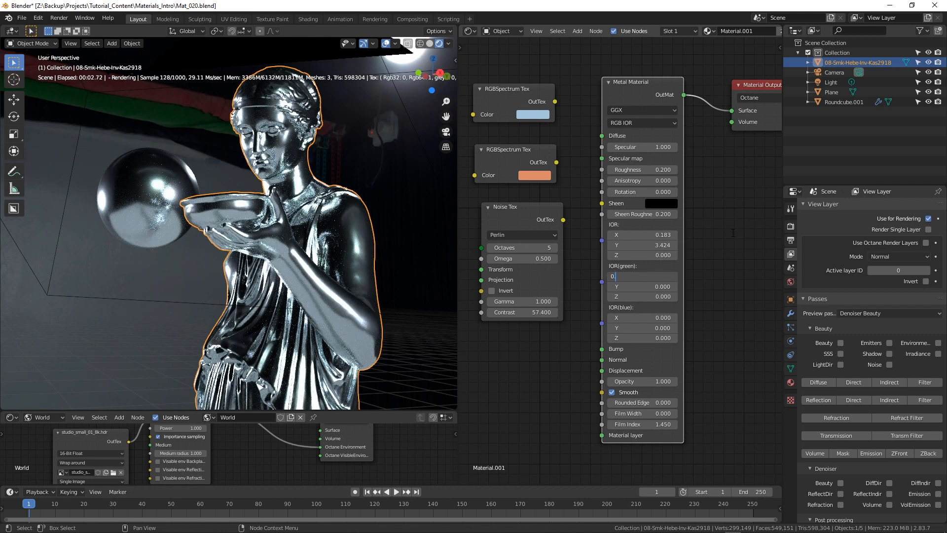
pyautogui.write('.42108')
pyautogui.press('Tab')
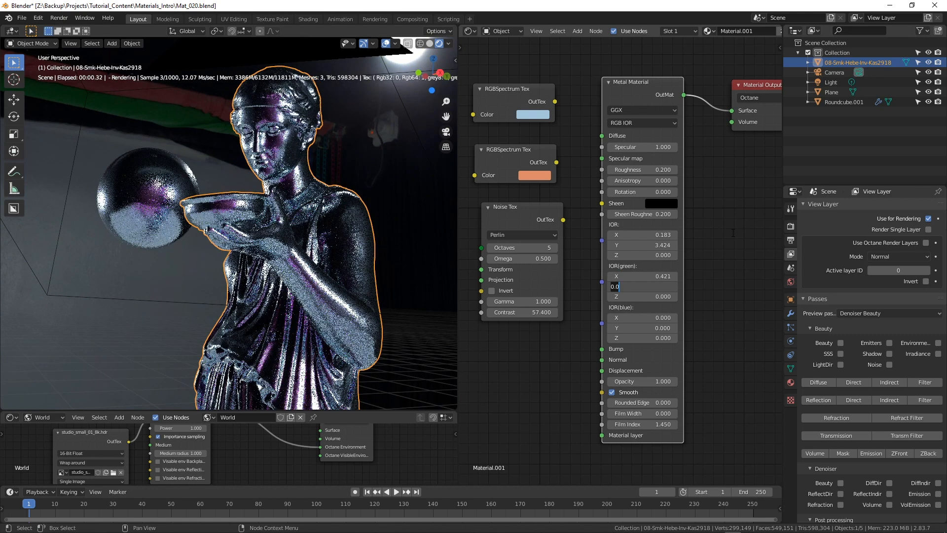
pyautogui.write('2.3')
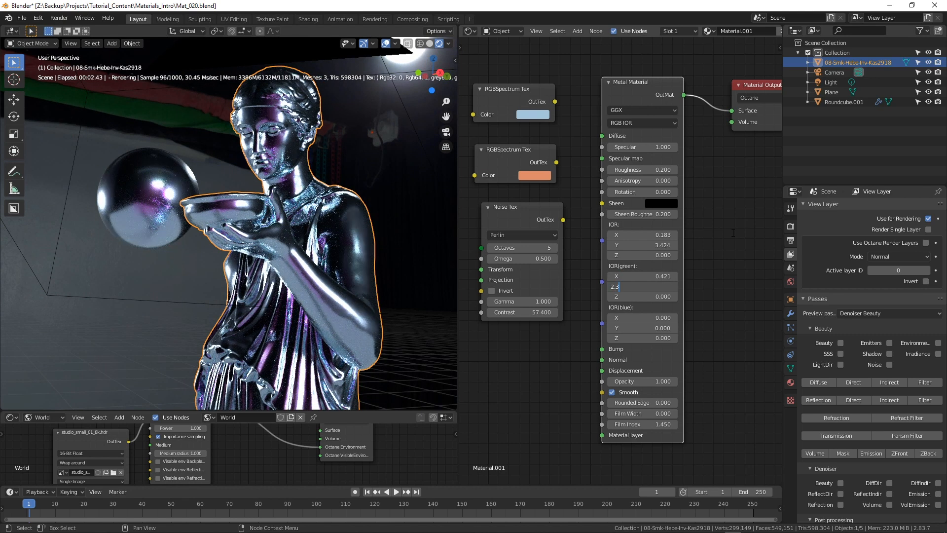
pyautogui.write('459')
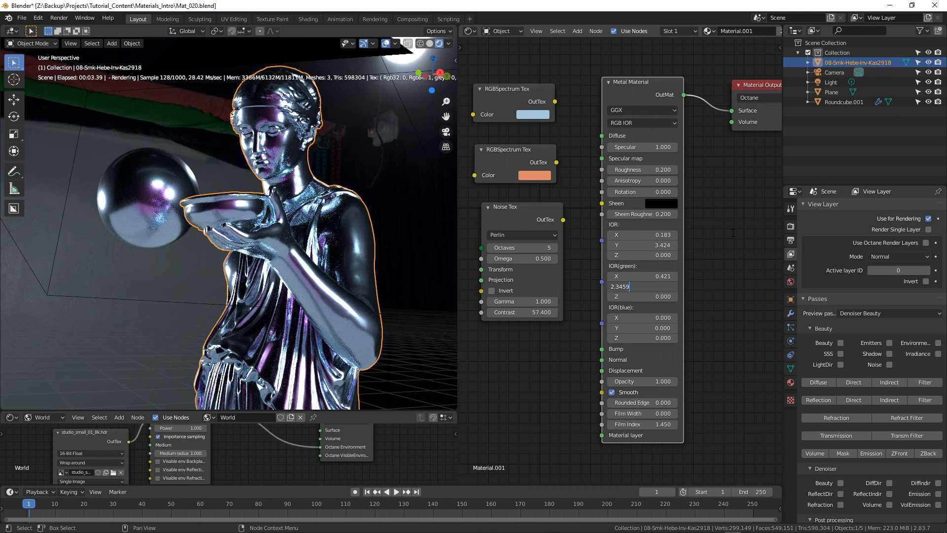
pyautogui.press('Tab')
pyautogui.press('Tab')
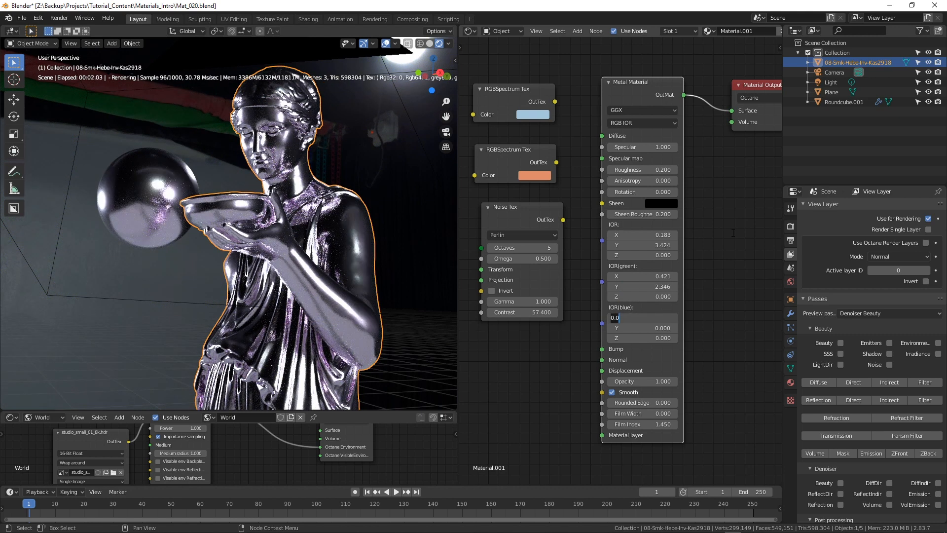
# Set the Metal Material's IOR(blue) to X 1.3734 and Y 1.77
pyautogui.write('1.3734')
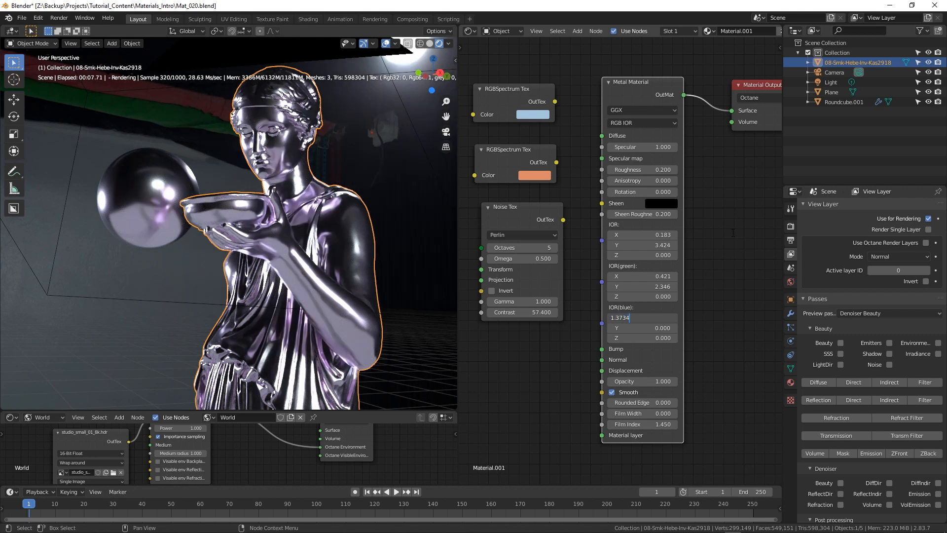
pyautogui.press('Tab')
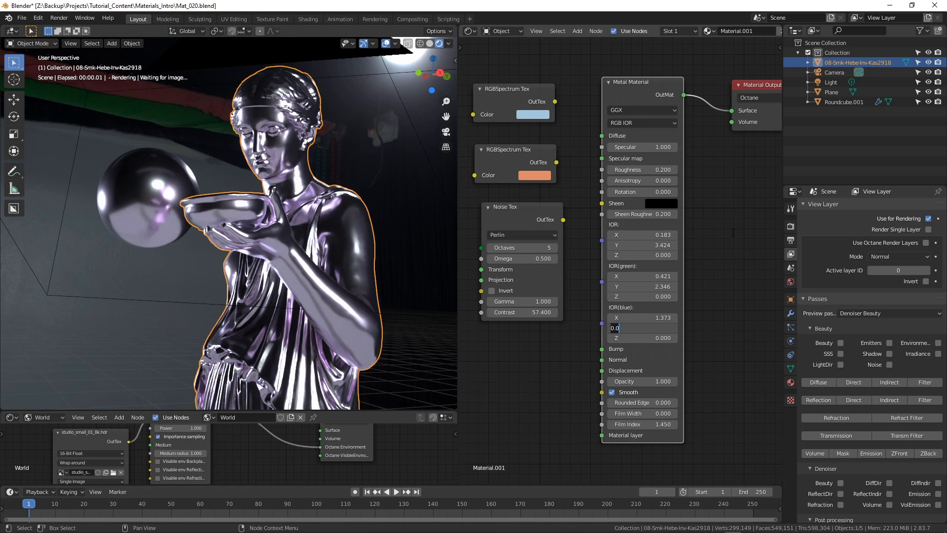
pyautogui.write('1.77')
pyautogui.press('Return')
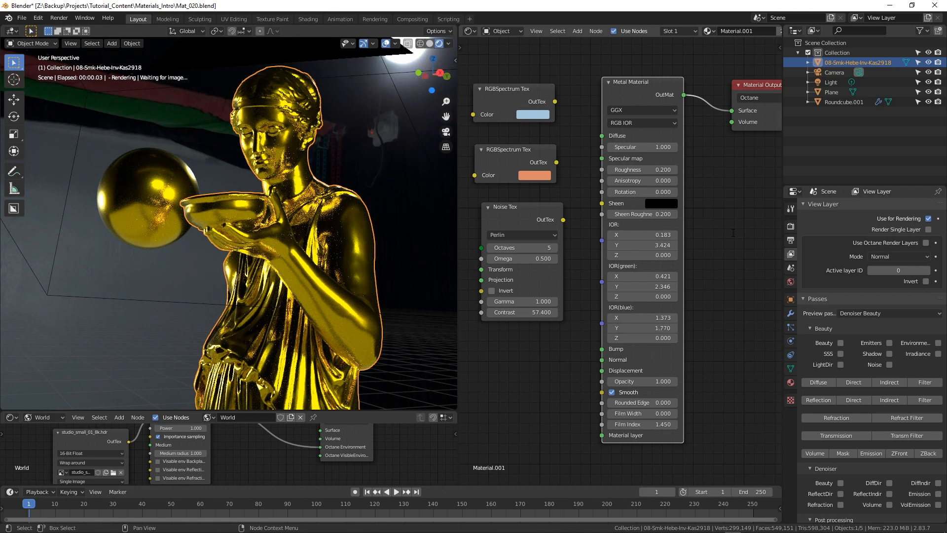
# Deselect the statue and examine the metal material on the statue and sphere from the back and front
pyautogui.moveTo(396, 239); pyautogui.dragTo(284, 277, button='middle')
pyautogui.moveTo(285, 279)
pyautogui.keyDown('alt'); pyautogui.mouseDown()
pyautogui.moveTo(302, 282)
pyautogui.moveTo(266, 284)
pyautogui.mouseUp(); pyautogui.keyUp('alt')
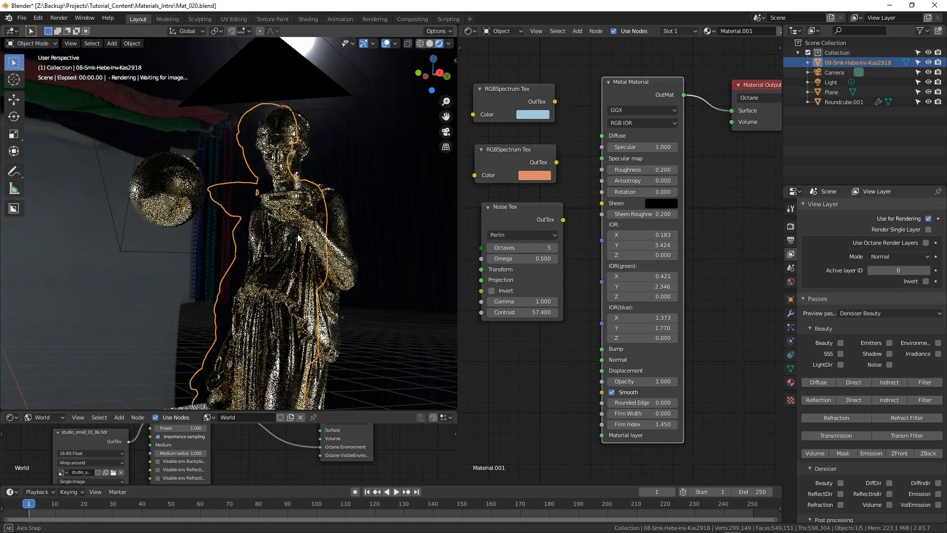
pyautogui.click(334, 288)
pyautogui.scroll(2, 373, 249)
pyautogui.moveTo(374, 250); pyautogui.dragTo(306, 285, button='middle')
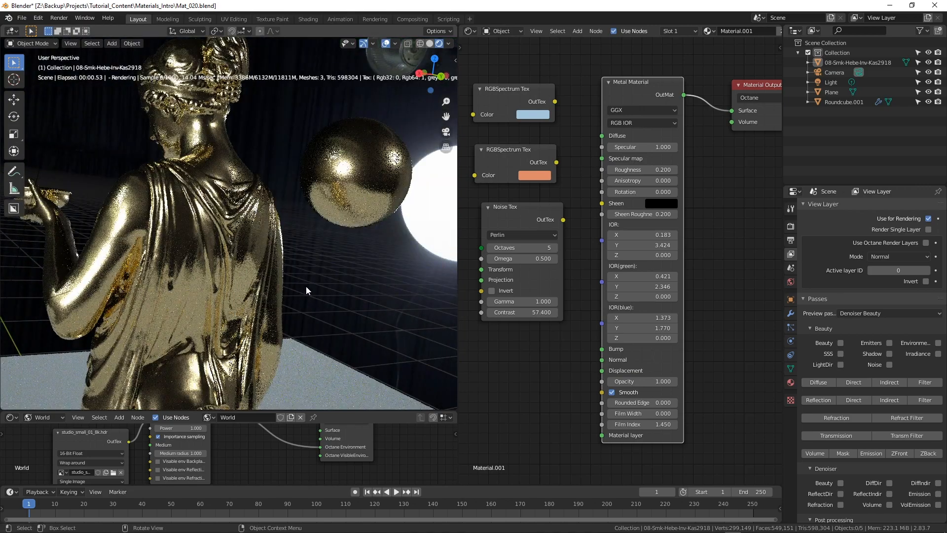
pyautogui.moveTo(409, 254); pyautogui.dragTo(414, 243, button='middle')
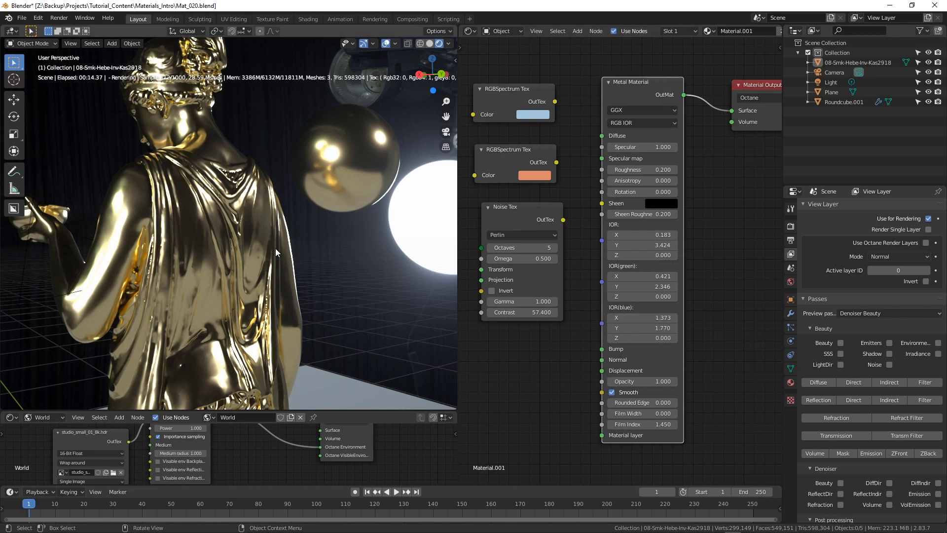
pyautogui.moveTo(207, 201); pyautogui.dragTo(307, 252, button='middle')
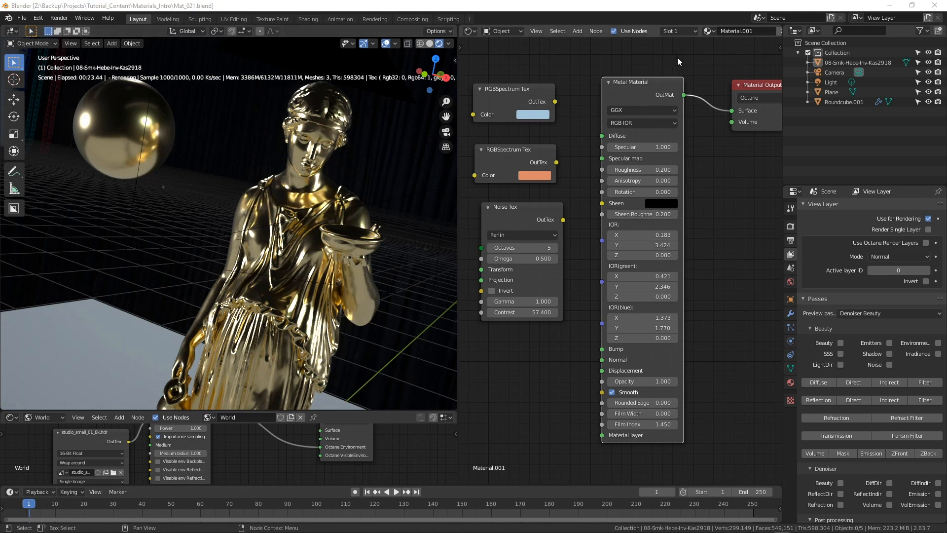
# Replace the Metal Material and its loose texture nodes with a Universal Material connected to the Material Output's Surface
pyautogui.moveTo(677, 58); pyautogui.dragTo(519, 345)
pyautogui.press('Delete')
pyautogui.hotkey('shift', 'a')
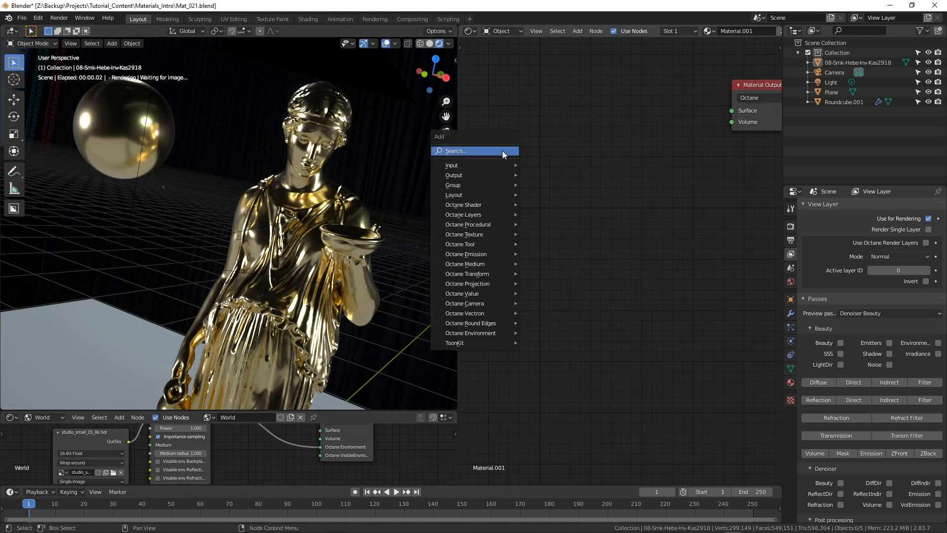
pyautogui.click(503, 150)
pyautogui.write('universal')
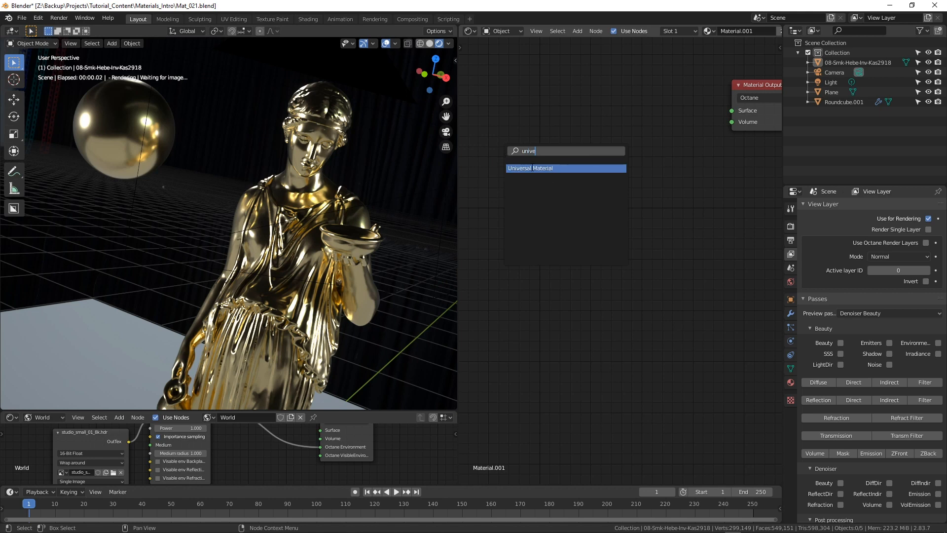
pyautogui.press('Return')
pyautogui.click(617, 70)
pyautogui.moveTo(665, 81); pyautogui.dragTo(734, 111)
# Examine the Universal Material node's full set of parameters, from its mode options down to the material layer input
pyautogui.scroll(-4, 692, 284)
pyautogui.moveTo(726, 365); pyautogui.dragTo(686, 291, button='middle')
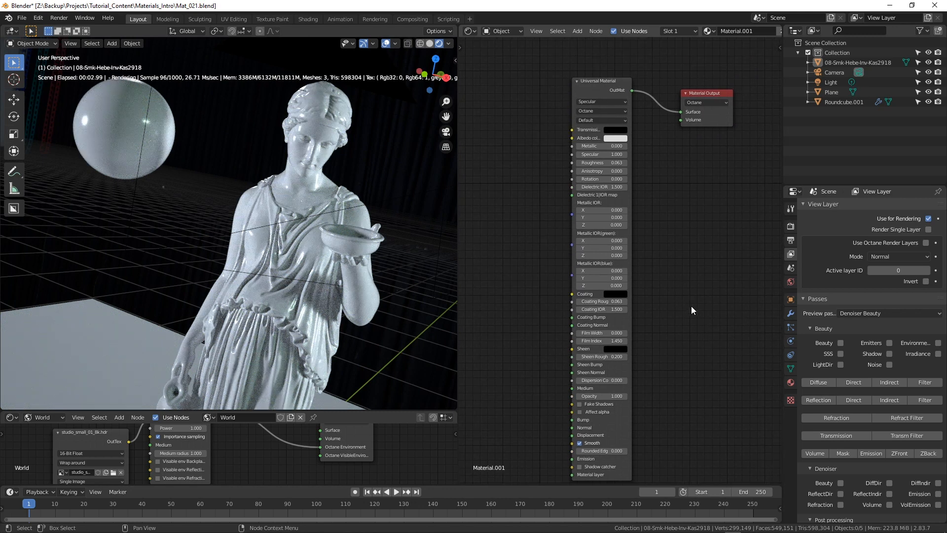
pyautogui.moveTo(688, 356); pyautogui.dragTo(695, 333, button='middle')
pyautogui.scroll(2, 750, 204)
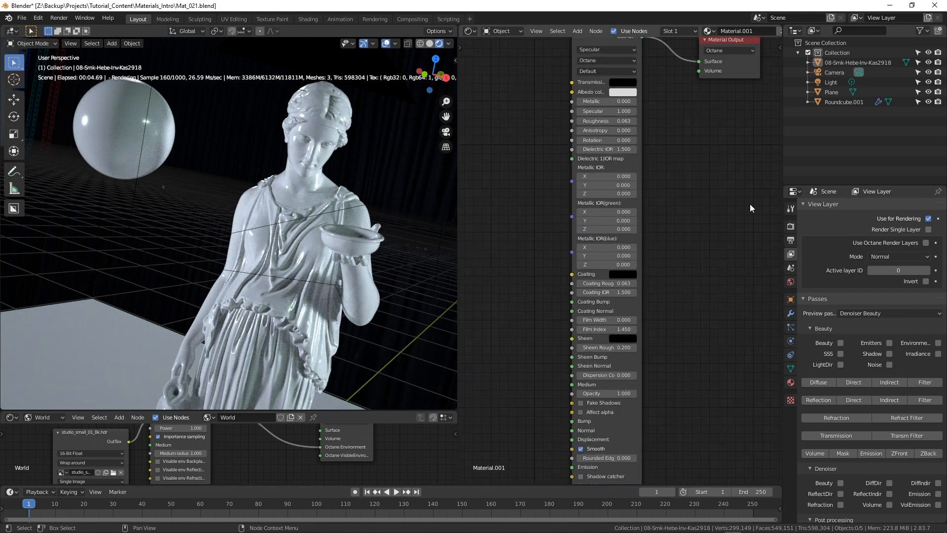
pyautogui.moveTo(720, 194); pyautogui.dragTo(720, 227, button='middle')
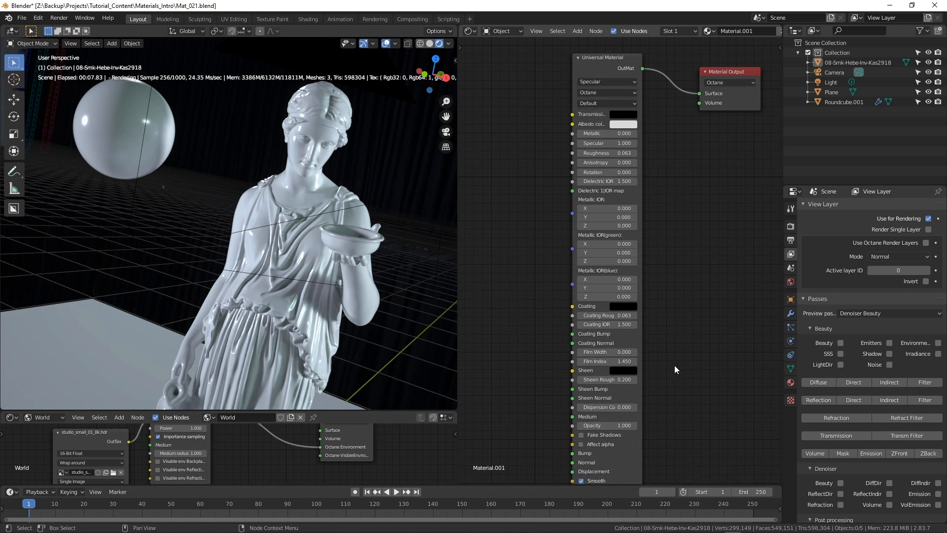
pyautogui.moveTo(723, 262); pyautogui.dragTo(709, 320, button='middle')
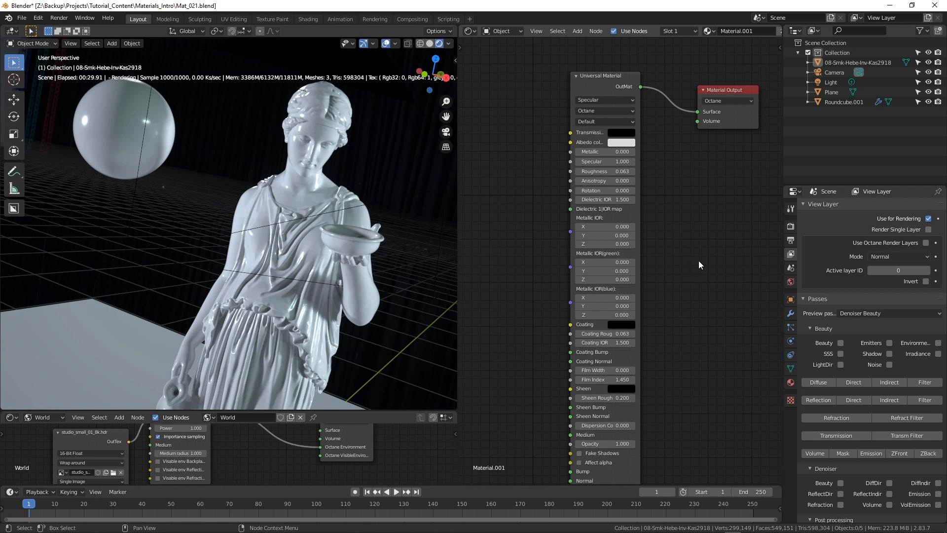
pyautogui.moveTo(690, 390); pyautogui.dragTo(689, 423, button='middle')
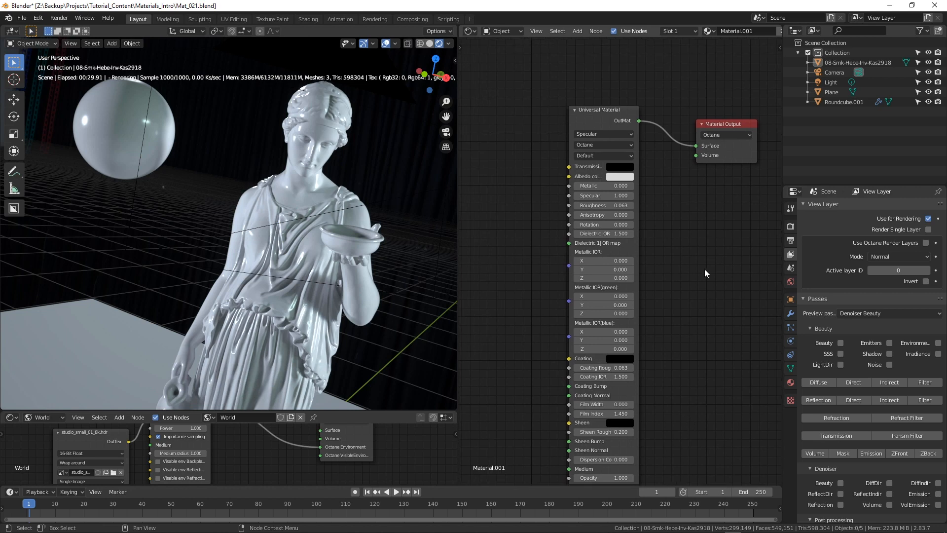
pyautogui.scroll(1, 714, 249)
pyautogui.moveTo(685, 175); pyautogui.dragTo(675, 193, button='middle')
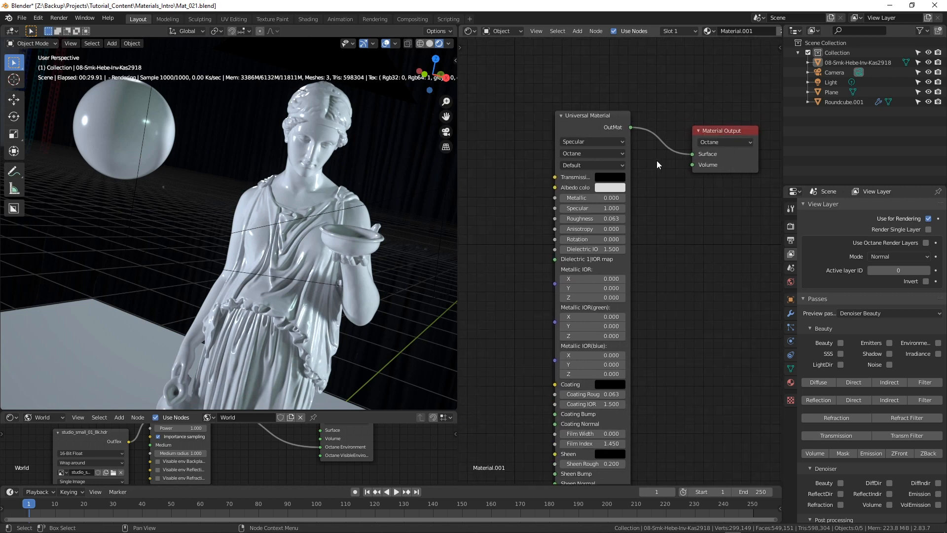